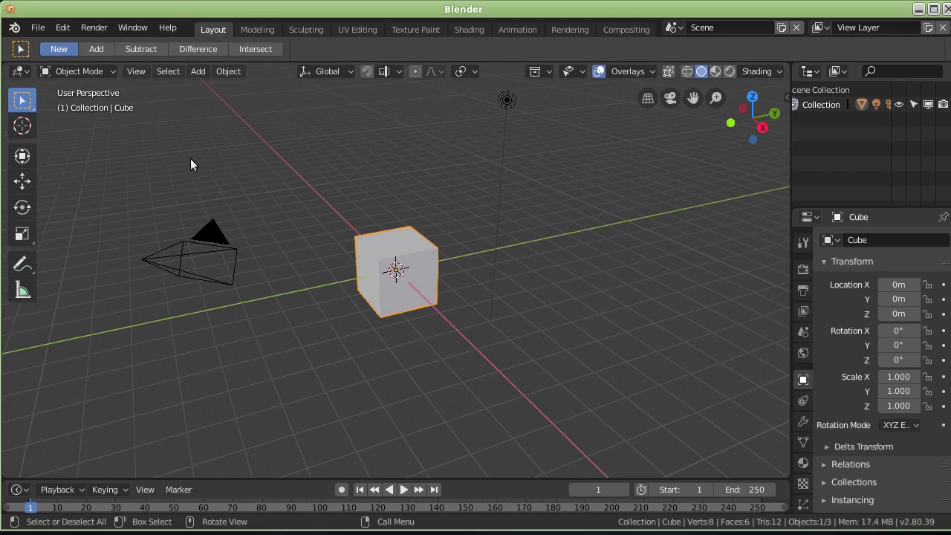
Open and dismiss the cube's right-click object menu several times without applying anything.
{"action": "mouse_move", "coordinate": [266, 205]}
{"action": "middle_mouse_down"}
{"action": "mouse_move", "coordinate": [307, 212]}
{"action": "mouse_move", "coordinate": [274, 211]}
{"action": "middle_mouse_up"}
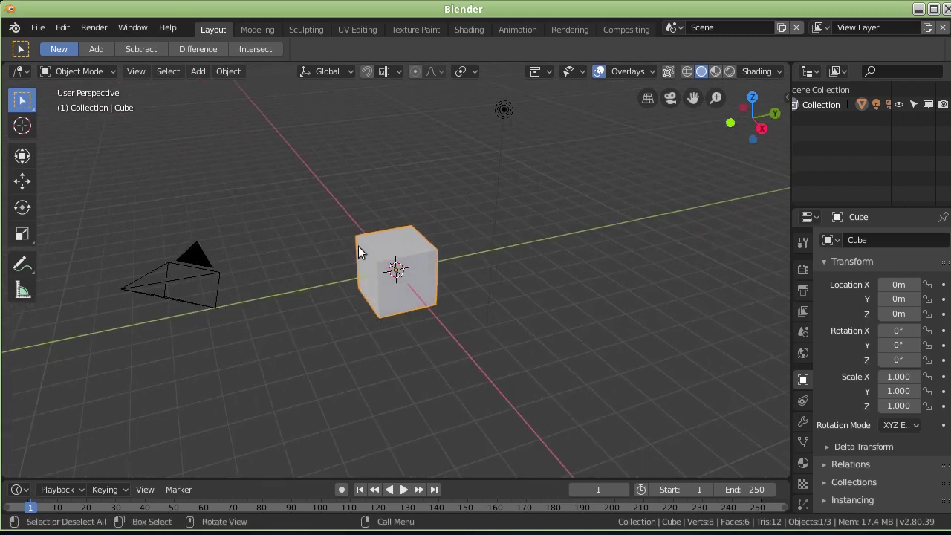
{"action": "right_click", "coordinate": [377, 243]}
{"action": "left_click", "coordinate": [378, 246]}
{"action": "right_click", "coordinate": [290, 216]}
{"action": "left_click", "coordinate": [290, 215]}
{"action": "right_click", "coordinate": [363, 239]}
{"action": "left_click", "coordinate": [364, 241]}
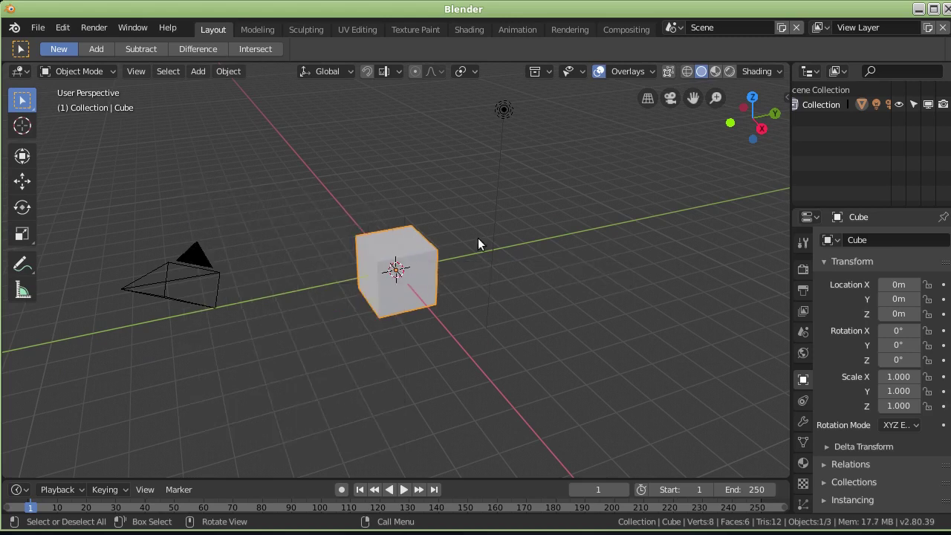
{"action": "right_click", "coordinate": [394, 241]}
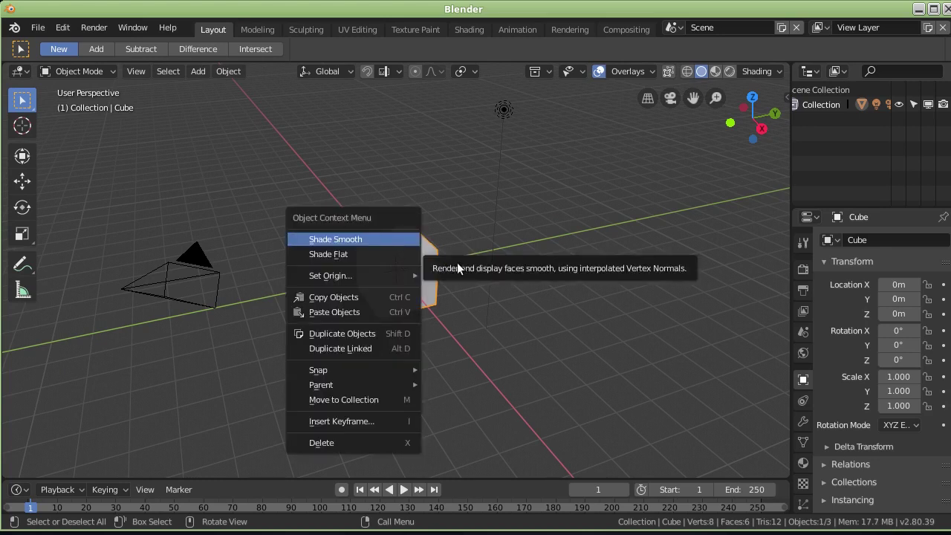
{"action": "left_click", "coordinate": [379, 240]}
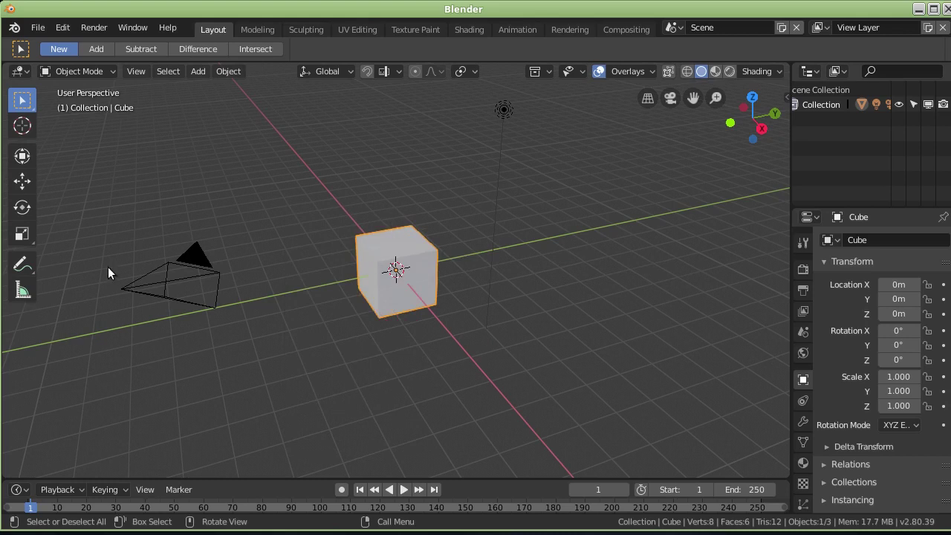
Select the camera, light and cube in turn while orbiting, ending with the camera selected.
{"action": "left_click", "coordinate": [194, 253]}
{"action": "left_click", "coordinate": [499, 109]}
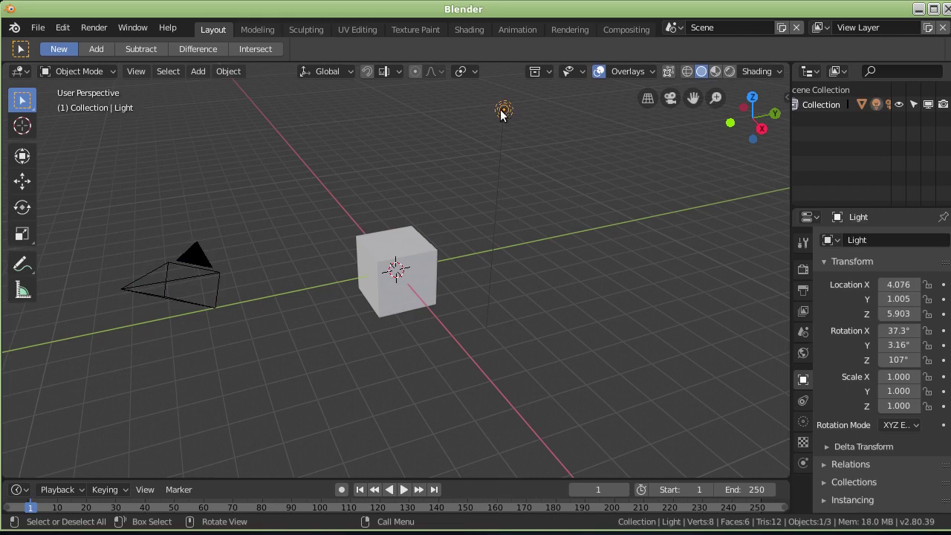
{"action": "left_click", "coordinate": [384, 258]}
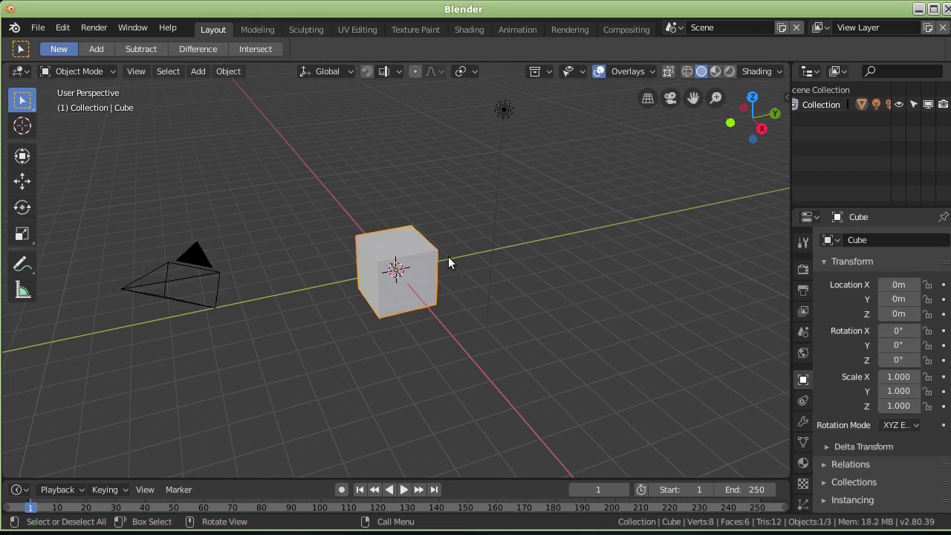
{"action": "mouse_move", "coordinate": [309, 204]}
{"action": "middle_mouse_down"}
{"action": "mouse_move", "coordinate": [357, 176]}
{"action": "mouse_move", "coordinate": [407, 250]}
{"action": "middle_mouse_up"}
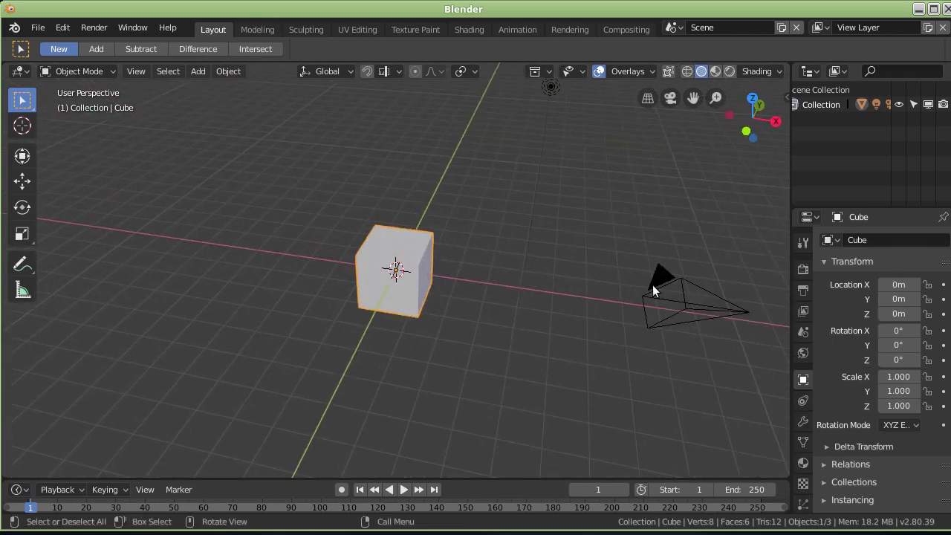
{"action": "left_click", "coordinate": [652, 286]}
{"action": "middle_click_drag", "start_coordinate": [489, 227], "coordinate": [439, 208]}
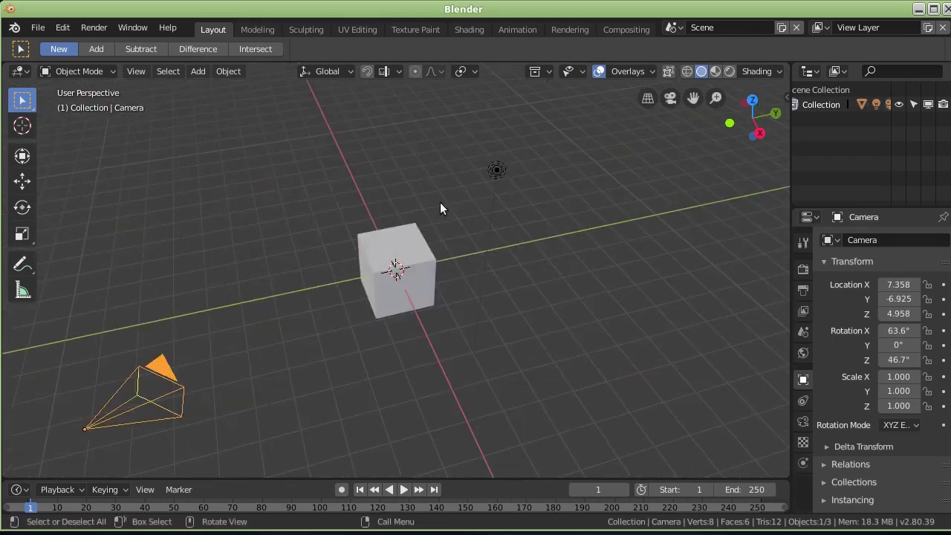
{"action": "left_click", "coordinate": [496, 171]}
{"action": "middle_click_drag", "start_coordinate": [333, 214], "coordinate": [312, 195]}
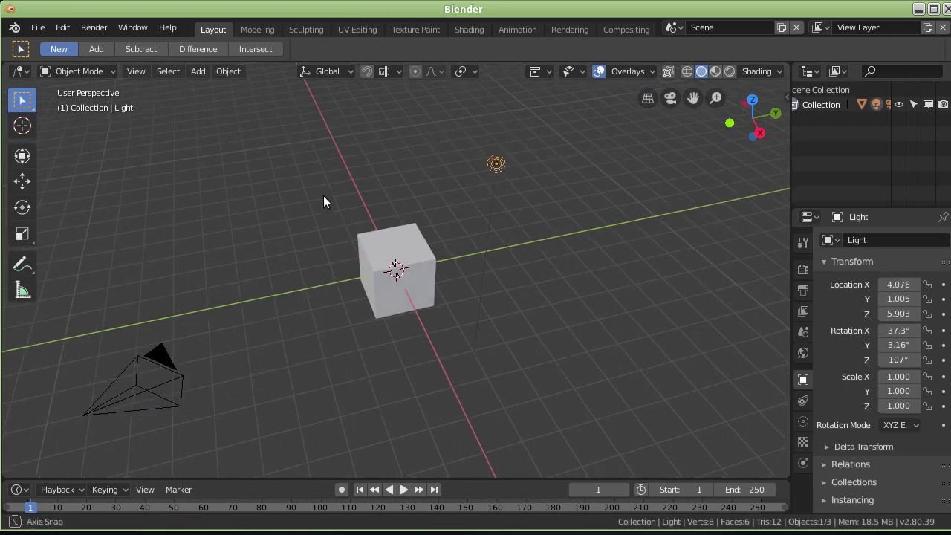
{"action": "left_click", "coordinate": [377, 236]}
{"action": "left_click", "coordinate": [149, 319]}
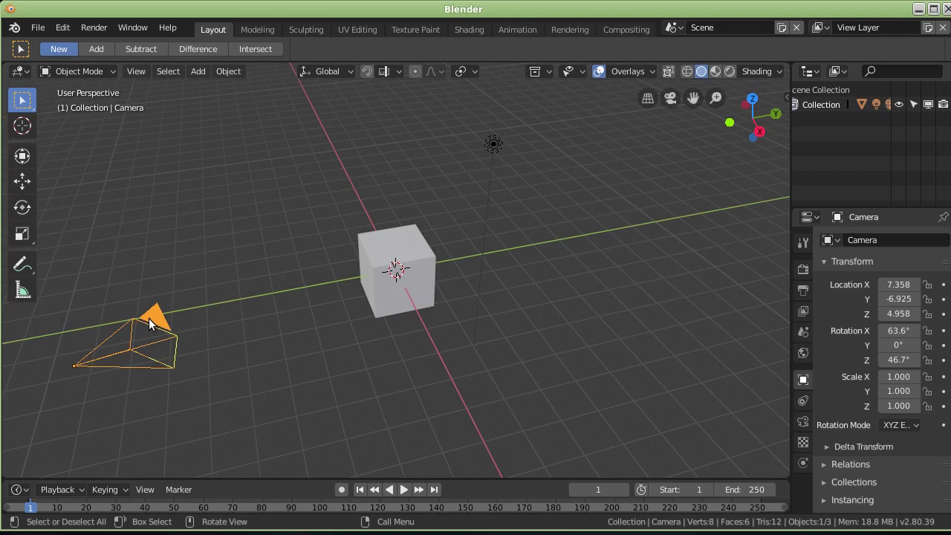
Zoom in and out on the scene, then orbit so the axes run straight.
{"action": "scroll", "coordinate": [248, 257], "scroll_direction": "up", "scroll_amount": 1}
{"action": "scroll", "coordinate": [247, 257], "scroll_direction": "up", "scroll_amount": 2}
{"action": "scroll", "coordinate": [247, 257], "scroll_direction": "up", "scroll_amount": 4}
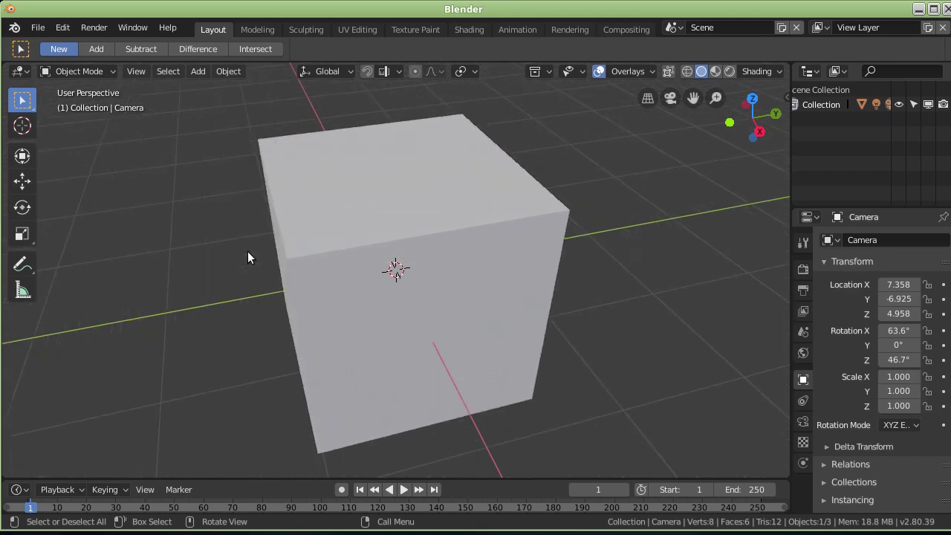
{"action": "scroll", "coordinate": [259, 264], "scroll_direction": "down", "scroll_amount": 5}
{"action": "scroll", "coordinate": [261, 257], "scroll_direction": "down", "scroll_amount": 2}
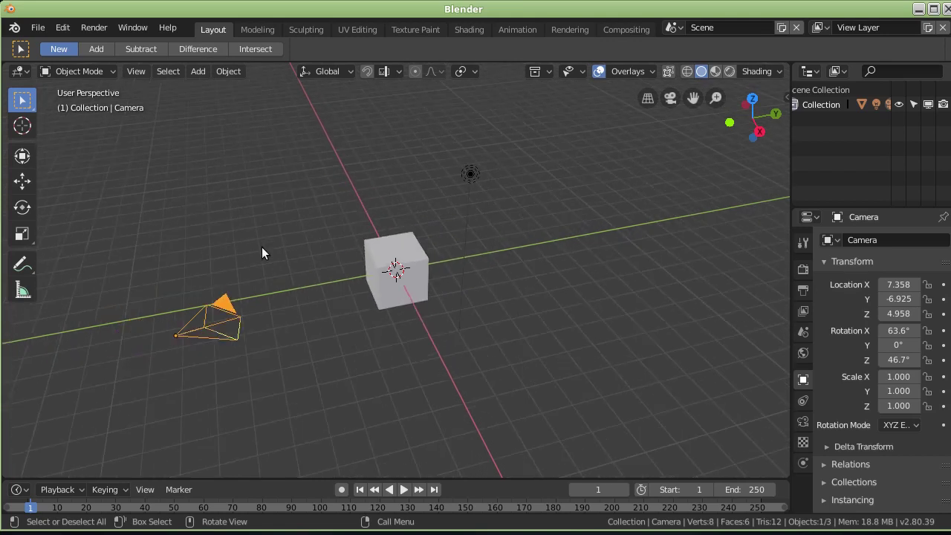
{"action": "scroll", "coordinate": [255, 263], "scroll_direction": "down", "scroll_amount": 1}
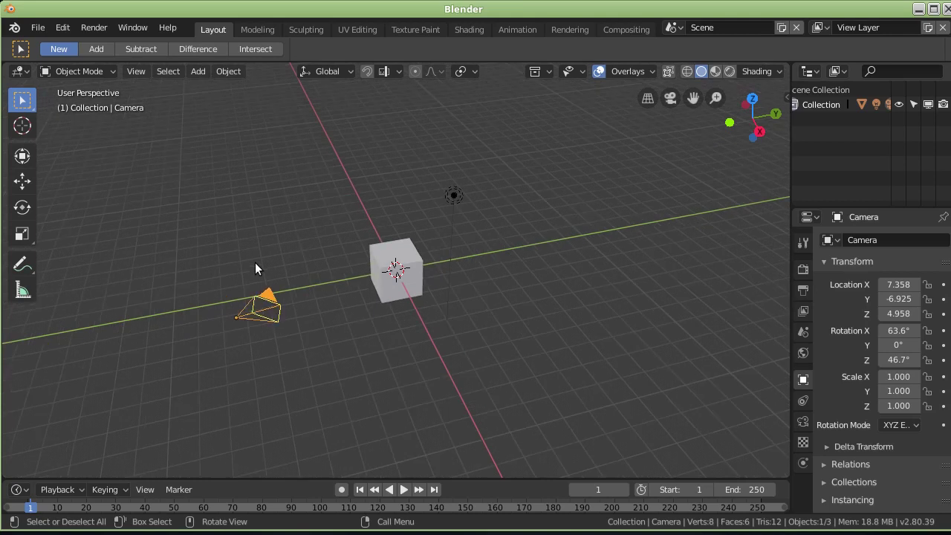
{"action": "scroll", "coordinate": [283, 271], "scroll_direction": "up", "scroll_amount": 2}
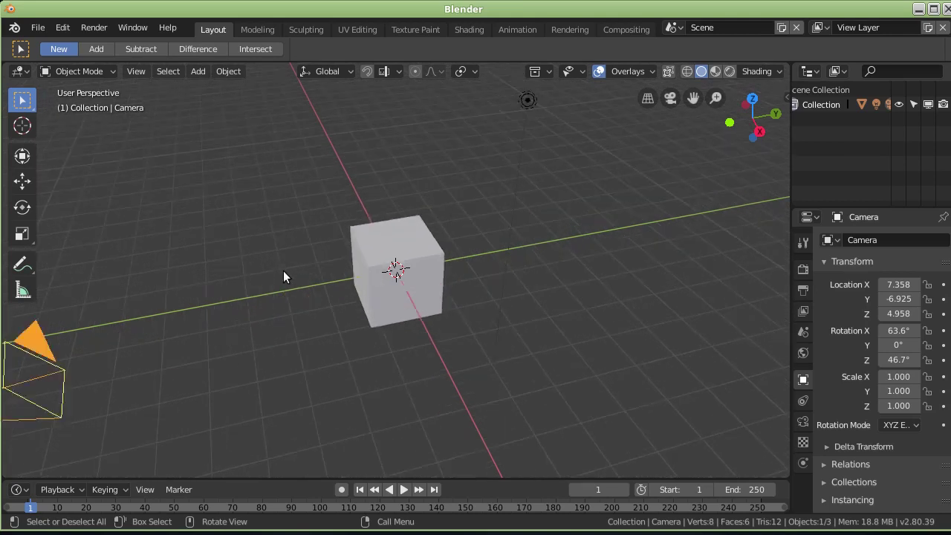
{"action": "middle_click_drag", "start_coordinate": [283, 271], "coordinate": [365, 275]}
Dismiss the camera's object menu, deselect it, and select the cube alone.
{"action": "right_click", "coordinate": [364, 281]}
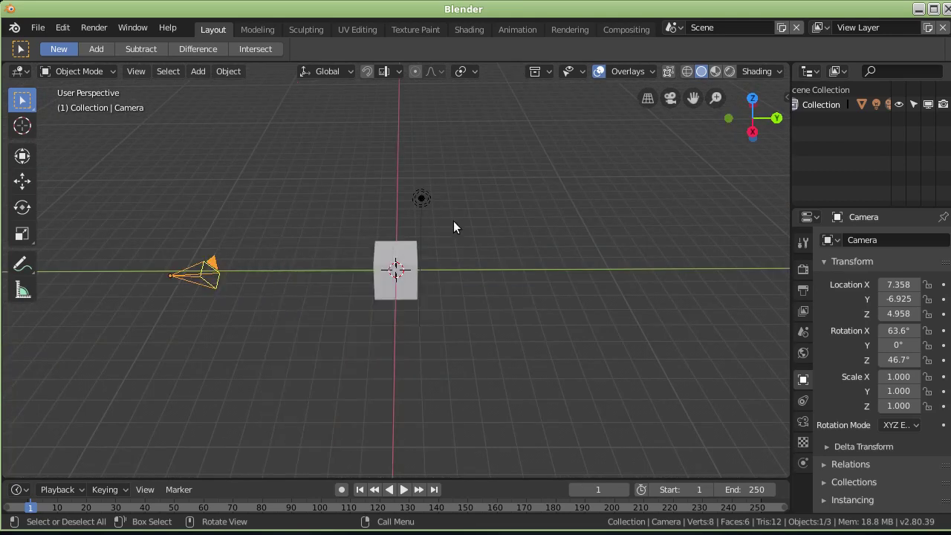
{"action": "right_click", "coordinate": [403, 248]}
{"action": "left_click", "coordinate": [490, 267]}
{"action": "left_click", "coordinate": [393, 252]}
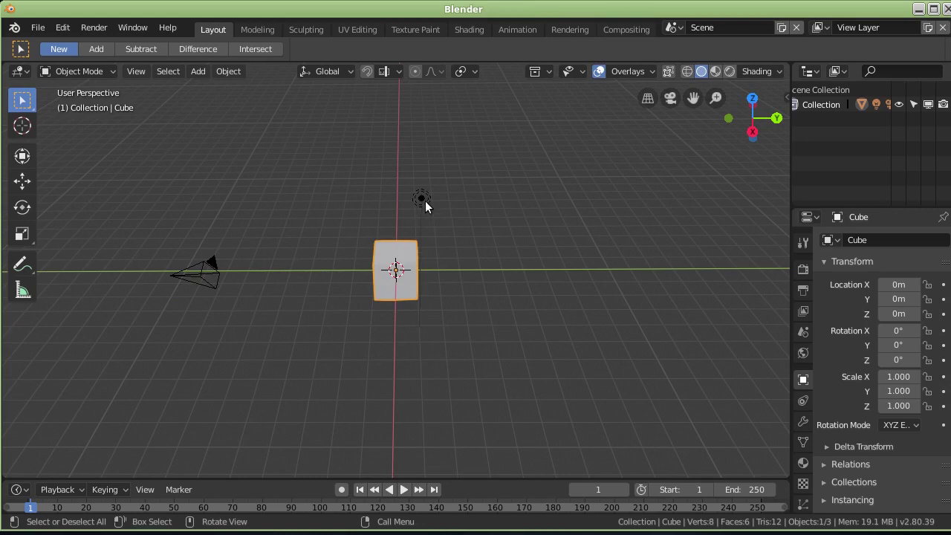
Shift-click the light and camera into the selection, toggle them, then deselect all three.
{"action": "left_click", "coordinate": [425, 197], "text": "shift"}
{"action": "left_click", "coordinate": [211, 266], "text": "shift"}
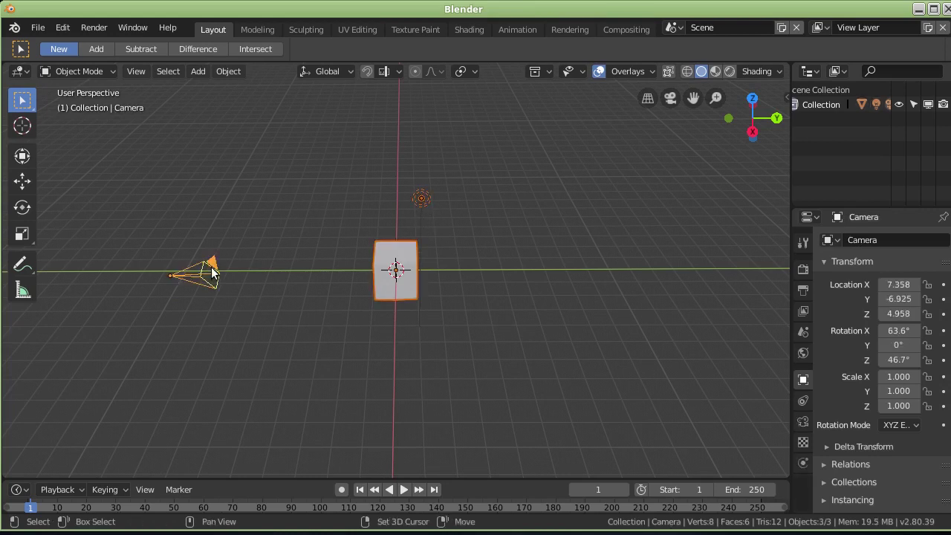
{"action": "left_click", "coordinate": [412, 277]}
{"action": "left_click", "coordinate": [410, 262], "text": "shift"}
{"action": "left_click", "coordinate": [211, 273], "text": "shift"}
{"action": "left_click", "coordinate": [422, 199], "text": "shift"}
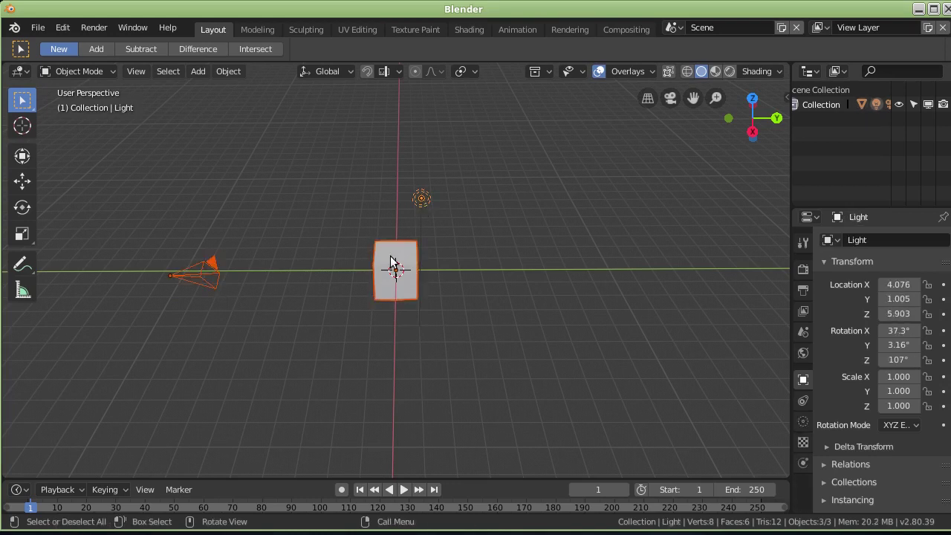
{"action": "left_click", "coordinate": [411, 264]}
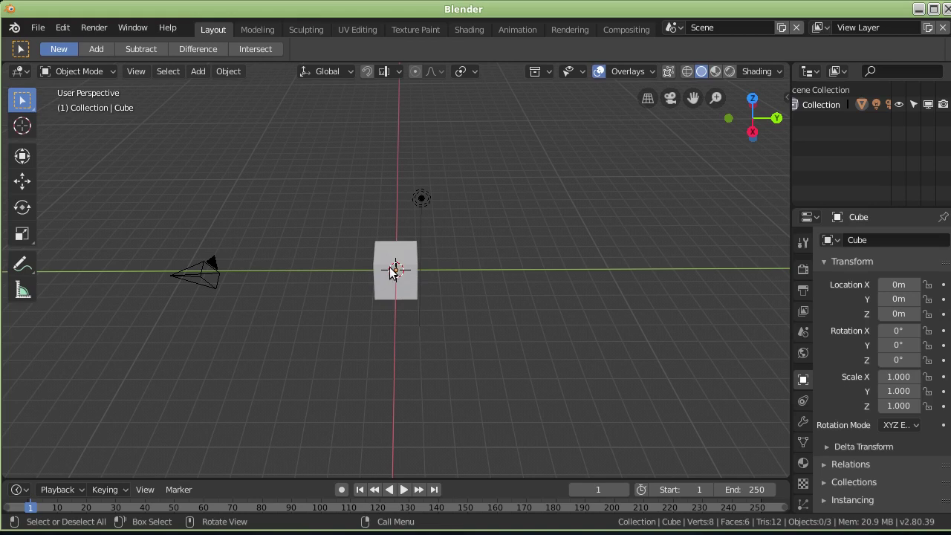
Select every object with A, then remove the cube from the selection.
{"action": "key", "text": "a"}
{"action": "middle_click_drag", "start_coordinate": [411, 236], "coordinate": [401, 297]}
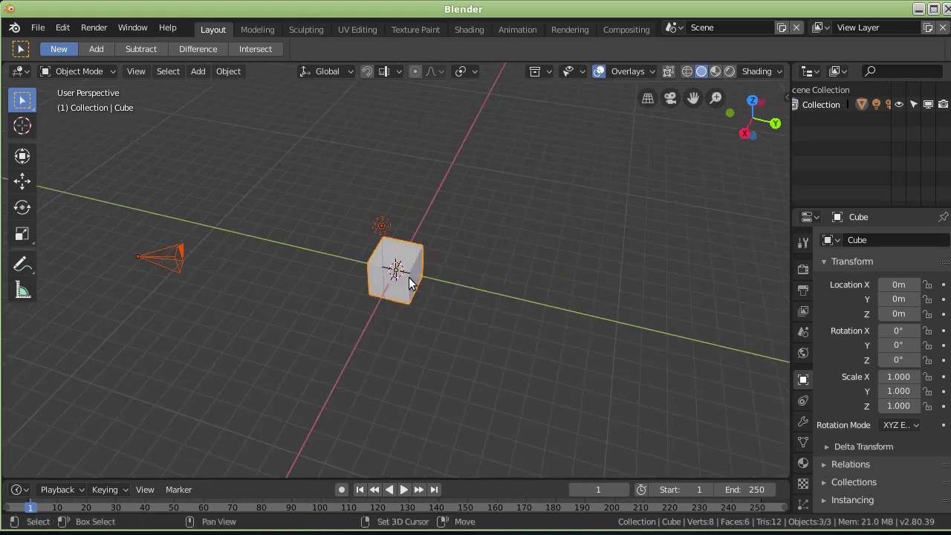
{"action": "left_click", "coordinate": [411, 271], "text": "shift"}
{"action": "mouse_move", "coordinate": [318, 300]}
{"action": "middle_mouse_down"}
{"action": "mouse_move", "coordinate": [477, 257]}
{"action": "mouse_move", "coordinate": [382, 263]}
{"action": "mouse_move", "coordinate": [395, 270]}
{"action": "middle_mouse_up"}
{"action": "scroll", "coordinate": [397, 271], "scroll_direction": "up", "scroll_amount": 2}
{"action": "left_click", "coordinate": [396, 270]}
Box-select the cube, camera and light, deselect them, box-select again, then clear with Alt+A.
{"action": "mouse_move", "coordinate": [96, 140]}
{"action": "left_mouse_down"}
{"action": "mouse_move", "coordinate": [144, 184]}
{"action": "mouse_move", "coordinate": [470, 344]}
{"action": "mouse_move", "coordinate": [529, 384]}
{"action": "left_mouse_up"}
{"action": "left_click", "coordinate": [193, 196]}
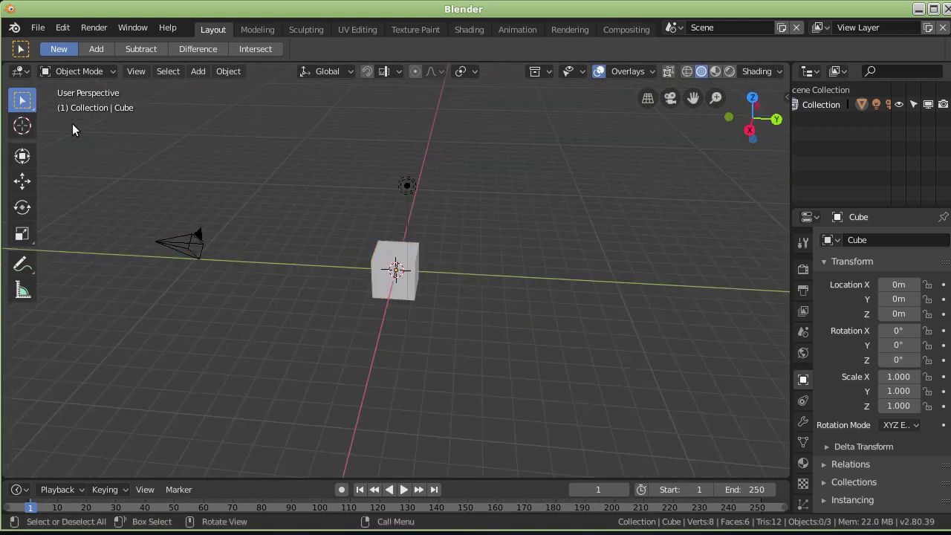
{"action": "mouse_move", "coordinate": [94, 134]}
{"action": "left_mouse_down"}
{"action": "mouse_move", "coordinate": [217, 258]}
{"action": "mouse_move", "coordinate": [273, 292]}
{"action": "mouse_move", "coordinate": [564, 402]}
{"action": "left_mouse_up"}
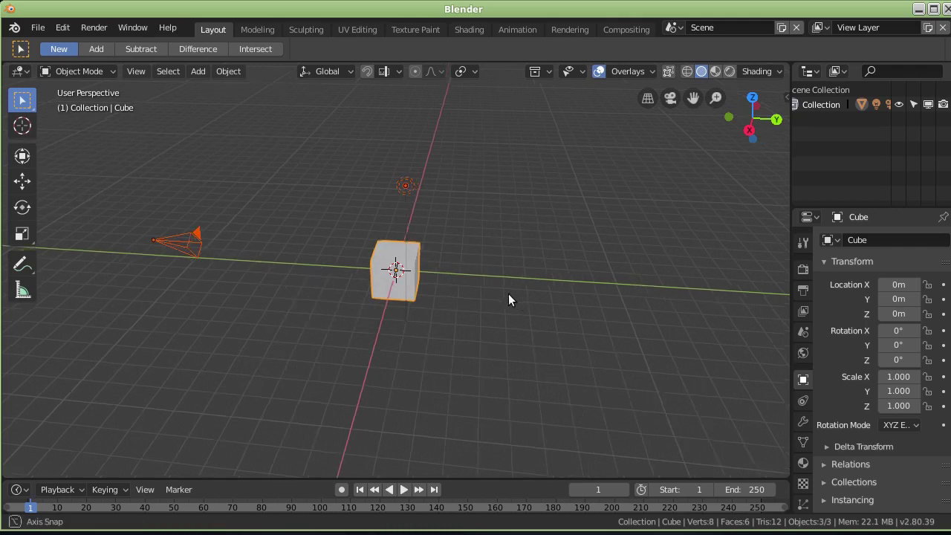
{"action": "middle_click_drag", "start_coordinate": [508, 294], "coordinate": [476, 282]}
{"action": "key", "text": "alt+a"}
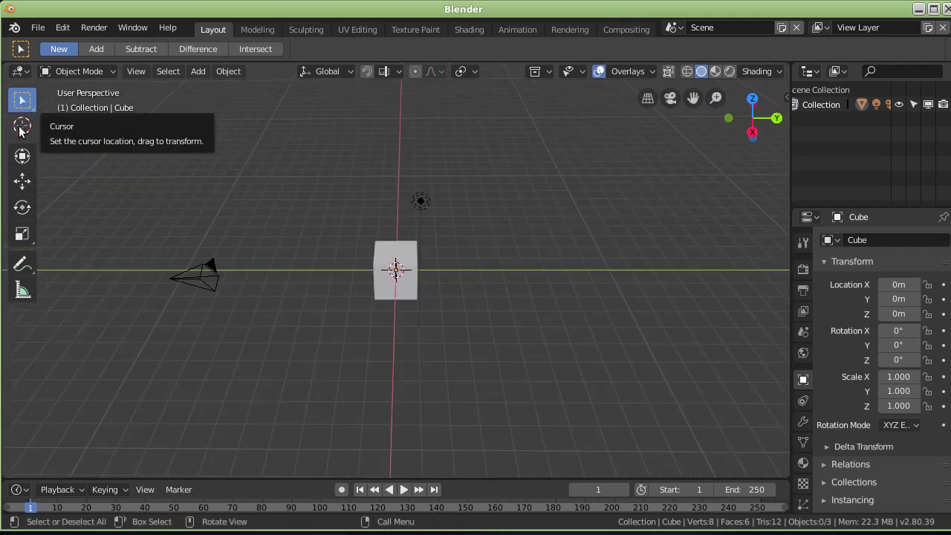
Place the 3D cursor on the red X axis away from the cube using the Cursor tool.
{"action": "left_click", "coordinate": [21, 127]}
{"action": "left_click", "coordinate": [288, 254]}
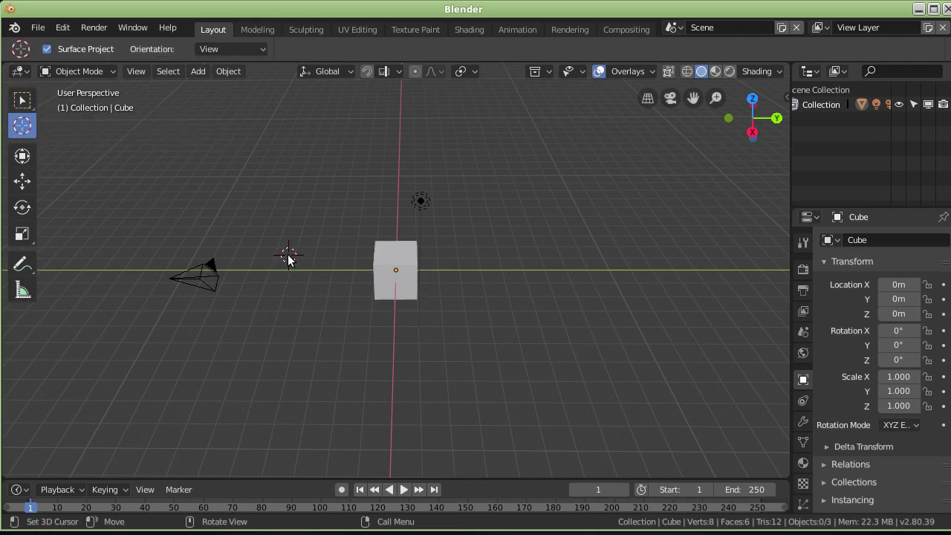
{"action": "left_click", "coordinate": [377, 151]}
{"action": "mouse_move", "coordinate": [377, 153]}
{"action": "middle_mouse_down"}
{"action": "mouse_move", "coordinate": [288, 321]}
{"action": "mouse_move", "coordinate": [370, 295]}
{"action": "mouse_move", "coordinate": [308, 153]}
{"action": "middle_mouse_up"}
{"action": "left_click", "coordinate": [287, 320]}
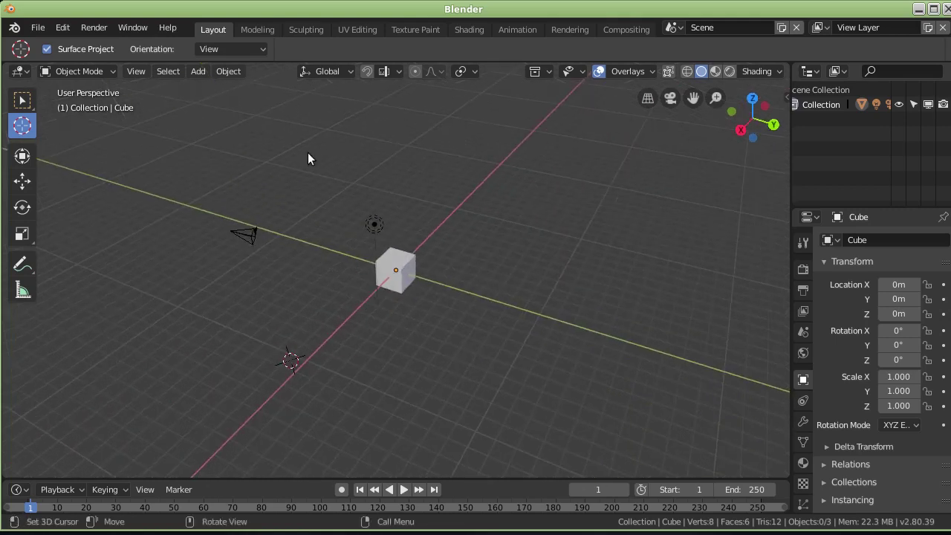
Add a mesh cylinder at the 3D cursor, then delete it.
{"action": "left_click", "coordinate": [199, 72]}
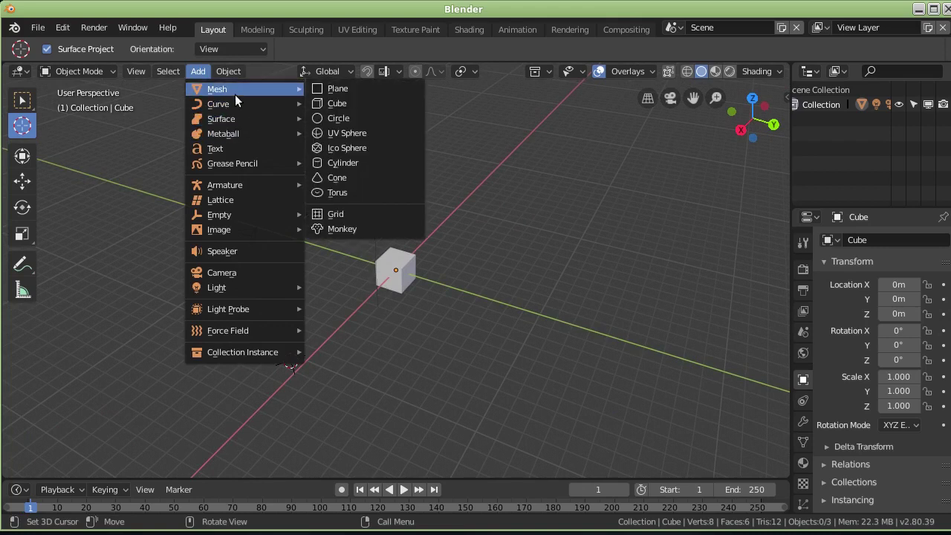
{"action": "mouse_move", "coordinate": [245, 89]}
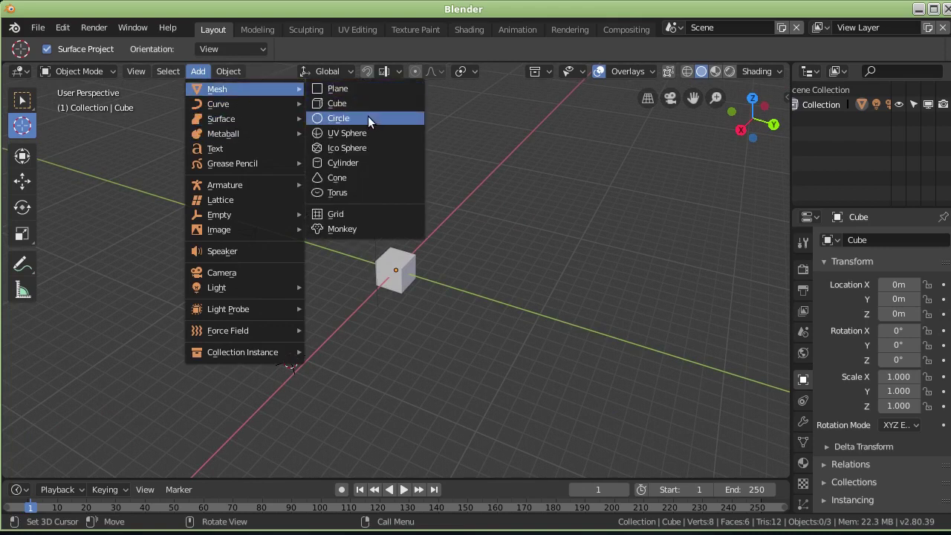
{"action": "left_click", "coordinate": [364, 166]}
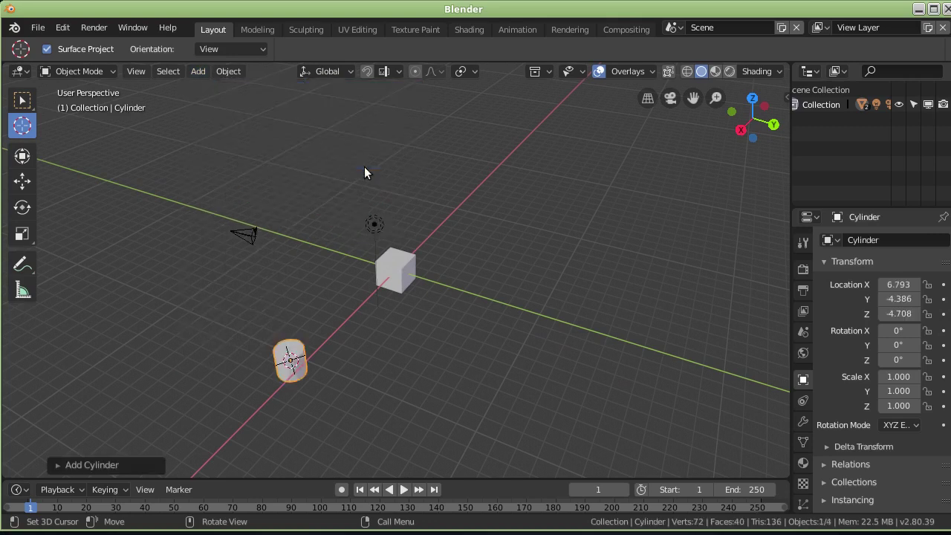
{"action": "mouse_move", "coordinate": [308, 374]}
{"action": "middle_mouse_down"}
{"action": "mouse_move", "coordinate": [323, 362]}
{"action": "mouse_move", "coordinate": [204, 326]}
{"action": "mouse_move", "coordinate": [209, 293]}
{"action": "mouse_move", "coordinate": [236, 294]}
{"action": "mouse_move", "coordinate": [271, 341]}
{"action": "middle_mouse_up"}
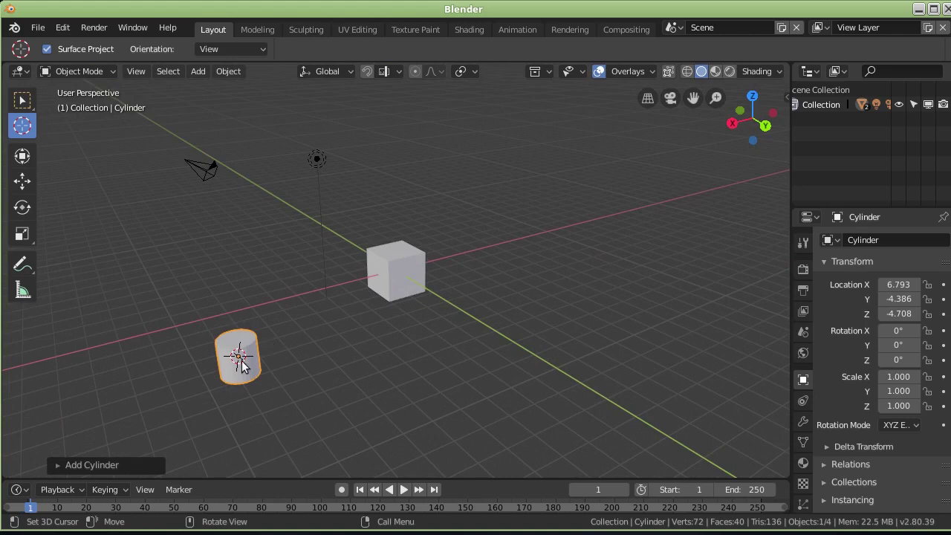
{"action": "key", "text": "Delete"}
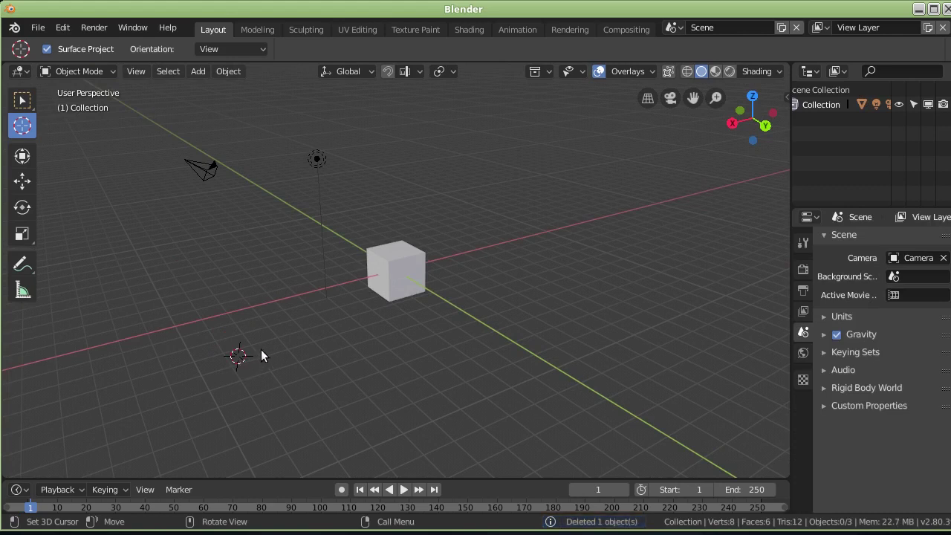
Snap the 3D cursor to World Origin from the context menu, orbit, and choose Select Box.
{"action": "middle_click_drag", "start_coordinate": [267, 320], "coordinate": [511, 336]}
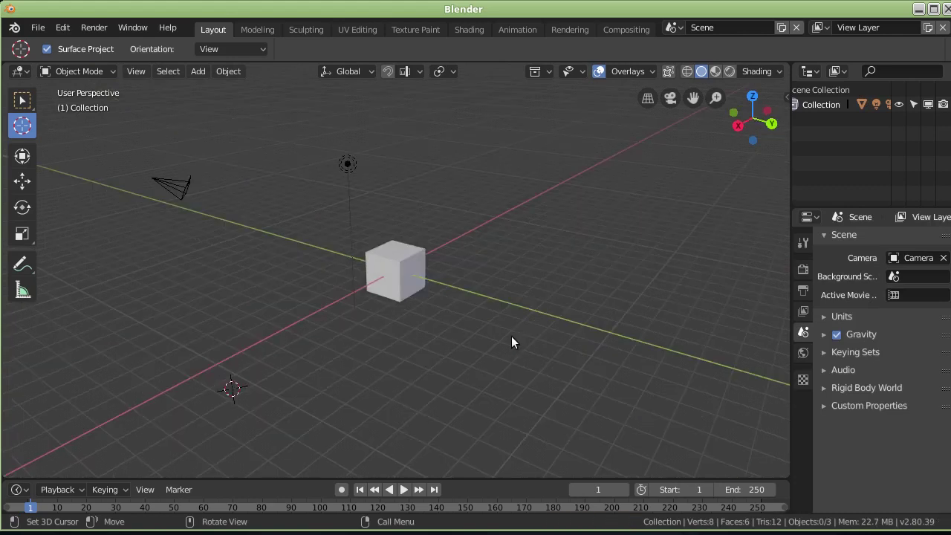
{"action": "right_click", "coordinate": [411, 347]}
{"action": "right_click", "coordinate": [427, 351]}
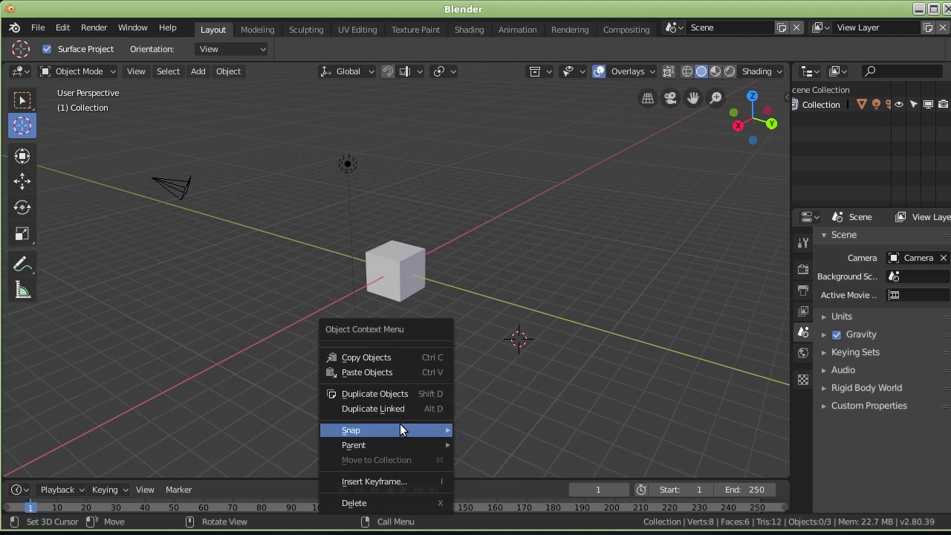
{"action": "mouse_move", "coordinate": [387, 430]}
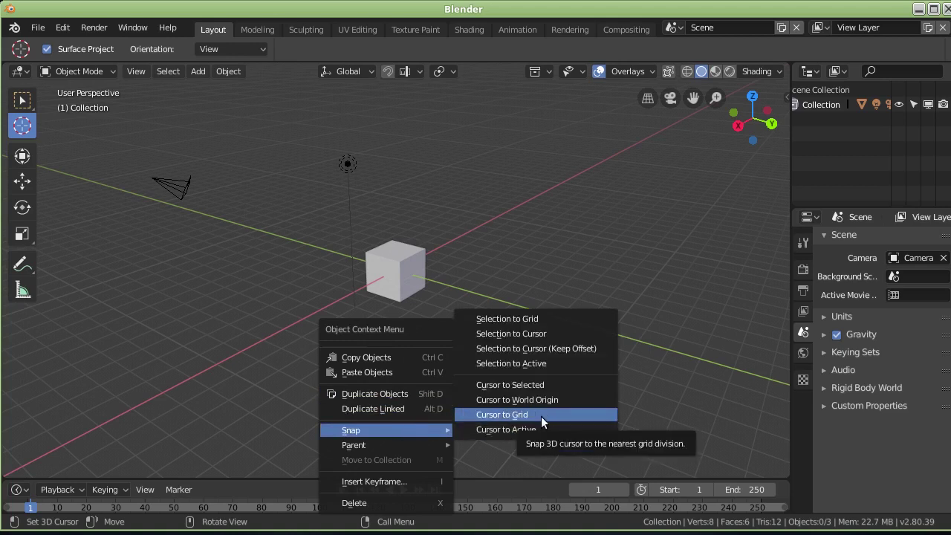
{"action": "left_click", "coordinate": [544, 400]}
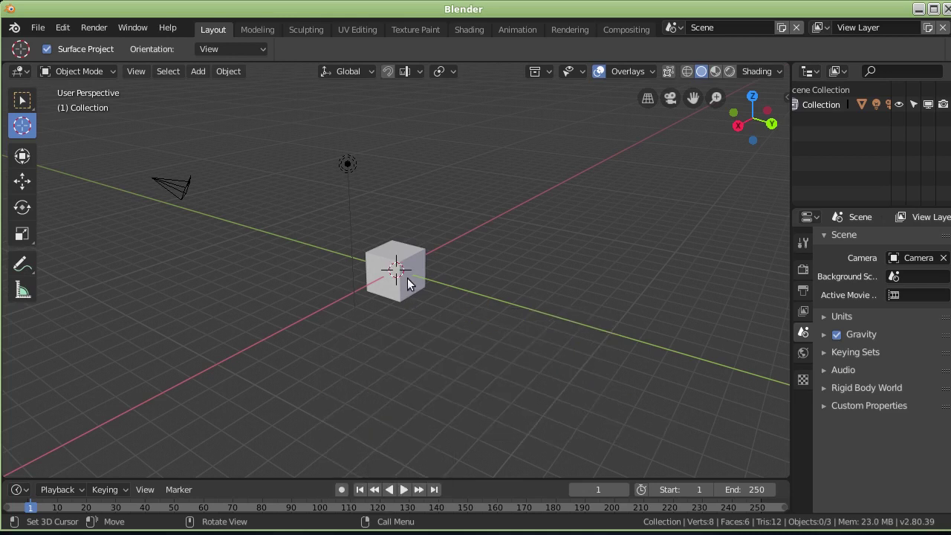
{"action": "mouse_move", "coordinate": [454, 267]}
{"action": "middle_mouse_down"}
{"action": "mouse_move", "coordinate": [432, 344]}
{"action": "mouse_move", "coordinate": [491, 297]}
{"action": "mouse_move", "coordinate": [334, 282]}
{"action": "middle_mouse_up"}
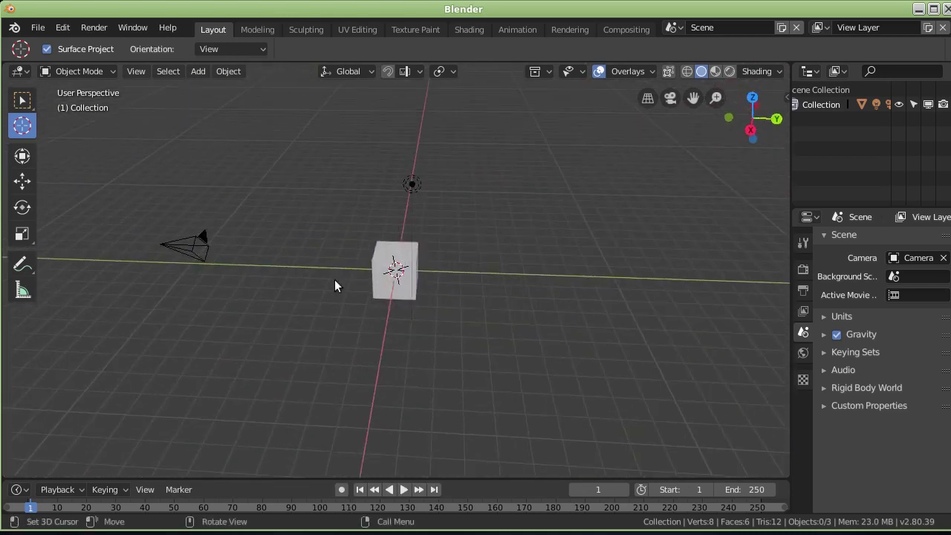
{"action": "middle_click_drag", "start_coordinate": [396, 277], "coordinate": [372, 138]}
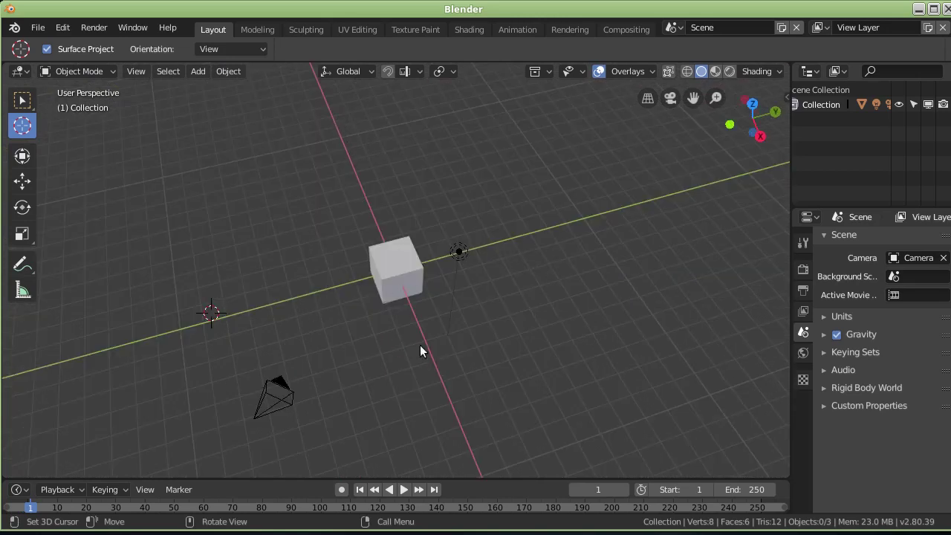
{"action": "left_click", "coordinate": [25, 101]}
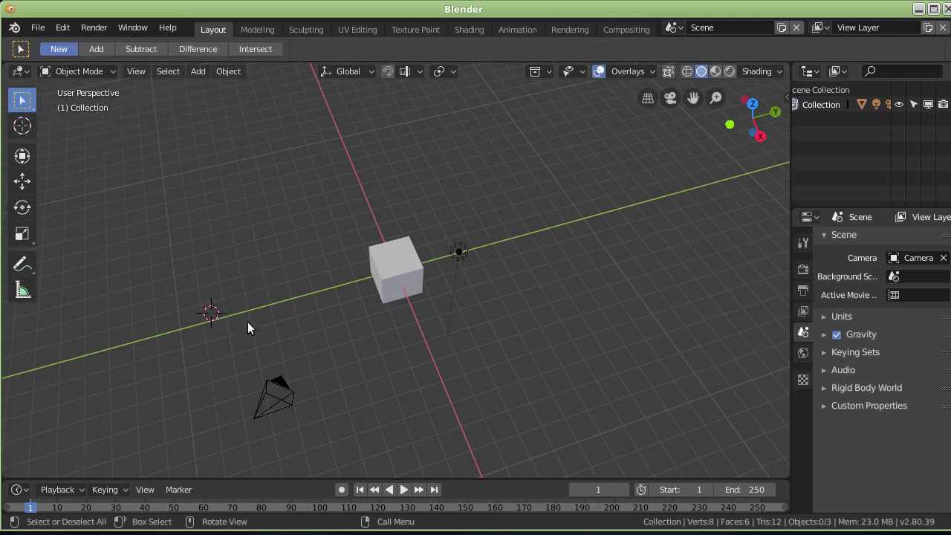
Select the cube while orbiting around it.
{"action": "middle_click_drag", "start_coordinate": [326, 317], "coordinate": [338, 270]}
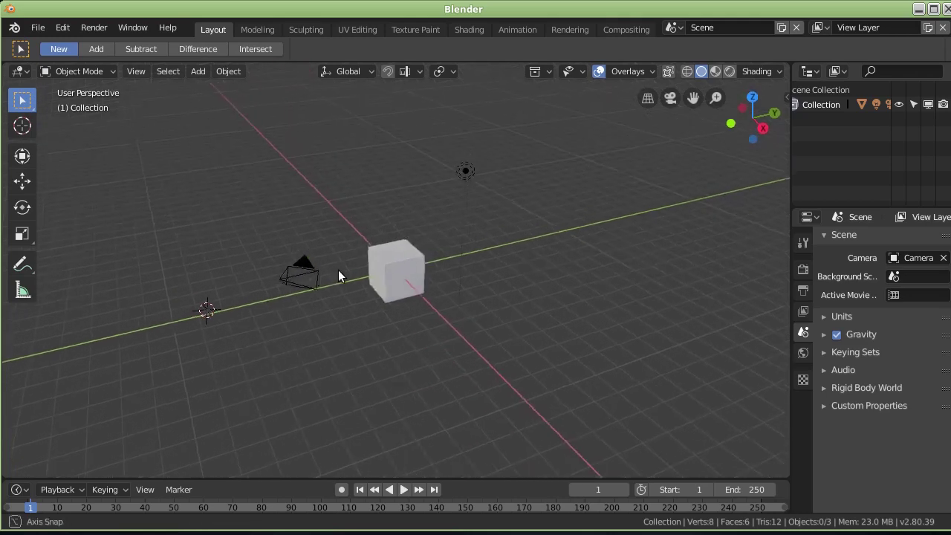
{"action": "left_click", "coordinate": [415, 280]}
{"action": "mouse_move", "coordinate": [410, 273]}
{"action": "middle_mouse_down"}
{"action": "mouse_move", "coordinate": [267, 282]}
{"action": "mouse_move", "coordinate": [378, 268]}
{"action": "middle_mouse_up"}
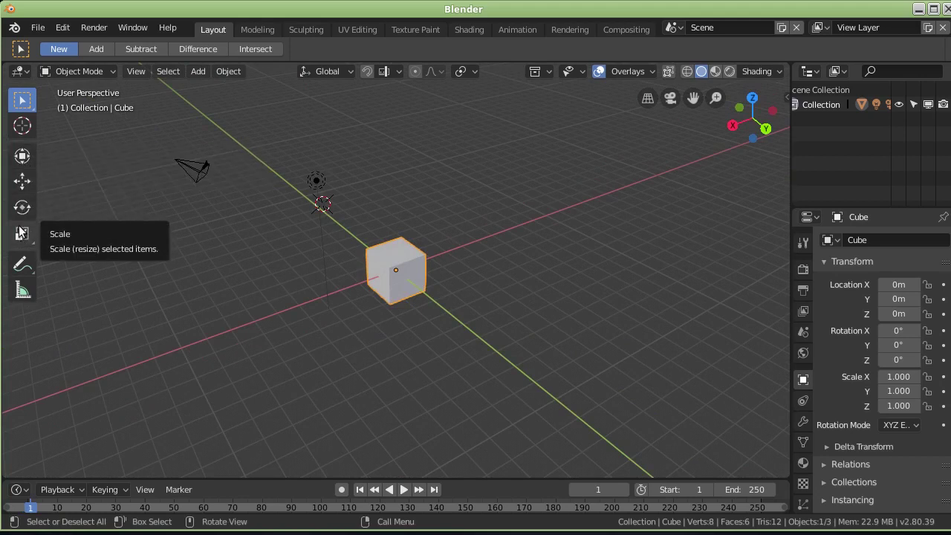
Rotate the cube around Y and Z with the Transform gizmo rings, then edit its Rotation fields.
{"action": "left_click", "coordinate": [23, 163]}
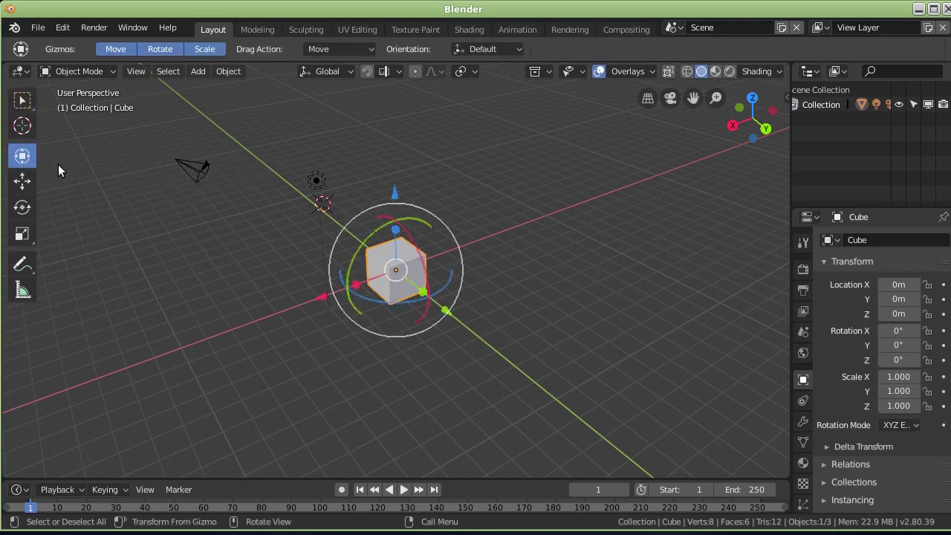
{"action": "left_click_drag", "start_coordinate": [427, 233], "coordinate": [448, 296]}
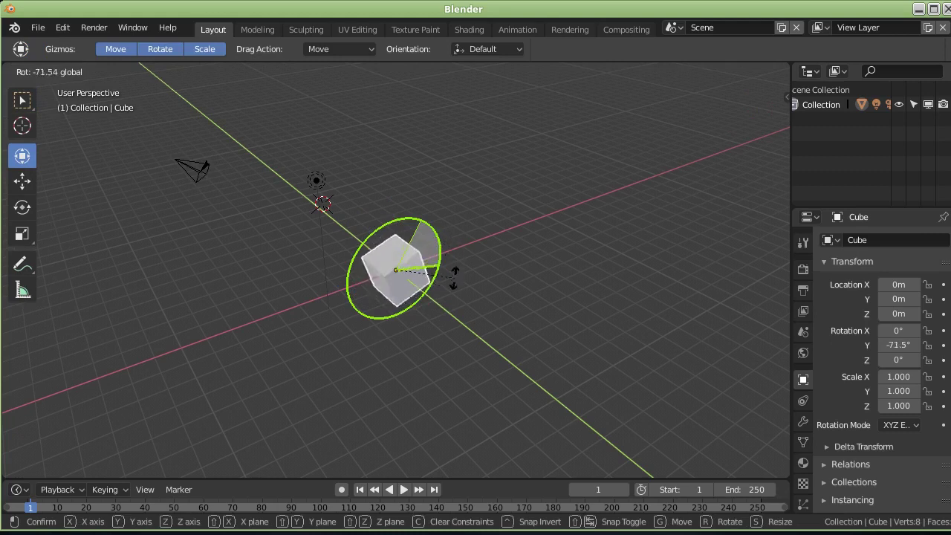
{"action": "left_click_drag", "start_coordinate": [448, 297], "coordinate": [372, 298]}
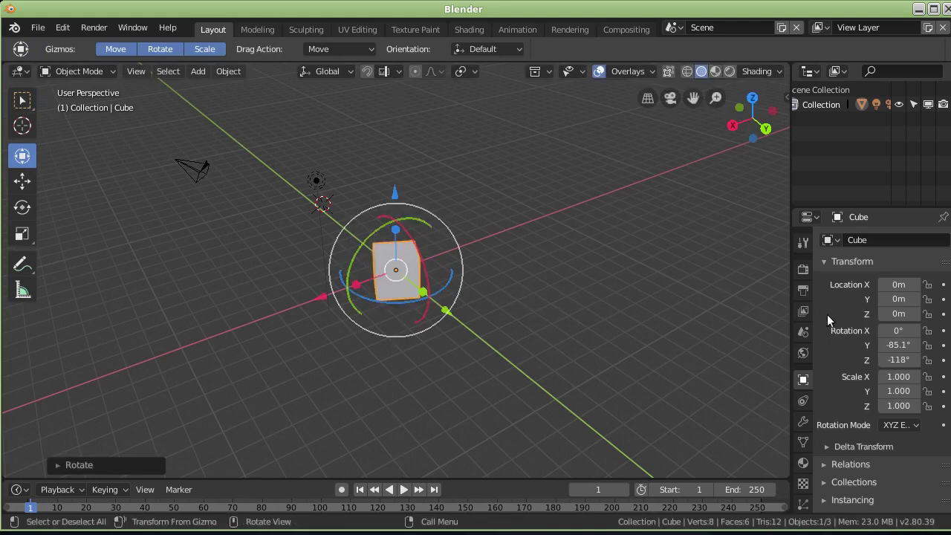
{"action": "left_click", "coordinate": [915, 360]}
{"action": "left_click_drag", "start_coordinate": [439, 283], "coordinate": [468, 247]}
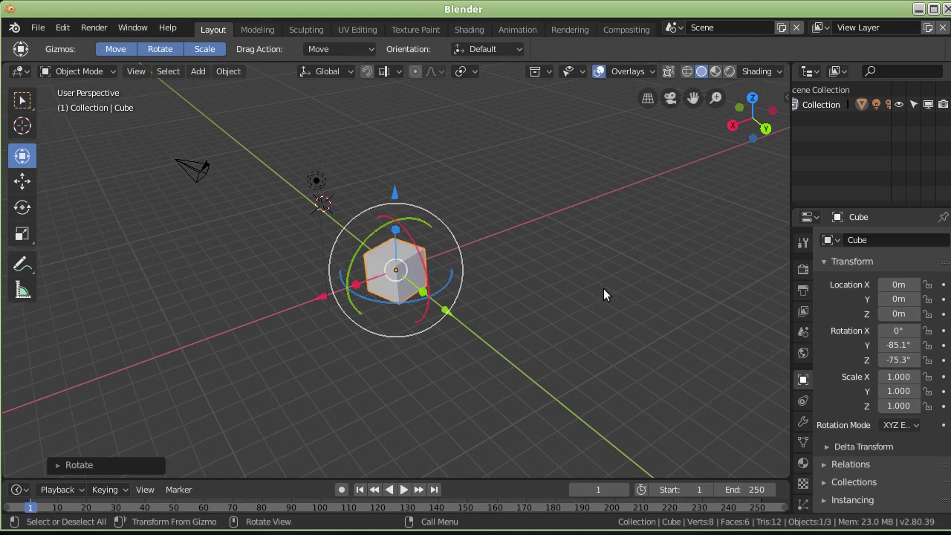
{"action": "left_click", "coordinate": [897, 331]}
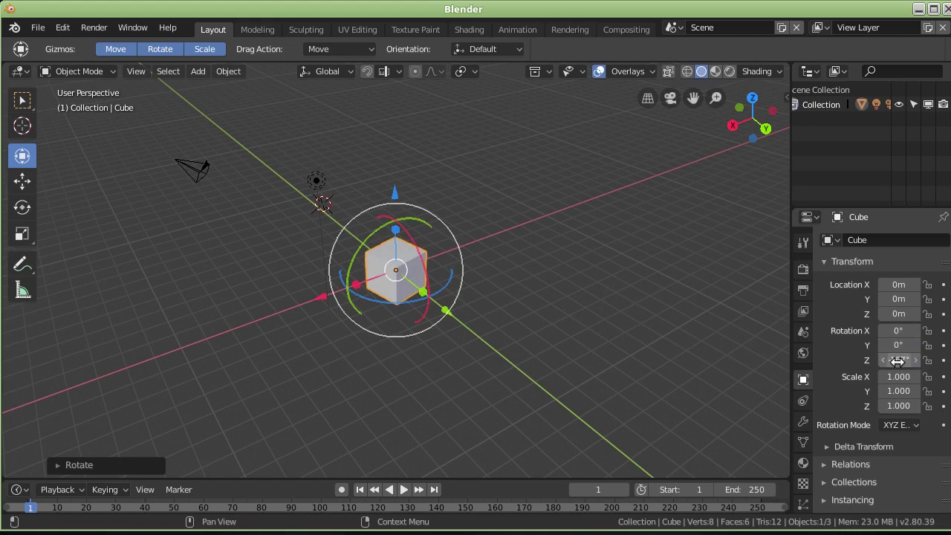
Set the cube's Rotation Z to 0° and its Location X to 5 m.
{"action": "type", "text": "0"}
{"action": "key", "text": "Return"}
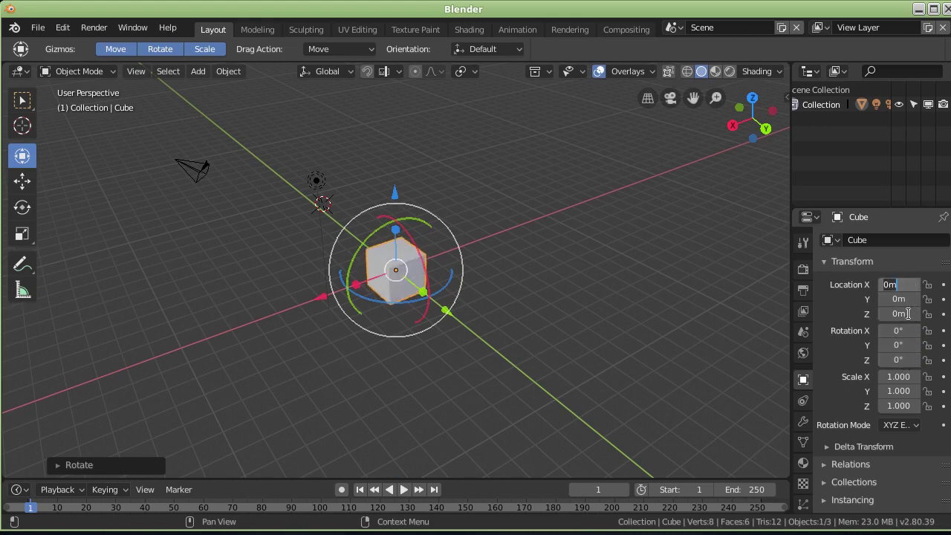
{"action": "type", "text": "5"}
{"action": "key", "text": "Return"}
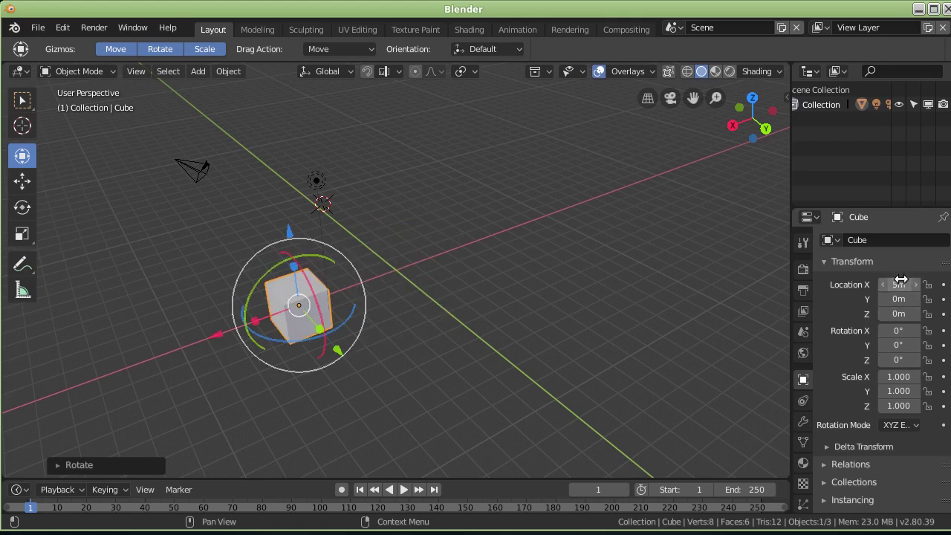
{"action": "key", "text": "Return"}
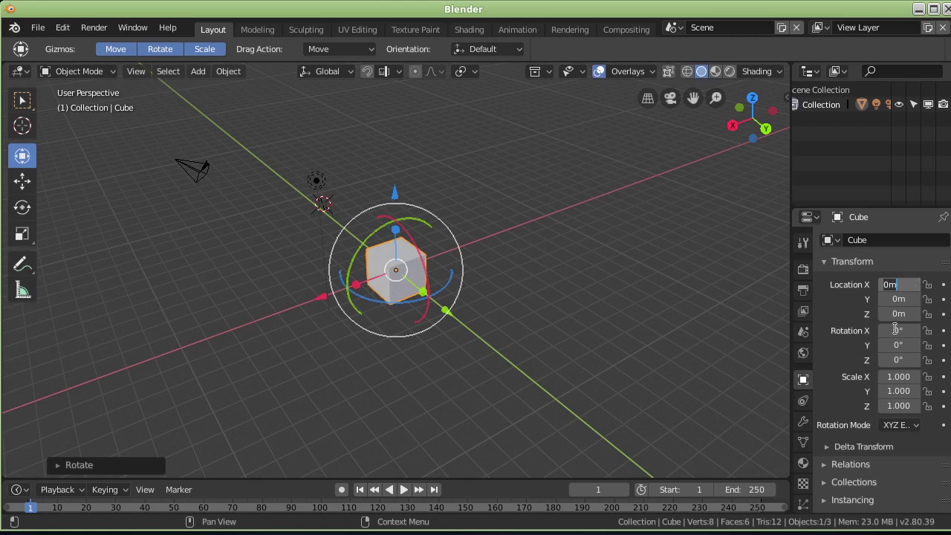
{"action": "type", "text": "5"}
{"action": "key", "text": "Return"}
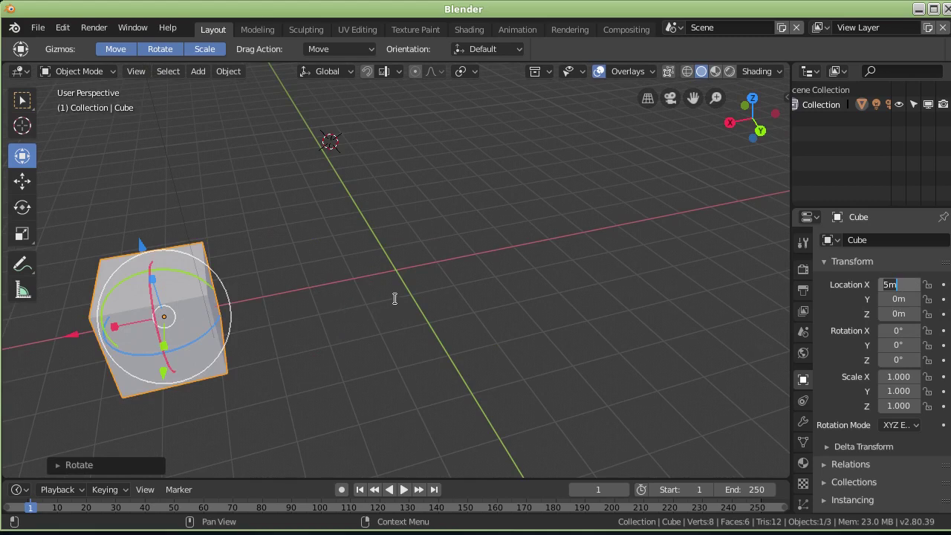
{"action": "key", "text": "Return"}
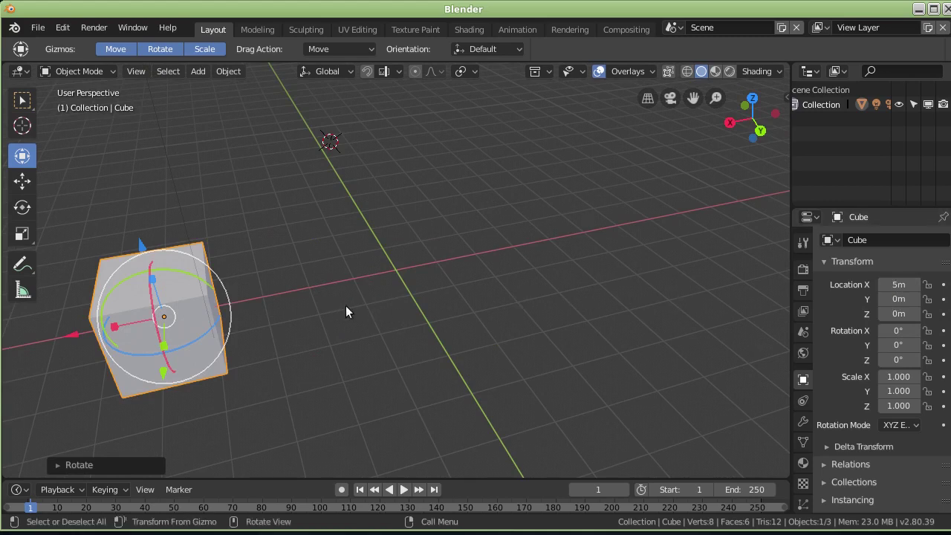
{"action": "middle_click_drag", "start_coordinate": [345, 305], "coordinate": [751, 281]}
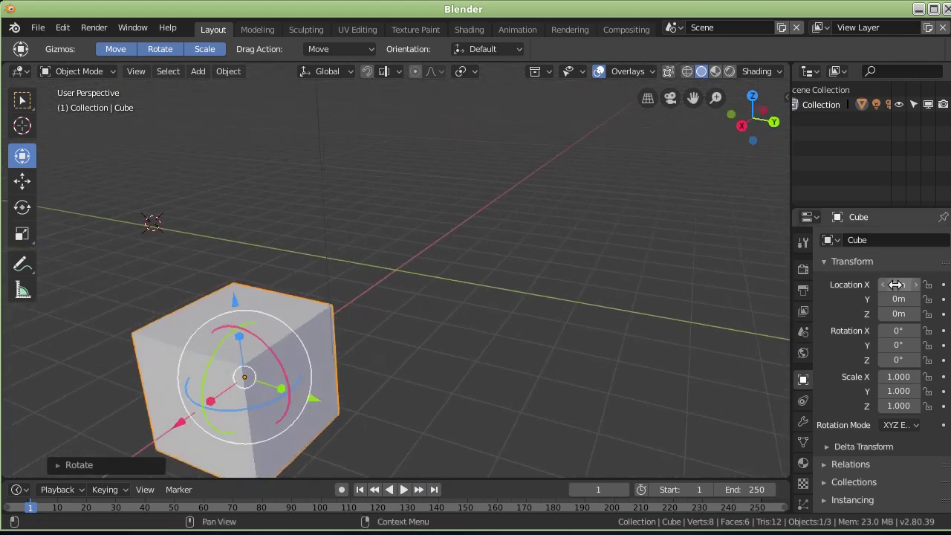
{"action": "left_click", "coordinate": [890, 288]}
{"action": "type", "text": "0"}
Set the cube's Location X back to 0 m, rotate it 90° about Z, and tumble it freely.
{"action": "key", "text": "Return"}
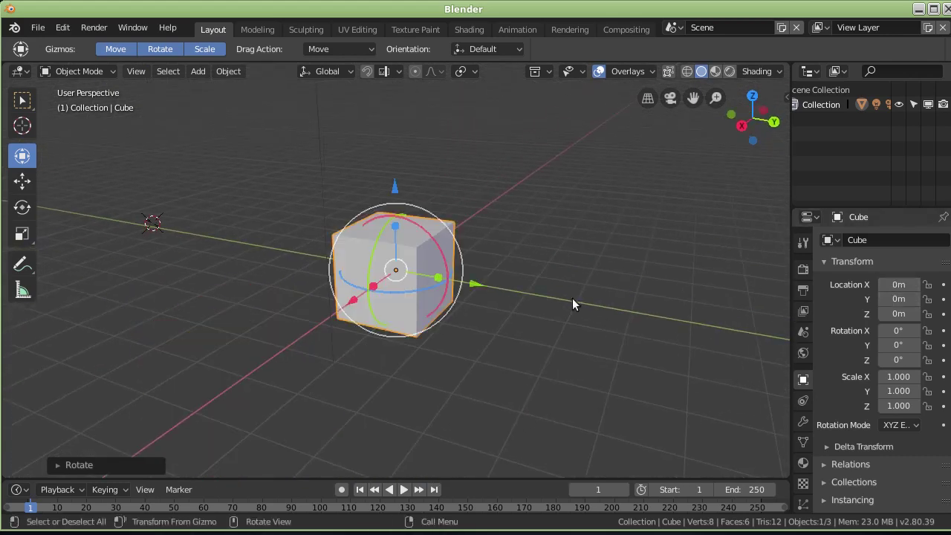
{"action": "middle_click_drag", "start_coordinate": [578, 236], "coordinate": [572, 293]}
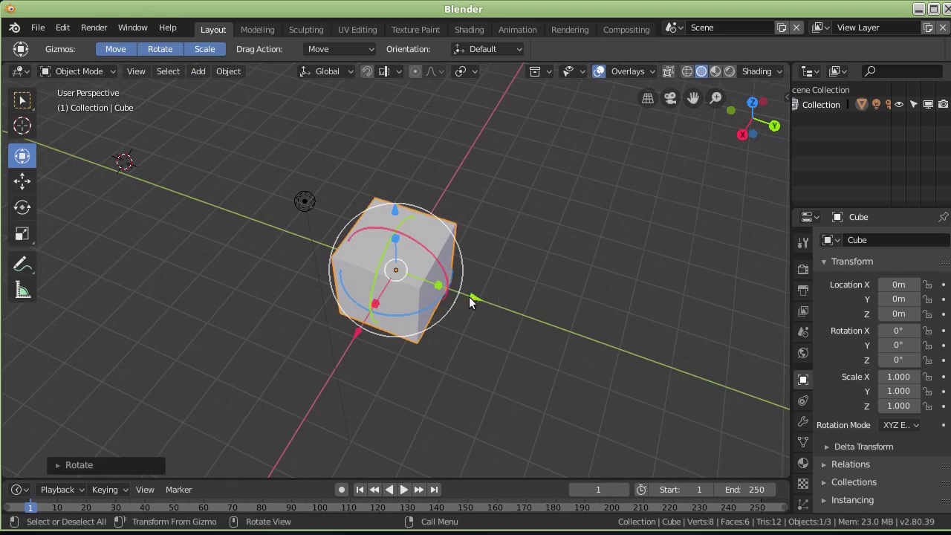
{"action": "mouse_move", "coordinate": [486, 298]}
{"action": "middle_mouse_down"}
{"action": "mouse_move", "coordinate": [524, 191]}
{"action": "mouse_move", "coordinate": [460, 252]}
{"action": "mouse_move", "coordinate": [431, 318]}
{"action": "middle_mouse_up"}
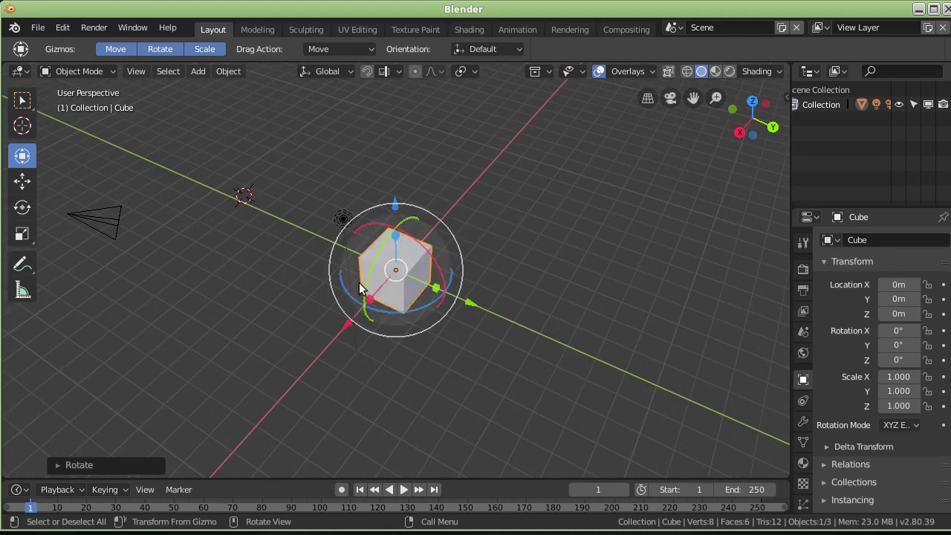
{"action": "middle_click_drag", "start_coordinate": [390, 296], "coordinate": [364, 280]}
{"action": "mouse_move", "coordinate": [374, 299]}
{"action": "left_mouse_down"}
{"action": "mouse_move", "coordinate": [425, 288]}
{"action": "mouse_move", "coordinate": [372, 292]}
{"action": "mouse_move", "coordinate": [397, 215]}
{"action": "left_mouse_up"}
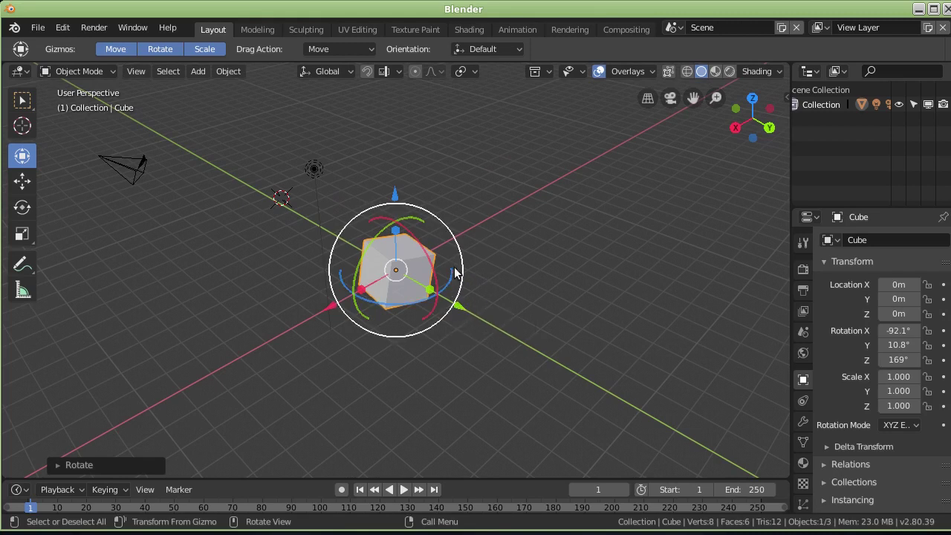
{"action": "left_click_drag", "start_coordinate": [462, 264], "coordinate": [363, 317]}
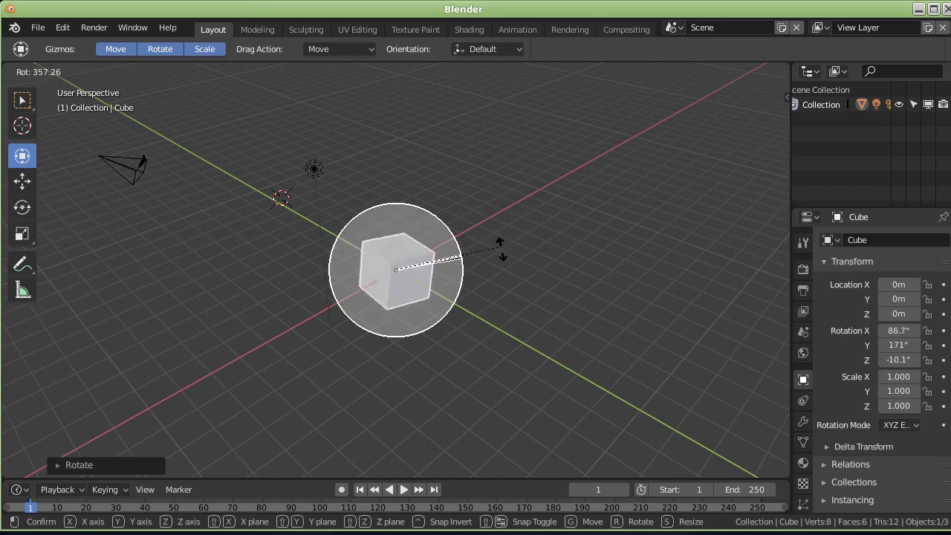
{"action": "left_click_drag", "start_coordinate": [363, 316], "coordinate": [491, 287]}
{"action": "middle_click_drag", "start_coordinate": [497, 280], "coordinate": [430, 287]}
Keep spinning the cube around the view, Z and X axes, then clear its rotation with Alt+R.
{"action": "left_click_drag", "start_coordinate": [457, 271], "coordinate": [329, 256]}
{"action": "middle_click_drag", "start_coordinate": [558, 225], "coordinate": [440, 227]}
{"action": "left_click_drag", "start_coordinate": [461, 269], "coordinate": [530, 197]}
{"action": "mouse_move", "coordinate": [529, 197]}
{"action": "middle_mouse_down"}
{"action": "mouse_move", "coordinate": [457, 274]}
{"action": "mouse_move", "coordinate": [289, 246]}
{"action": "mouse_move", "coordinate": [302, 200]}
{"action": "middle_mouse_up"}
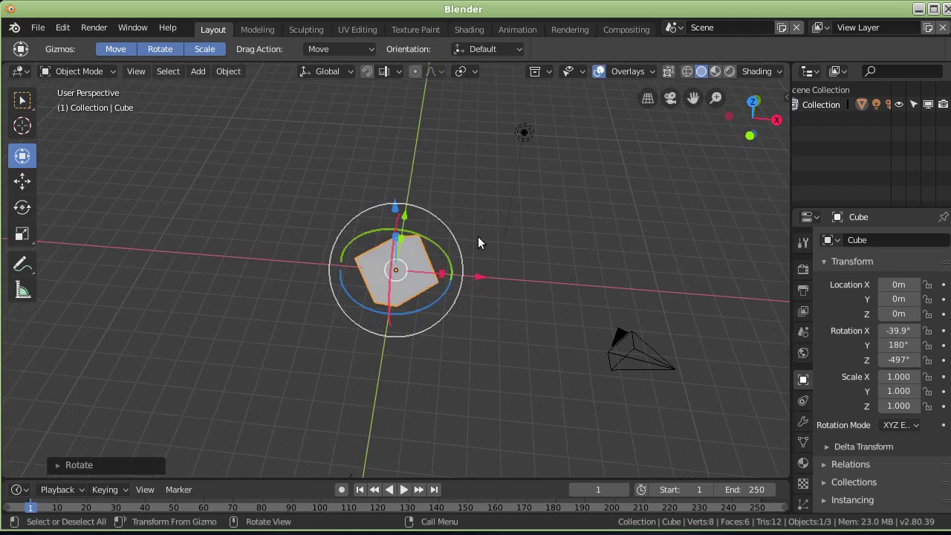
{"action": "mouse_move", "coordinate": [458, 246]}
{"action": "left_mouse_down"}
{"action": "mouse_move", "coordinate": [405, 343]}
{"action": "mouse_move", "coordinate": [340, 282]}
{"action": "mouse_move", "coordinate": [409, 242]}
{"action": "left_mouse_up"}
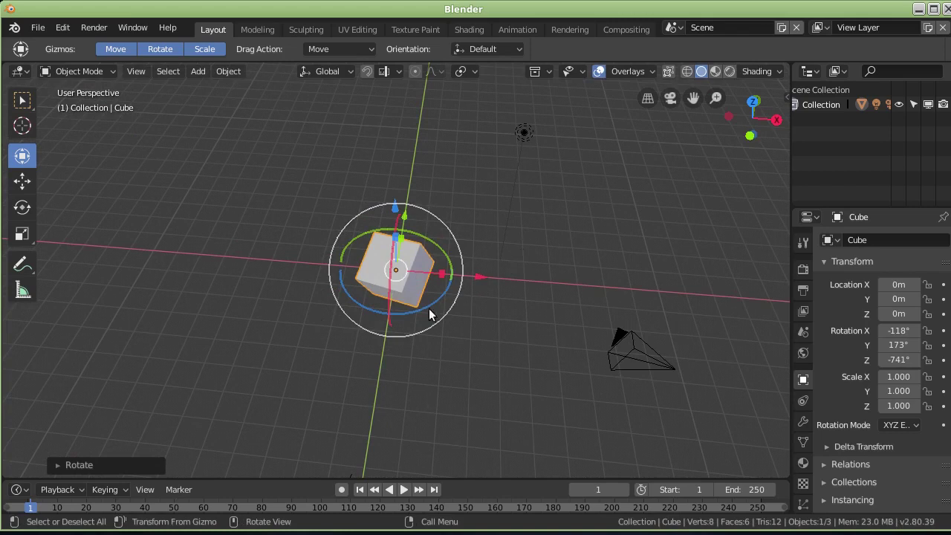
{"action": "middle_click_drag", "start_coordinate": [535, 245], "coordinate": [476, 268]}
{"action": "mouse_move", "coordinate": [454, 280]}
{"action": "left_mouse_down"}
{"action": "mouse_move", "coordinate": [410, 298]}
{"action": "mouse_move", "coordinate": [440, 285]}
{"action": "mouse_move", "coordinate": [388, 290]}
{"action": "mouse_move", "coordinate": [356, 257]}
{"action": "mouse_move", "coordinate": [418, 238]}
{"action": "mouse_move", "coordinate": [437, 272]}
{"action": "mouse_move", "coordinate": [395, 295]}
{"action": "mouse_move", "coordinate": [424, 290]}
{"action": "mouse_move", "coordinate": [435, 255]}
{"action": "mouse_move", "coordinate": [360, 245]}
{"action": "mouse_move", "coordinate": [386, 272]}
{"action": "left_mouse_up"}
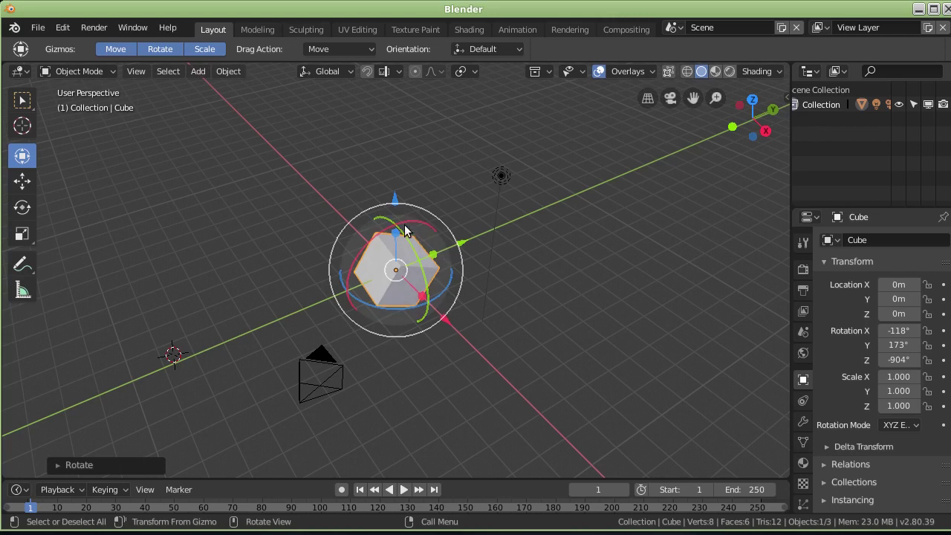
{"action": "mouse_move", "coordinate": [390, 224]}
{"action": "left_mouse_down"}
{"action": "mouse_move", "coordinate": [434, 229]}
{"action": "mouse_move", "coordinate": [421, 254]}
{"action": "mouse_move", "coordinate": [428, 290]}
{"action": "mouse_move", "coordinate": [418, 237]}
{"action": "left_mouse_up"}
{"action": "key", "text": "alt+r"}
Slide the cube along the X axis with the red gizmo arrow.
{"action": "middle_click_drag", "start_coordinate": [496, 261], "coordinate": [394, 199]}
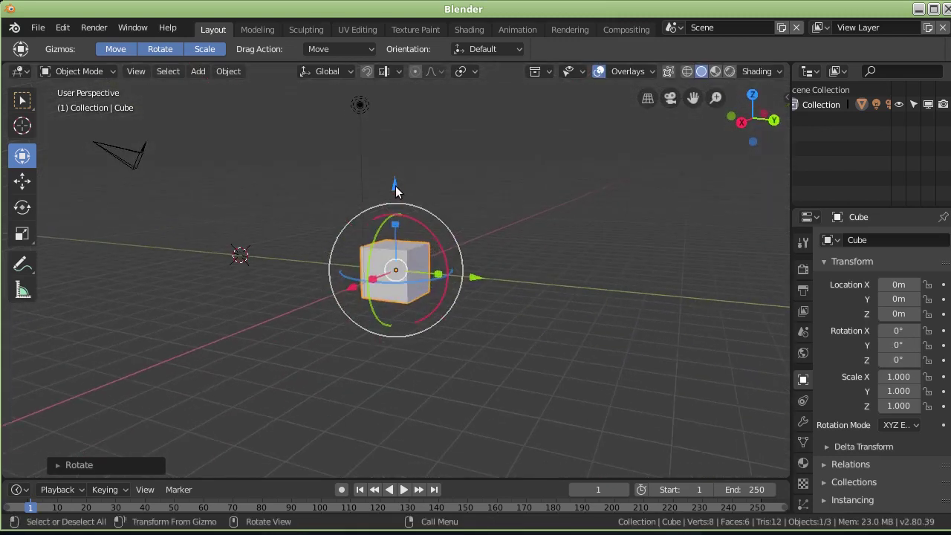
{"action": "left_click", "coordinate": [396, 191]}
{"action": "mouse_move", "coordinate": [317, 300]}
{"action": "middle_mouse_down"}
{"action": "mouse_move", "coordinate": [266, 346]}
{"action": "mouse_move", "coordinate": [296, 300]}
{"action": "middle_mouse_up"}
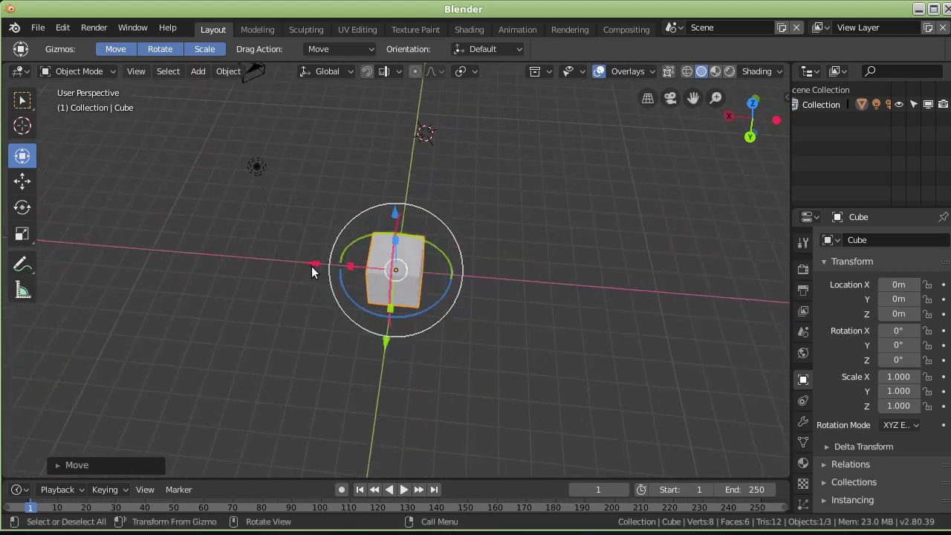
{"action": "mouse_move", "coordinate": [314, 263]}
{"action": "left_mouse_down"}
{"action": "mouse_move", "coordinate": [242, 242]}
{"action": "mouse_move", "coordinate": [450, 250]}
{"action": "mouse_move", "coordinate": [106, 225]}
{"action": "mouse_move", "coordinate": [435, 246]}
{"action": "mouse_move", "coordinate": [239, 242]}
{"action": "left_mouse_up"}
{"action": "middle_click_drag", "start_coordinate": [381, 314], "coordinate": [511, 246]}
Raise the cube to Z 1.003, slide it along Y, and undo an accidental stretch.
{"action": "mouse_move", "coordinate": [318, 188]}
{"action": "left_mouse_down"}
{"action": "mouse_move", "coordinate": [316, 85]}
{"action": "mouse_move", "coordinate": [316, 227]}
{"action": "mouse_move", "coordinate": [318, 162]}
{"action": "left_mouse_up"}
{"action": "mouse_move", "coordinate": [321, 167]}
{"action": "middle_mouse_down"}
{"action": "mouse_move", "coordinate": [452, 312]}
{"action": "mouse_move", "coordinate": [249, 329]}
{"action": "middle_mouse_up"}
{"action": "mouse_move", "coordinate": [292, 333]}
{"action": "left_mouse_down"}
{"action": "mouse_move", "coordinate": [283, 355]}
{"action": "mouse_move", "coordinate": [313, 269]}
{"action": "mouse_move", "coordinate": [303, 320]}
{"action": "mouse_move", "coordinate": [342, 165]}
{"action": "mouse_move", "coordinate": [287, 374]}
{"action": "mouse_move", "coordinate": [256, 195]}
{"action": "mouse_move", "coordinate": [267, 219]}
{"action": "left_mouse_up"}
{"action": "key", "text": "ctrl+z"}
{"action": "middle_click_drag", "start_coordinate": [455, 297], "coordinate": [366, 262]}
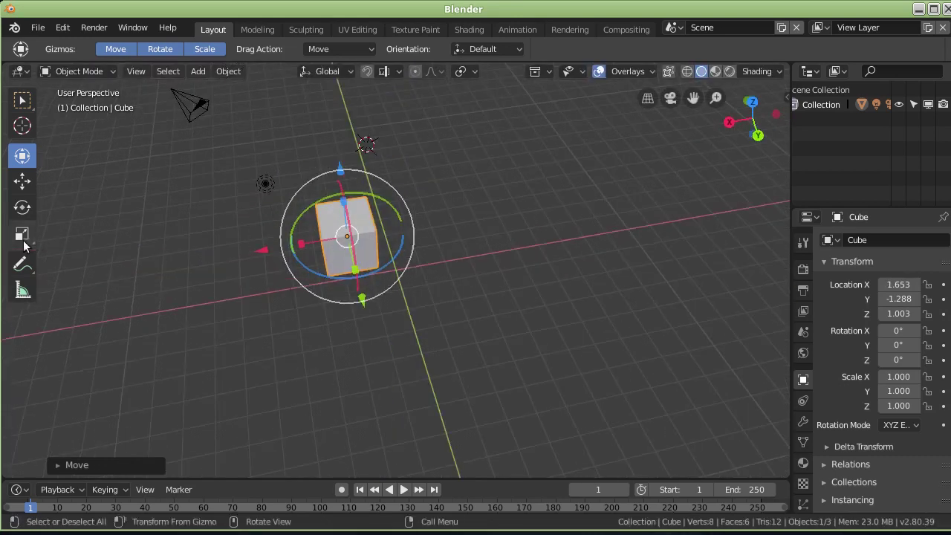
With the Move tool, drag the cube freely, then type 0 into its Z and Y location fields.
{"action": "left_click", "coordinate": [22, 182]}
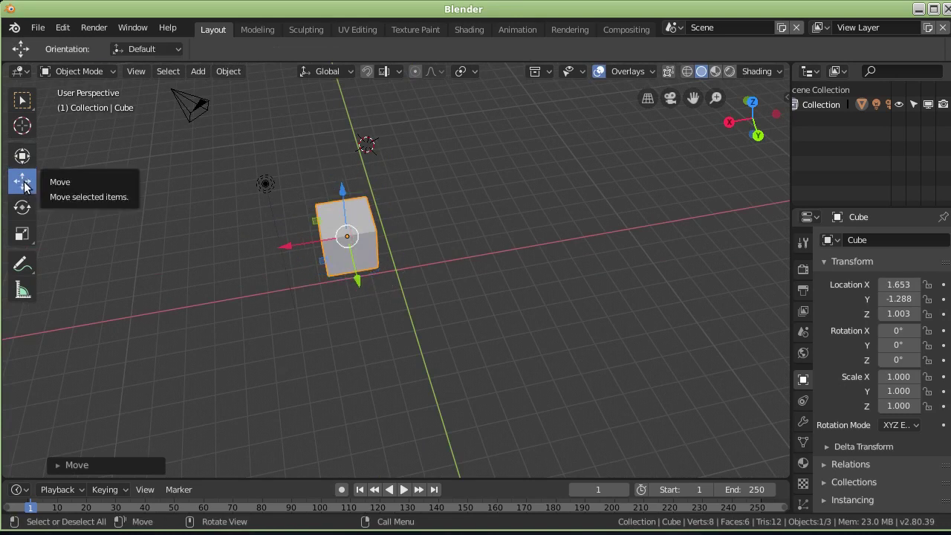
{"action": "mouse_move", "coordinate": [373, 240]}
{"action": "left_mouse_down"}
{"action": "mouse_move", "coordinate": [132, 264]}
{"action": "mouse_move", "coordinate": [467, 360]}
{"action": "mouse_move", "coordinate": [296, 229]}
{"action": "mouse_move", "coordinate": [291, 265]}
{"action": "mouse_move", "coordinate": [437, 332]}
{"action": "left_mouse_up"}
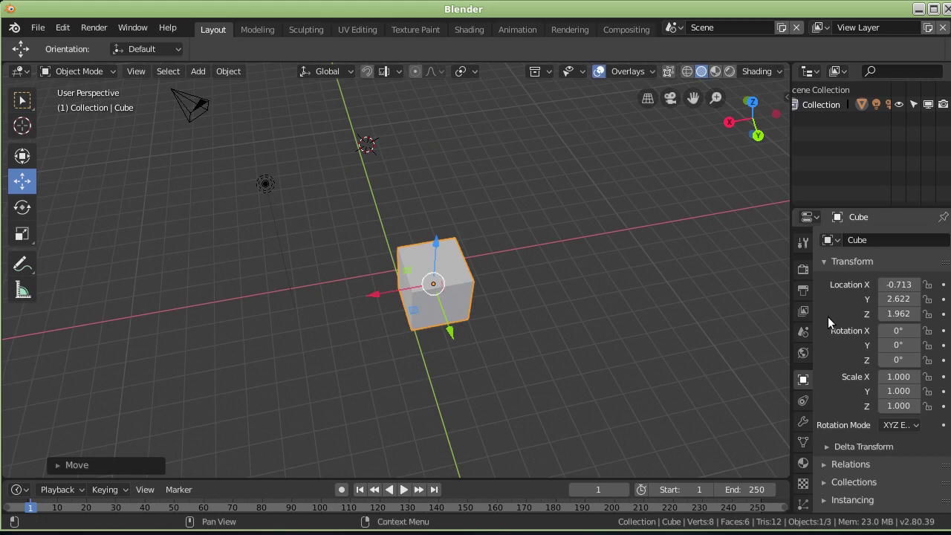
{"action": "type", "text": "0"}
{"action": "key", "text": "Return"}
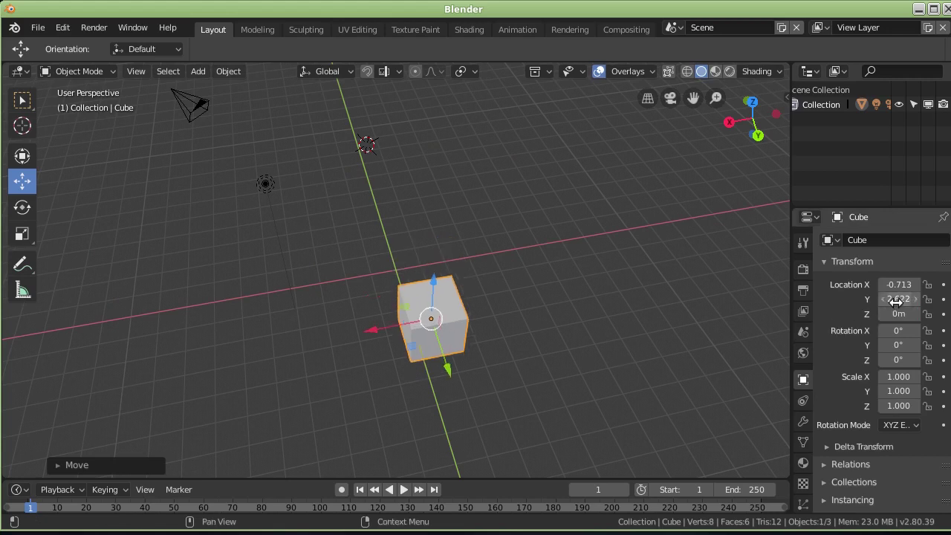
{"action": "type", "text": "0"}
{"action": "key", "text": "Return"}
{"action": "key", "text": "Return"}
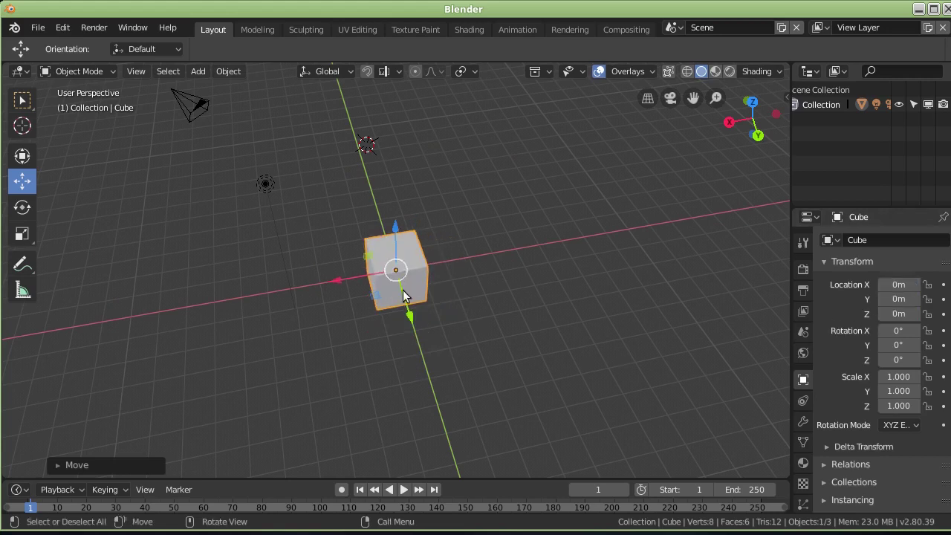
{"action": "middle_click_drag", "start_coordinate": [508, 247], "coordinate": [547, 178]}
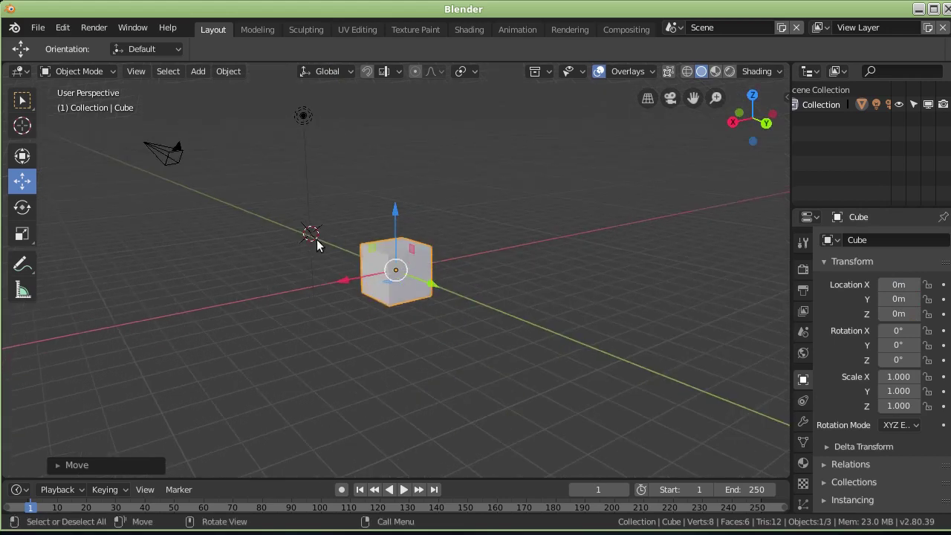
Cycle through the Rotate, Transform, Move and Scale tools, ending back on Transform.
{"action": "left_click", "coordinate": [21, 207]}
{"action": "middle_click_drag", "start_coordinate": [496, 266], "coordinate": [504, 304]}
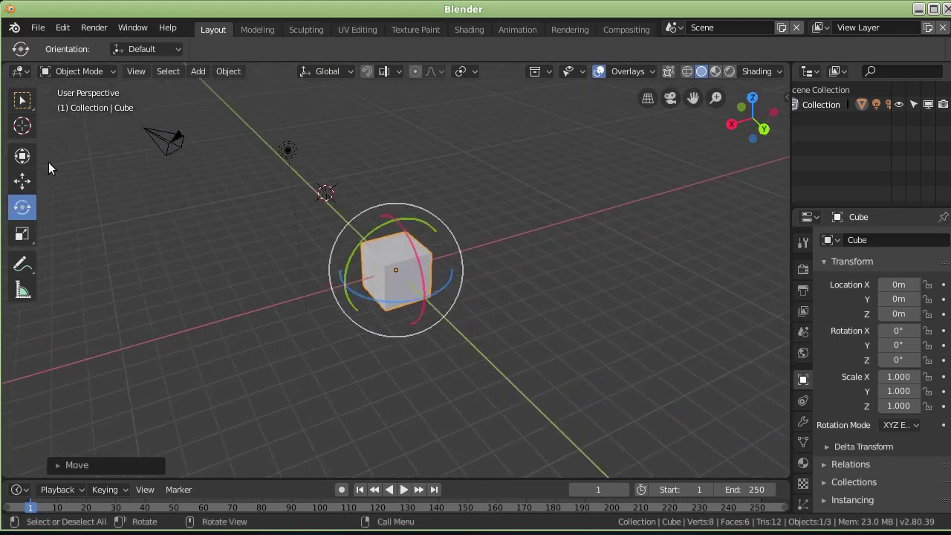
{"action": "left_click", "coordinate": [23, 159]}
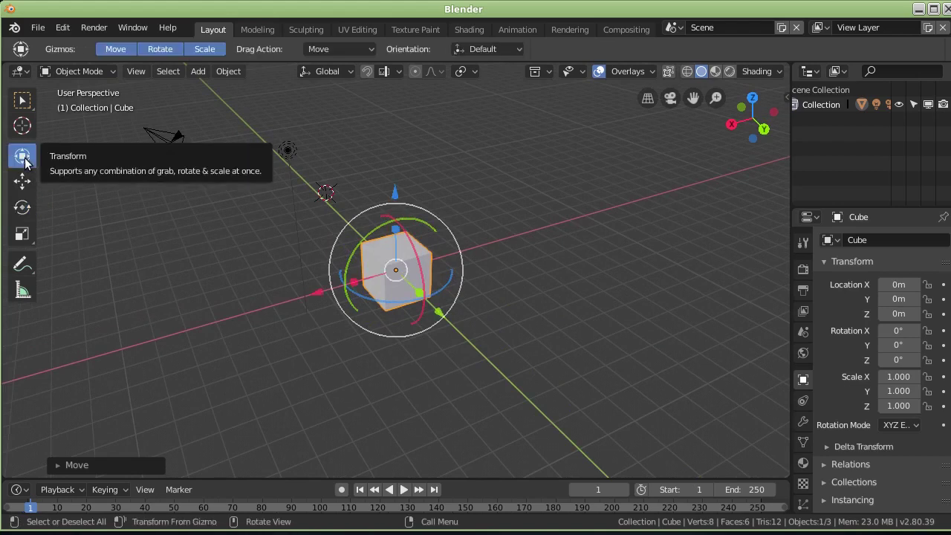
{"action": "left_click", "coordinate": [23, 183]}
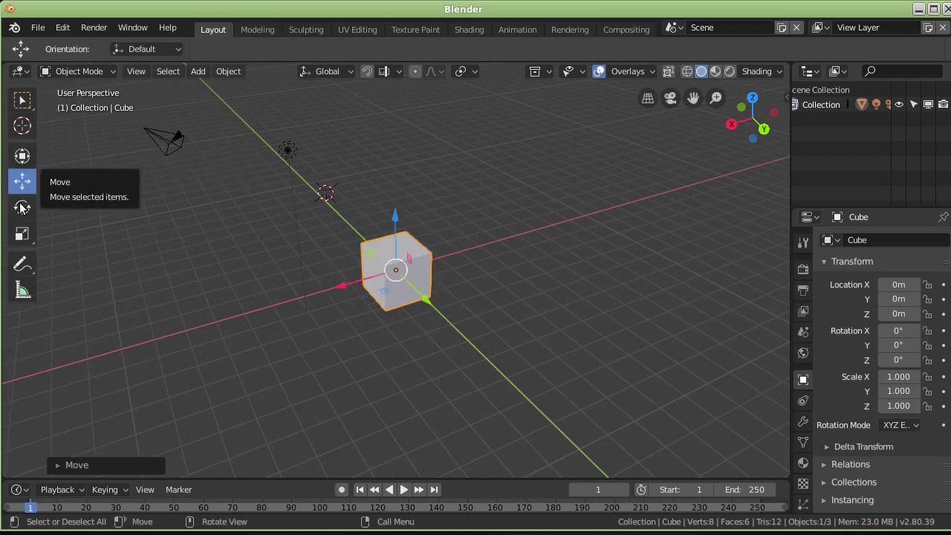
{"action": "left_click", "coordinate": [24, 205]}
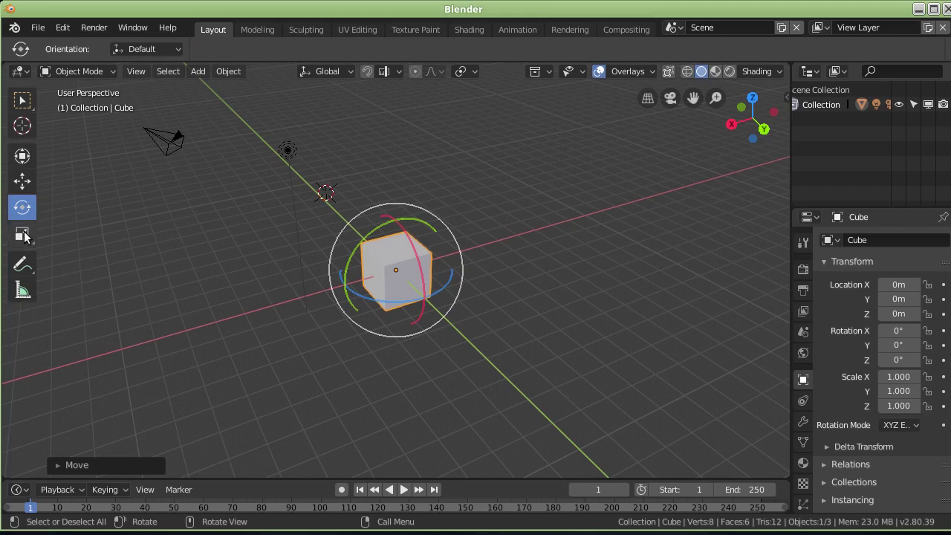
{"action": "left_click", "coordinate": [23, 235]}
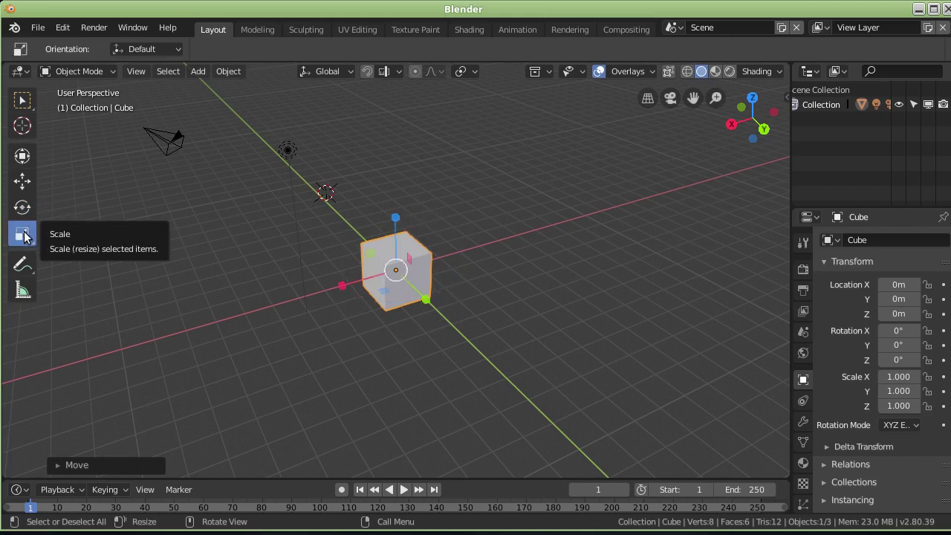
{"action": "left_click", "coordinate": [22, 156]}
{"action": "mouse_move", "coordinate": [371, 356]}
{"action": "middle_mouse_down"}
{"action": "mouse_move", "coordinate": [327, 359]}
{"action": "mouse_move", "coordinate": [375, 342]}
{"action": "mouse_move", "coordinate": [339, 349]}
{"action": "middle_mouse_up"}
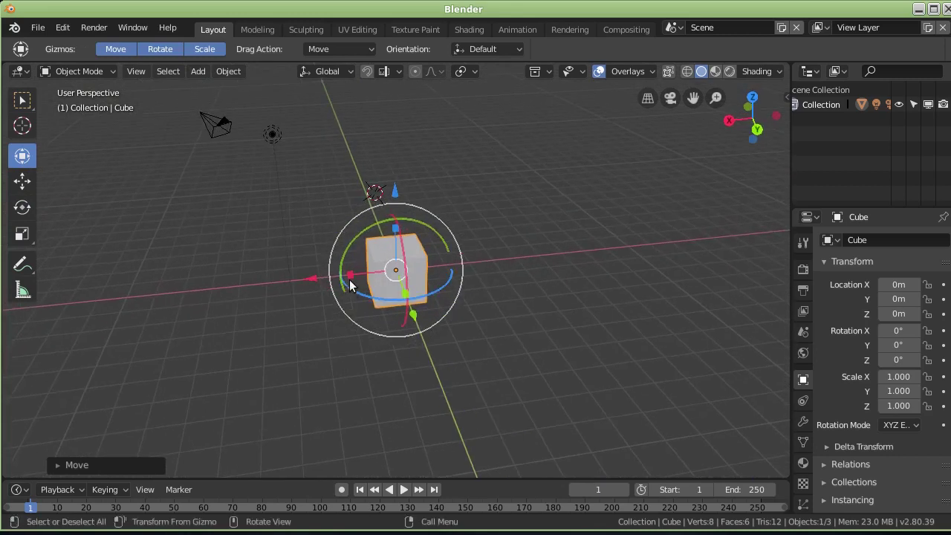
Stretch the cube to X scale 4.885, move it, undo both, then choose Select Box.
{"action": "left_click_drag", "start_coordinate": [351, 279], "coordinate": [173, 284]}
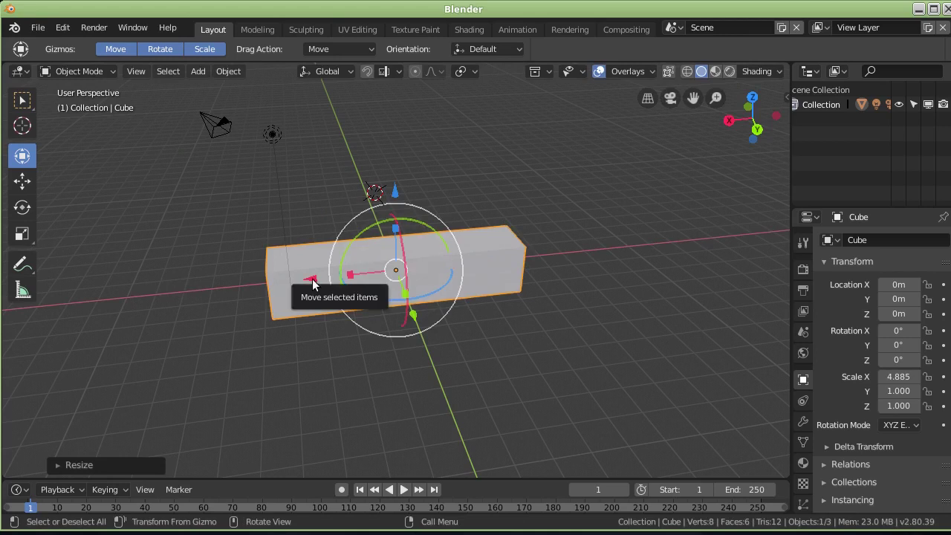
{"action": "left_click_drag", "start_coordinate": [312, 282], "coordinate": [317, 276]}
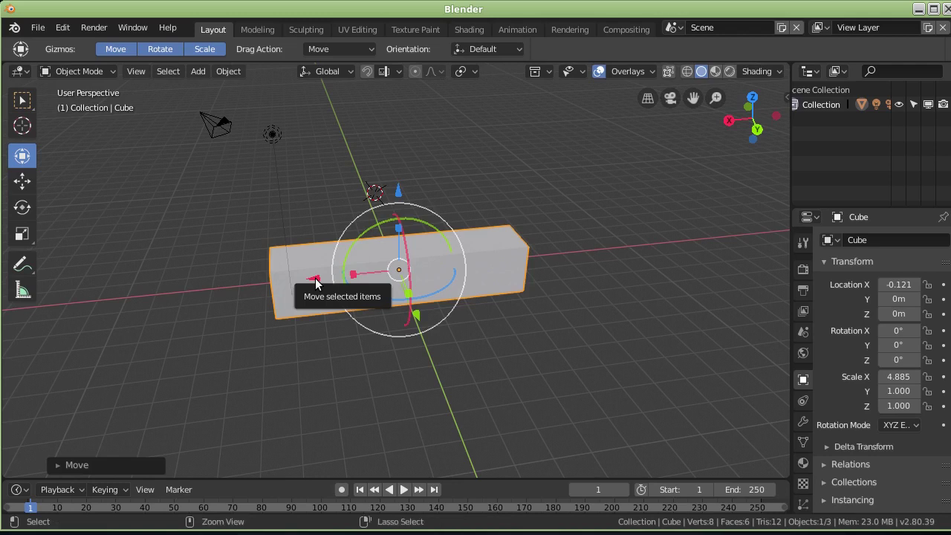
{"action": "key", "text": "ctrl+z"}
{"action": "key", "text": "ctrl+z"}
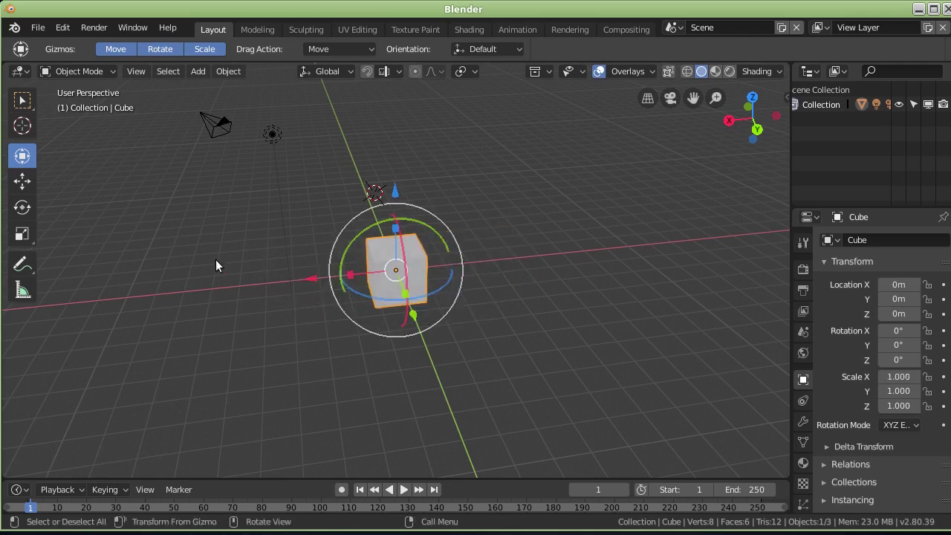
{"action": "middle_click_drag", "start_coordinate": [224, 245], "coordinate": [238, 271]}
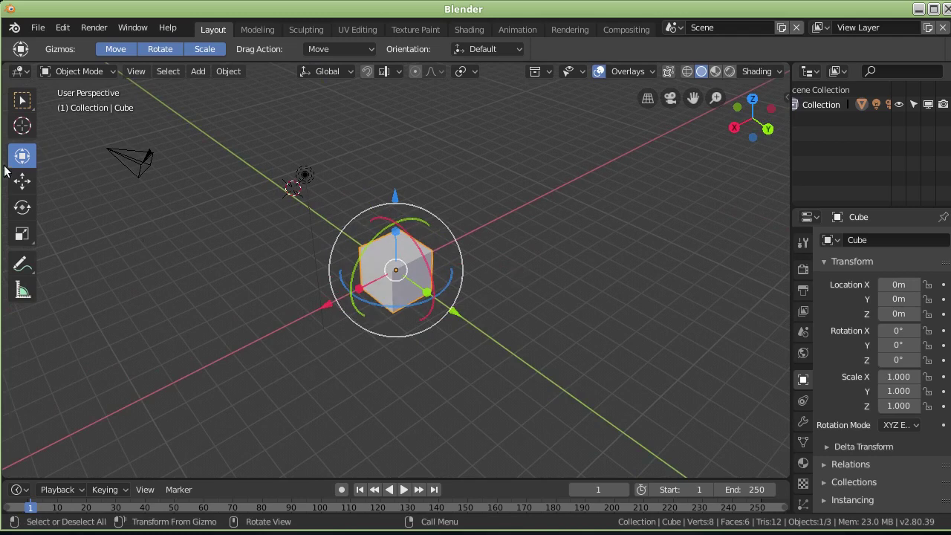
{"action": "left_click", "coordinate": [21, 100]}
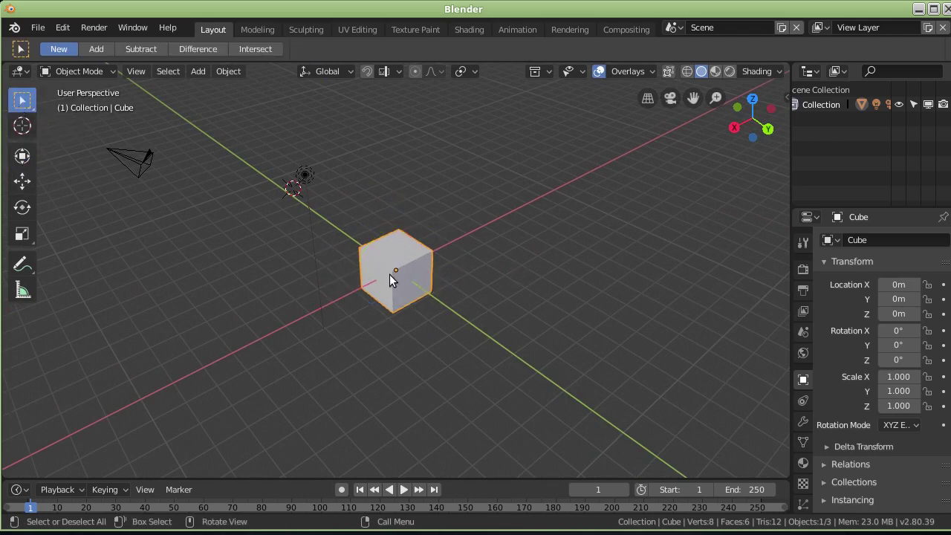
{"action": "middle_click_drag", "start_coordinate": [427, 266], "coordinate": [432, 310]}
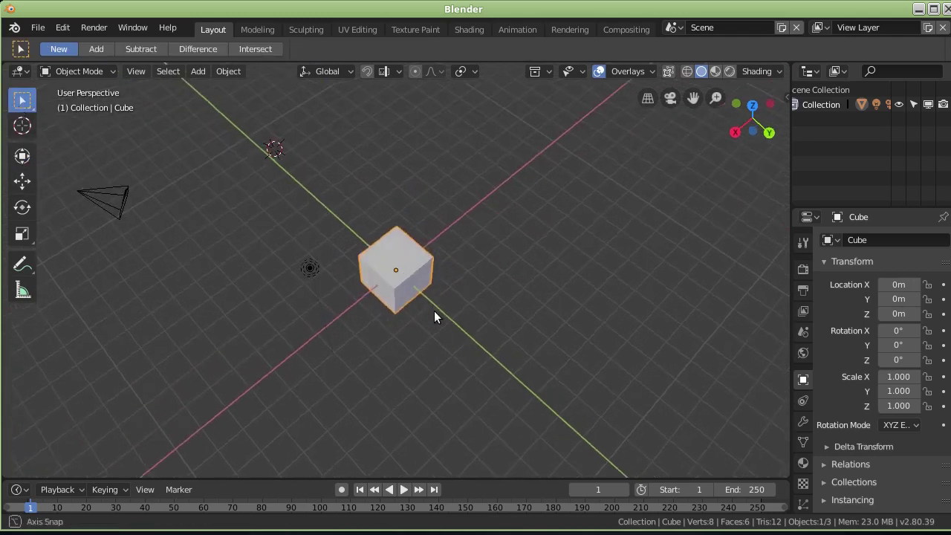
{"action": "key", "text": "g"}
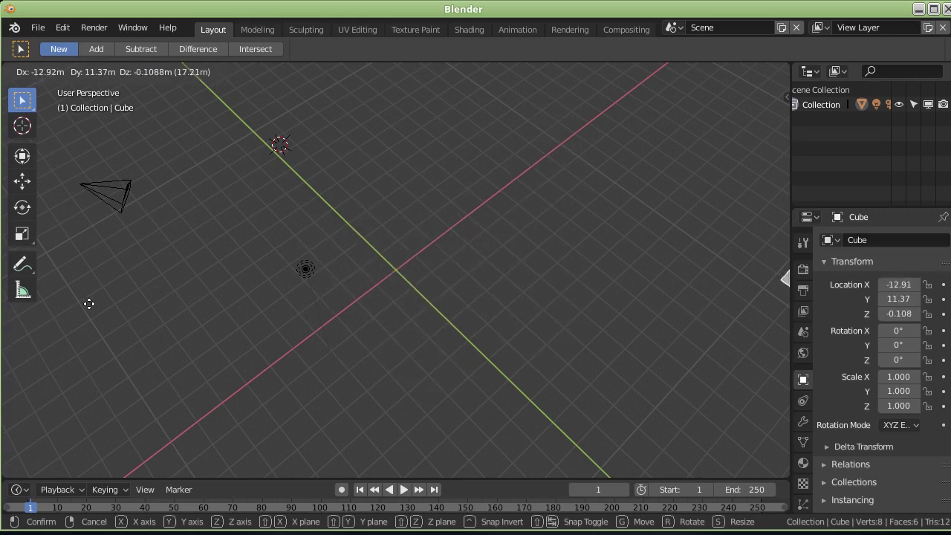
{"action": "left_click", "coordinate": [371, 281]}
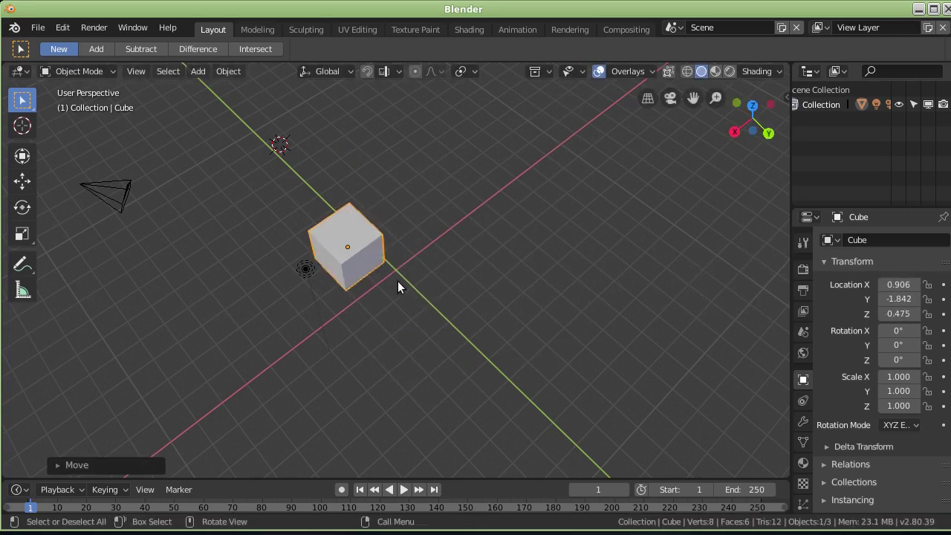
{"action": "left_click", "coordinate": [347, 249]}
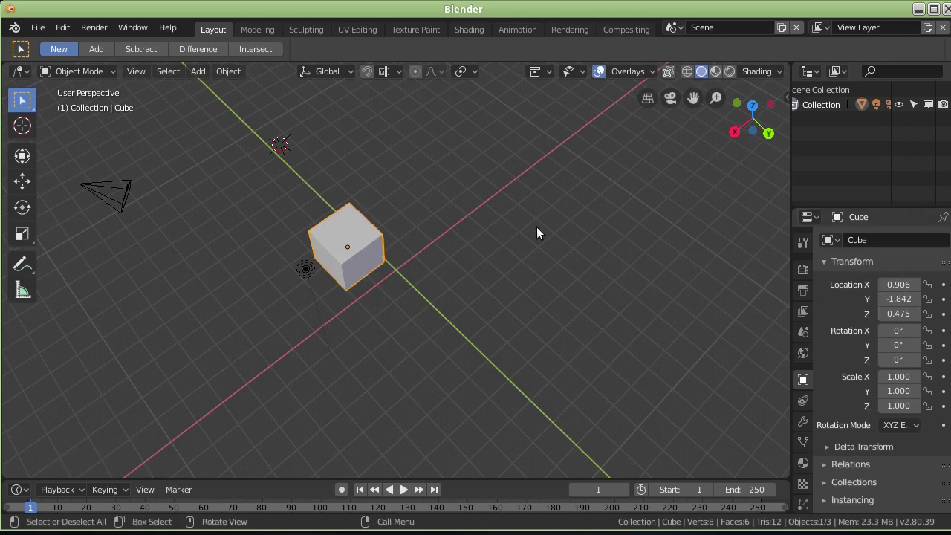
{"action": "key", "text": "g"}
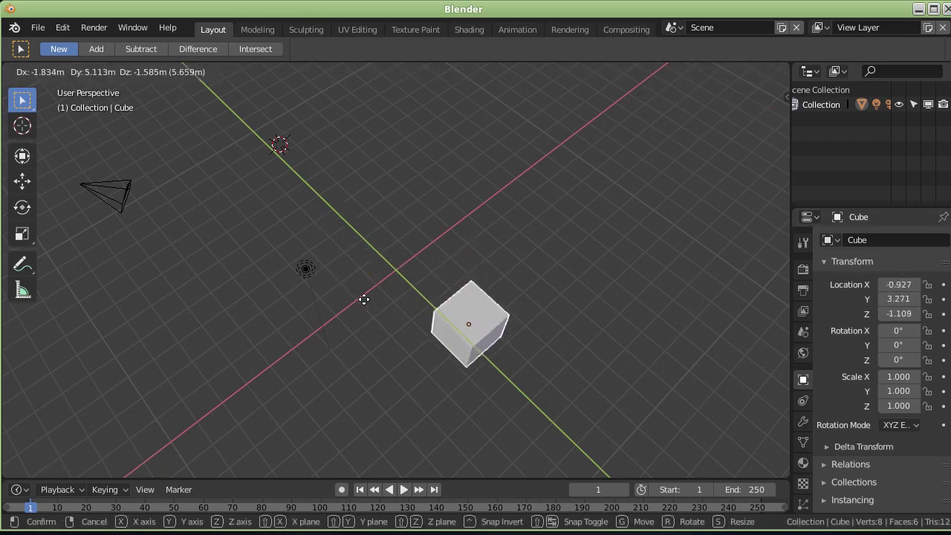
{"action": "left_click", "coordinate": [367, 223]}
{"action": "left_click", "coordinate": [885, 284]}
{"action": "type", "text": "0"}
{"action": "key", "text": "Return"}
{"action": "left_click", "coordinate": [899, 298]}
{"action": "type", "text": "0"}
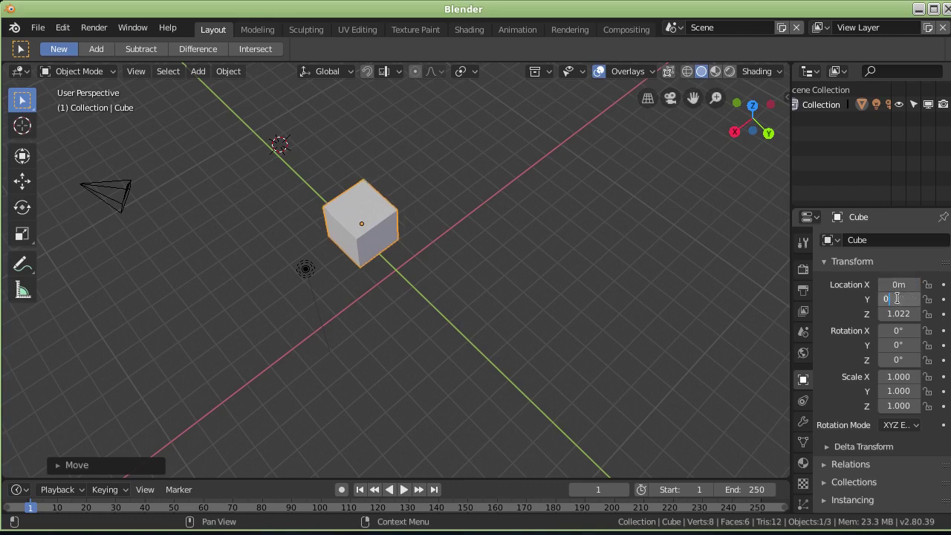
{"action": "key", "text": "Return"}
{"action": "left_click", "coordinate": [899, 314]}
{"action": "type", "text": "0"}
{"action": "key", "text": "Return"}
{"action": "middle_click_drag", "start_coordinate": [507, 290], "coordinate": [481, 235]}
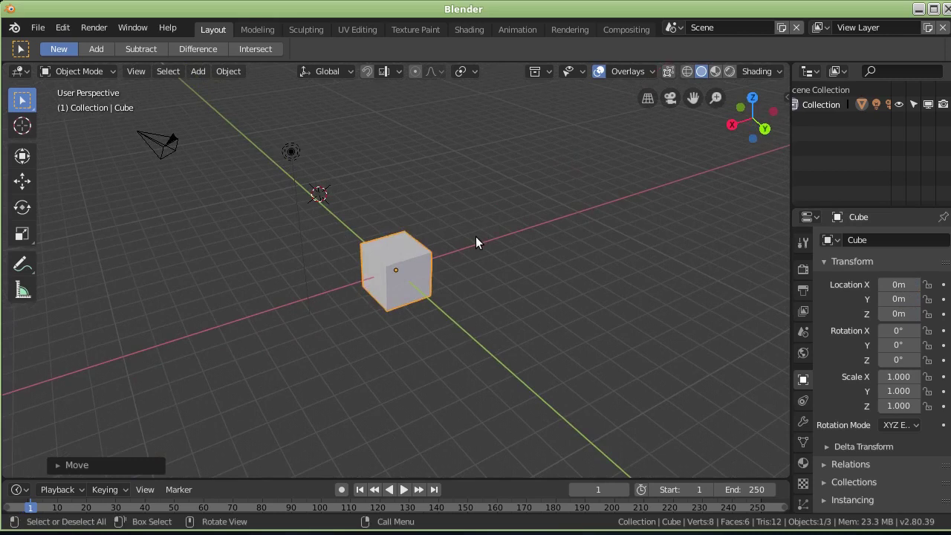
Move the cube along the X axis twice, ending at X 2.087.
{"action": "key", "text": "g"}
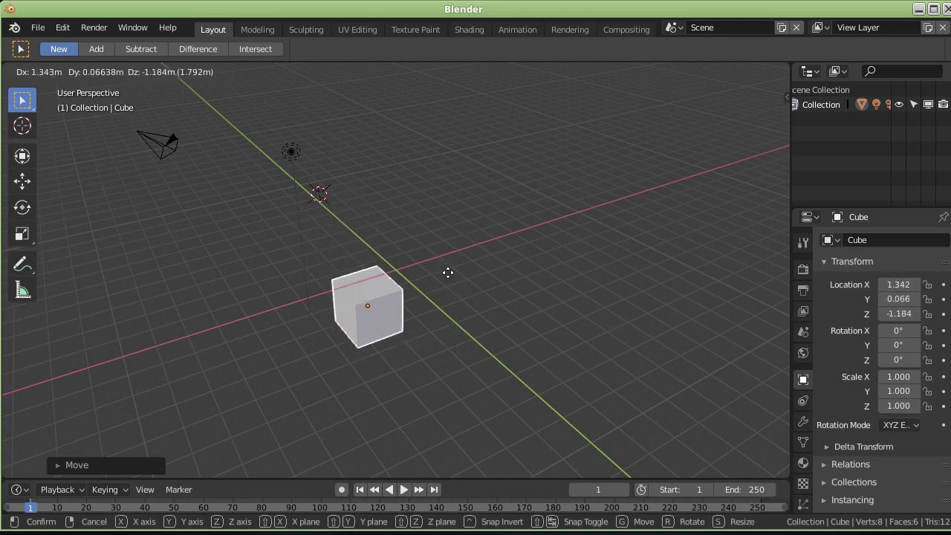
{"action": "key", "text": "x"}
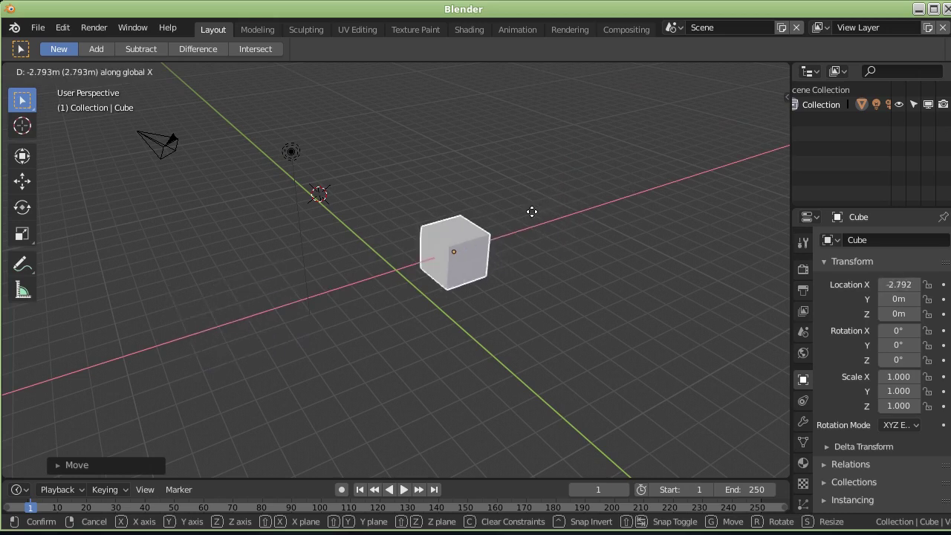
{"action": "left_click", "coordinate": [469, 228]}
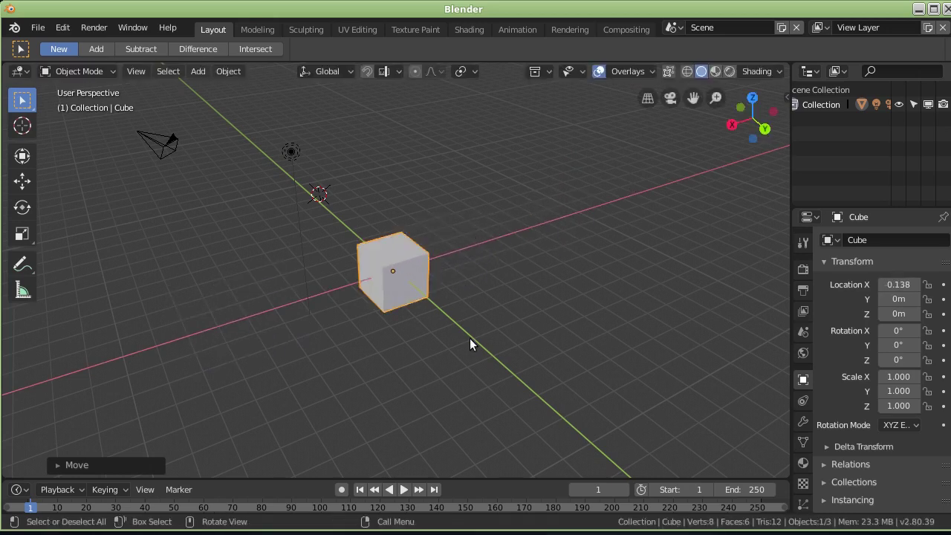
{"action": "key", "text": "g"}
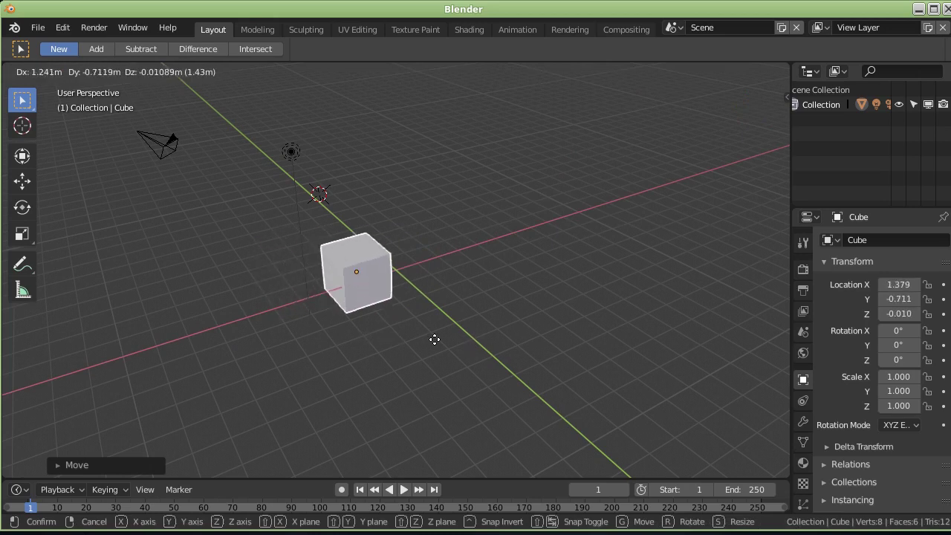
{"action": "key", "text": "x"}
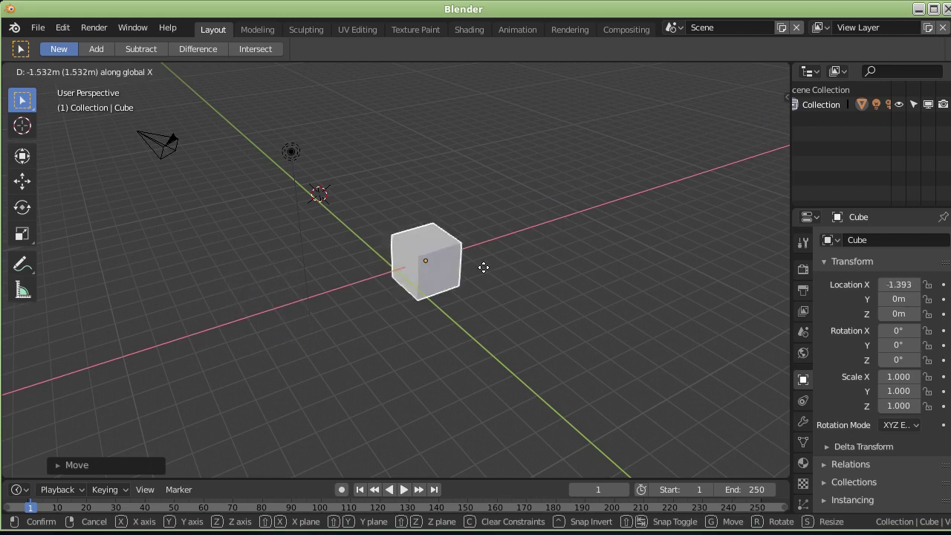
{"action": "left_click", "coordinate": [405, 290]}
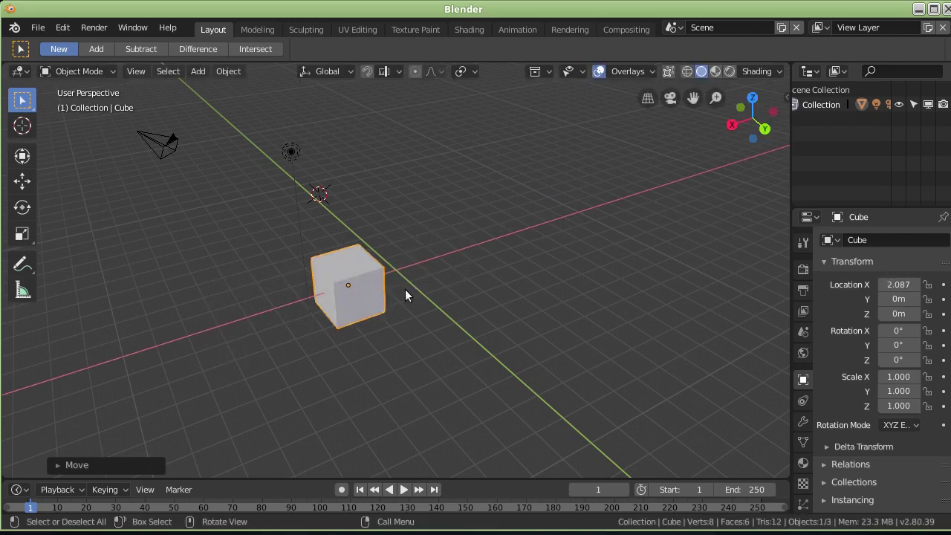
Move the cube along Y, cancel a Z move, and begin a free rotation.
{"action": "key", "text": "g"}
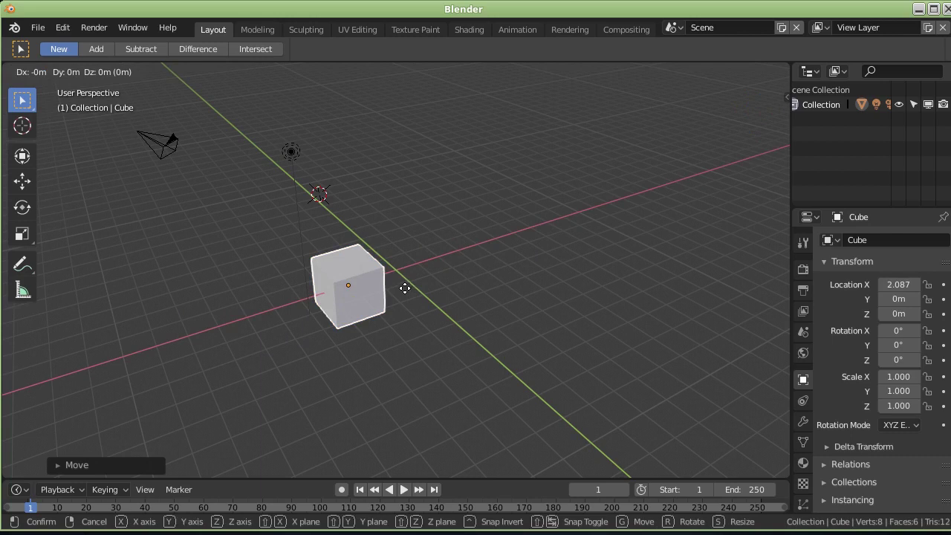
{"action": "key", "text": "y"}
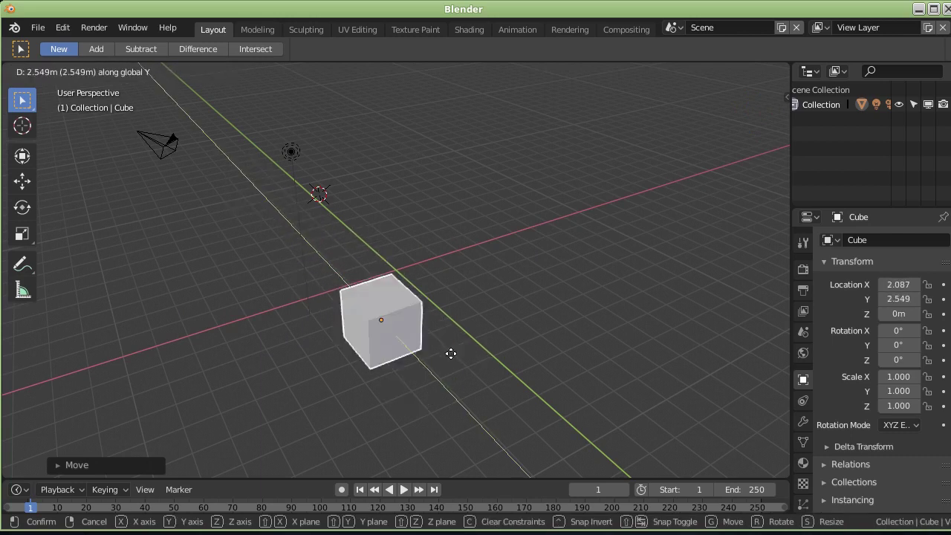
{"action": "left_click", "coordinate": [410, 287]}
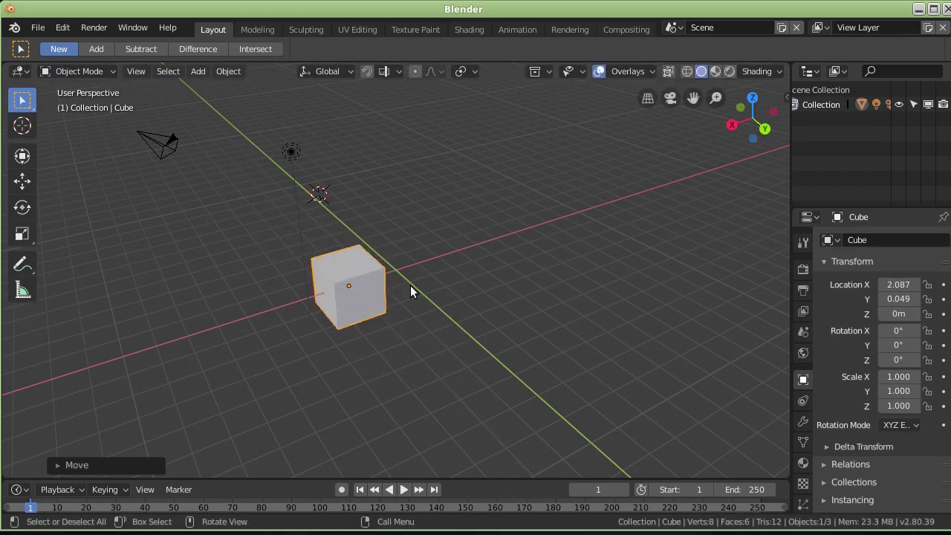
{"action": "key", "text": "g"}
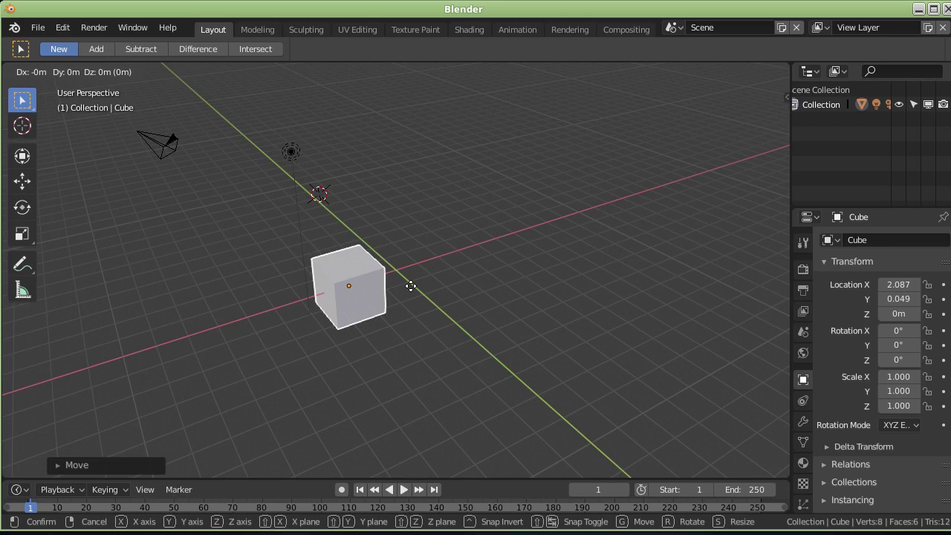
{"action": "key", "text": "z"}
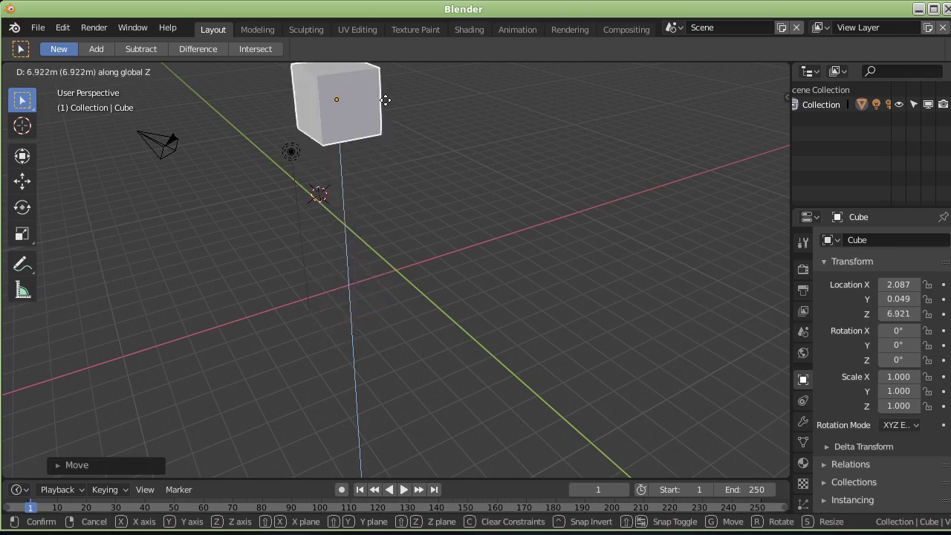
{"action": "key", "text": "Escape"}
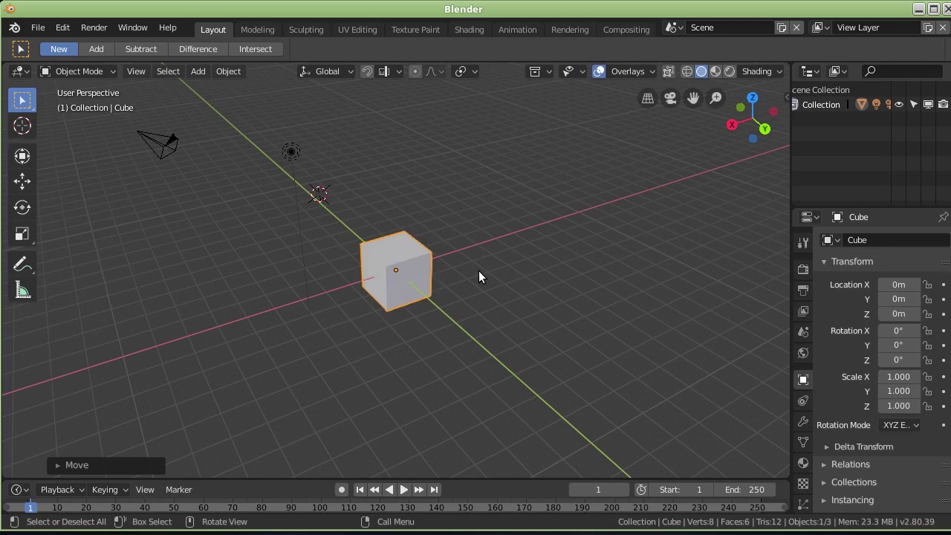
{"action": "key", "text": "r"}
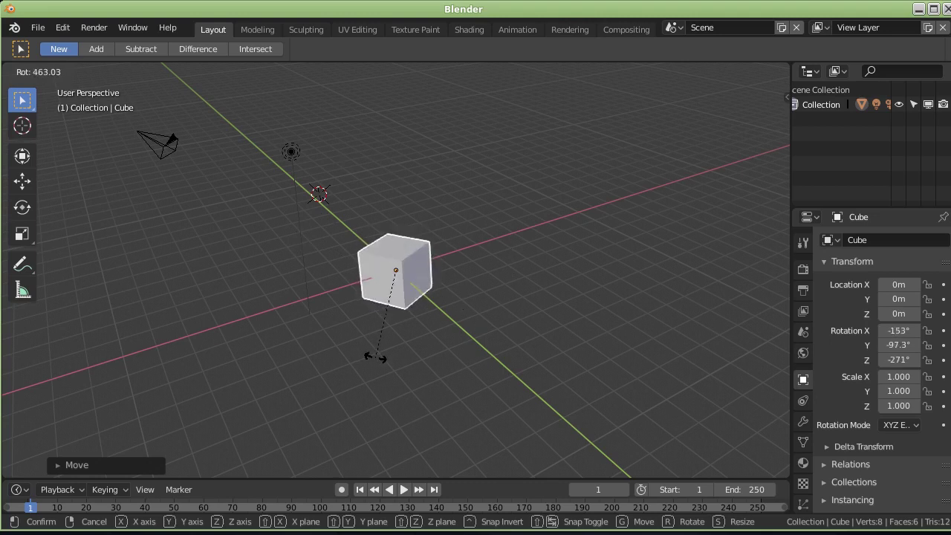
Rotate the cube locked to global X, then Y, then Z, then freely, and confirm.
{"action": "key", "text": "x"}
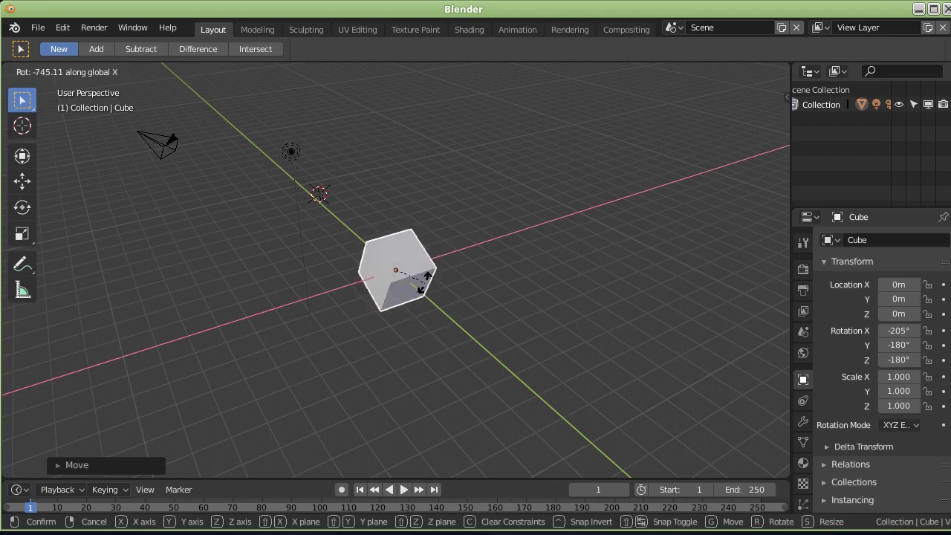
{"action": "key", "text": "y"}
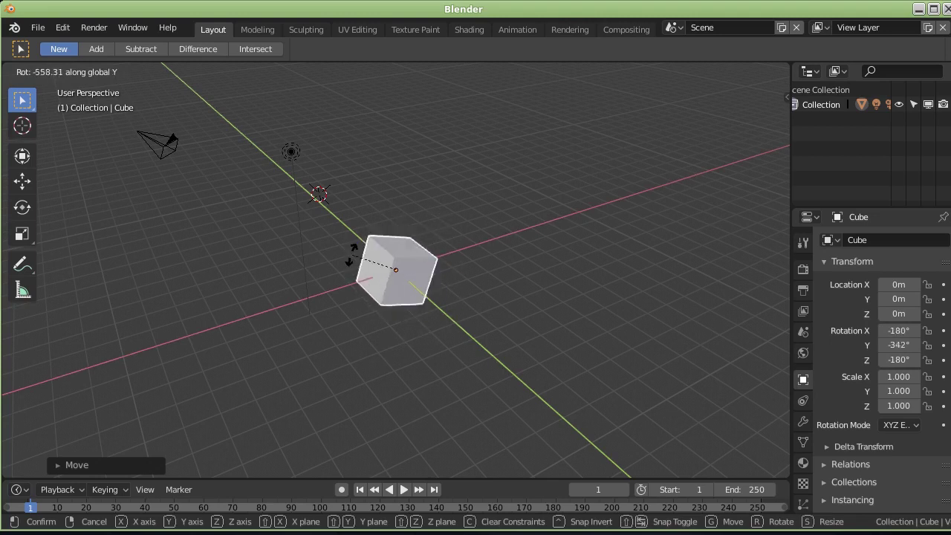
{"action": "key", "text": "z"}
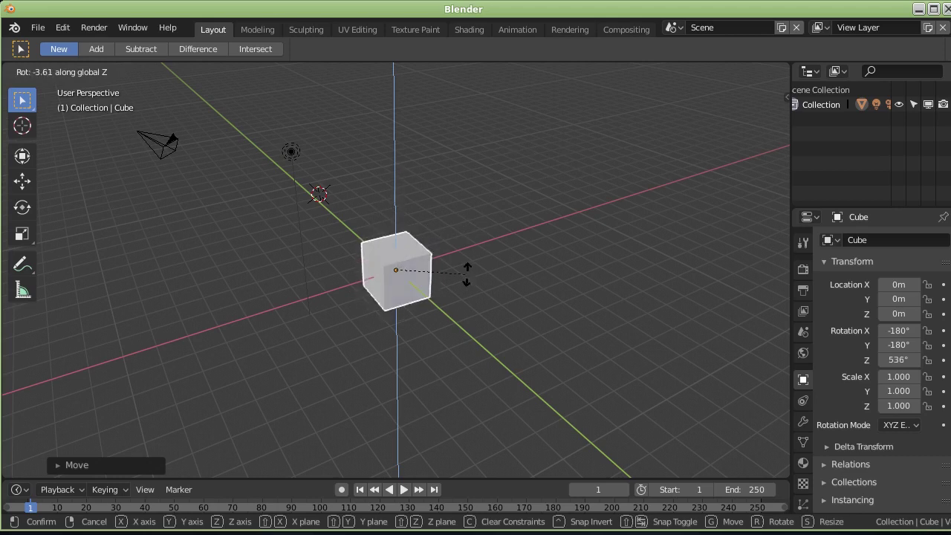
{"action": "key", "text": "z"}
{"action": "key", "text": "z"}
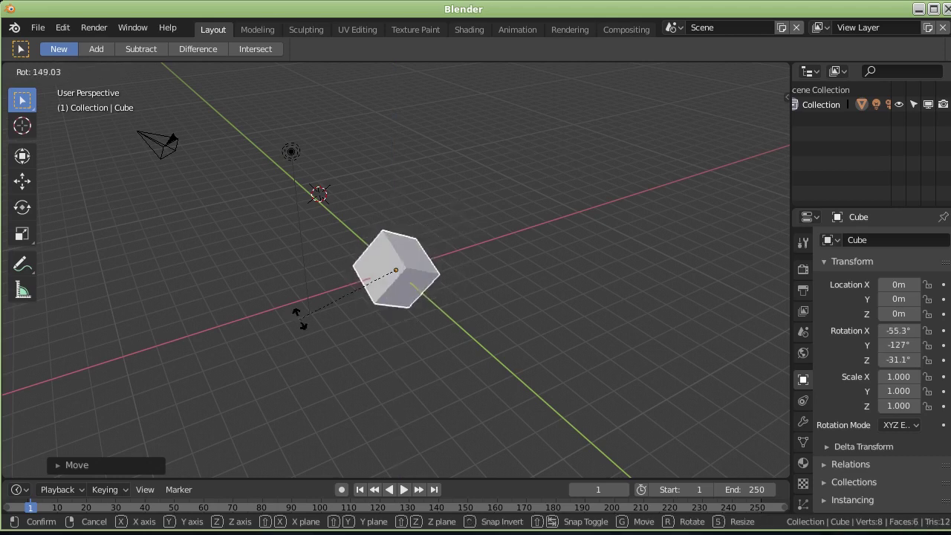
{"action": "left_click", "coordinate": [356, 329]}
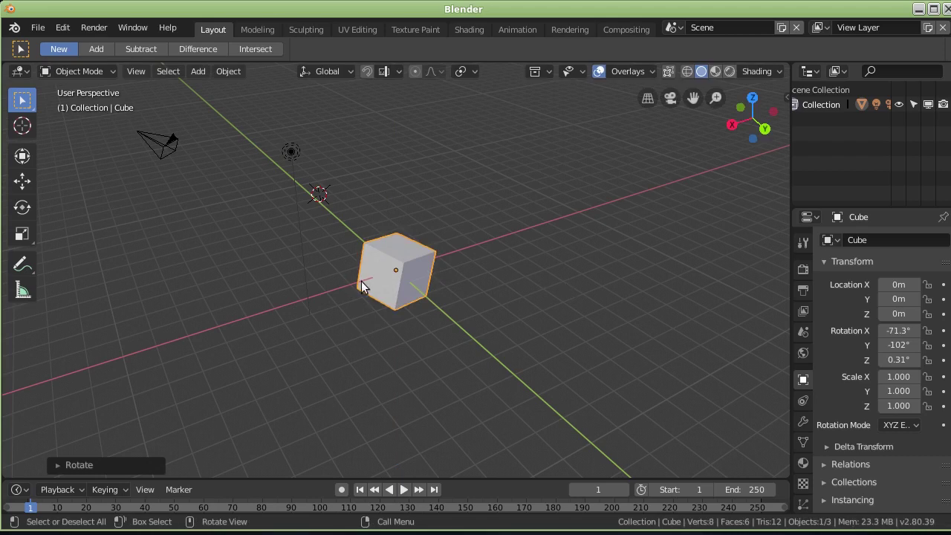
Clear the cube's rotation to 0° with Alt+R, cancelling a further rotation attempt.
{"action": "key", "text": "alt+r"}
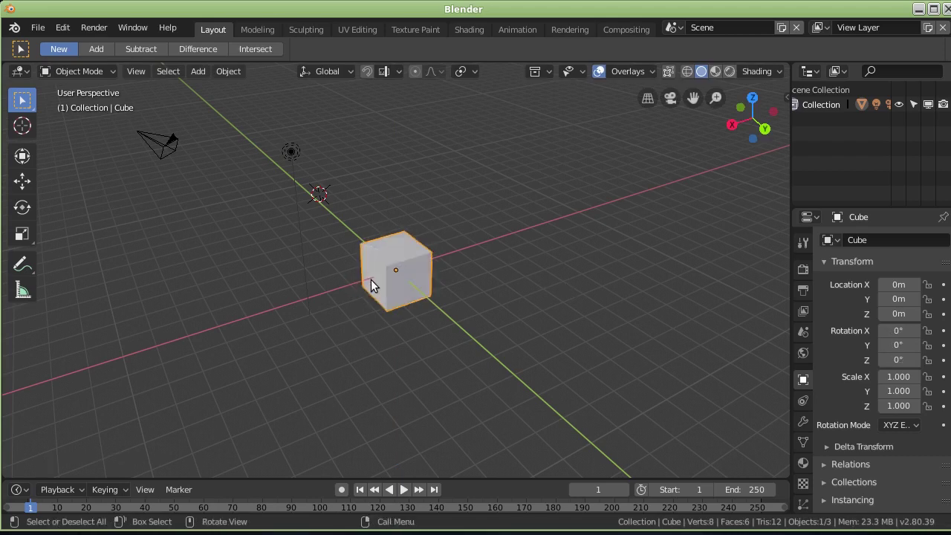
{"action": "key", "text": "r"}
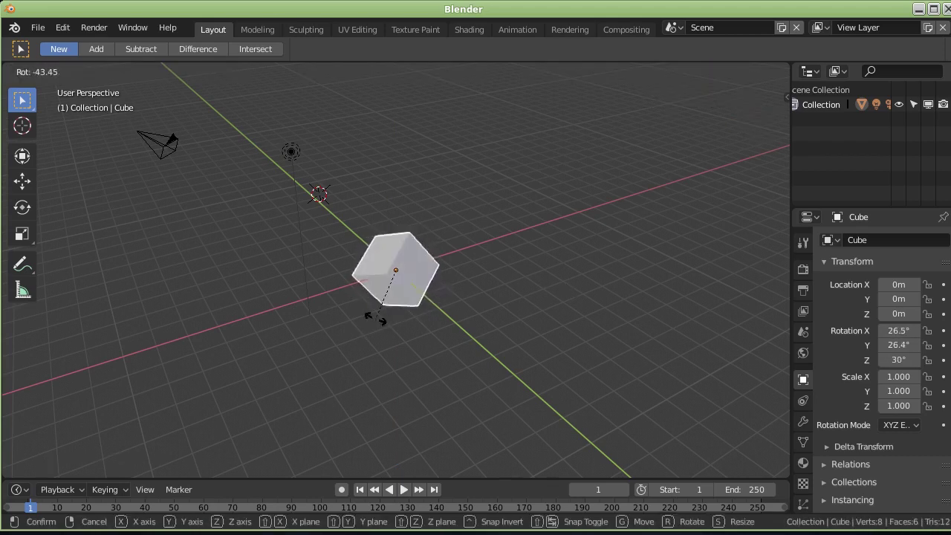
{"action": "key", "text": "Escape"}
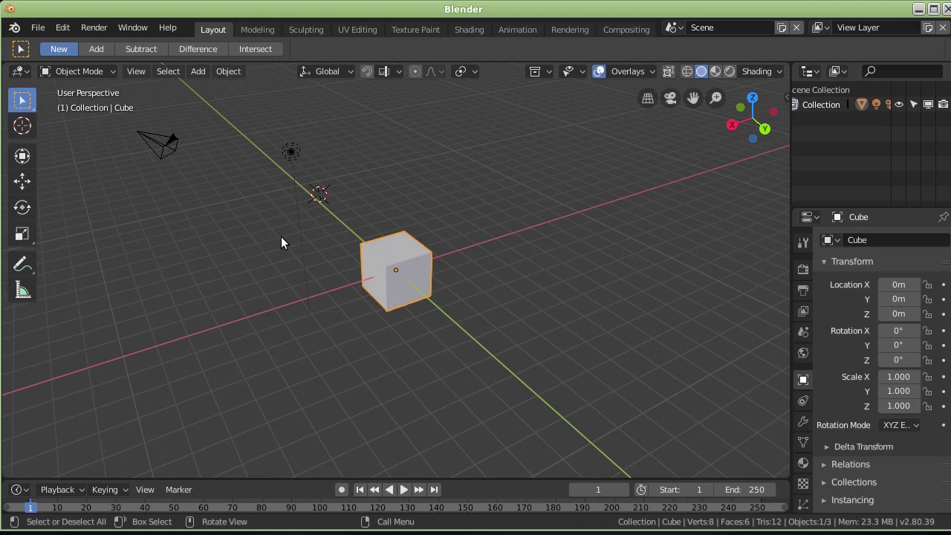
{"action": "key", "text": "s"}
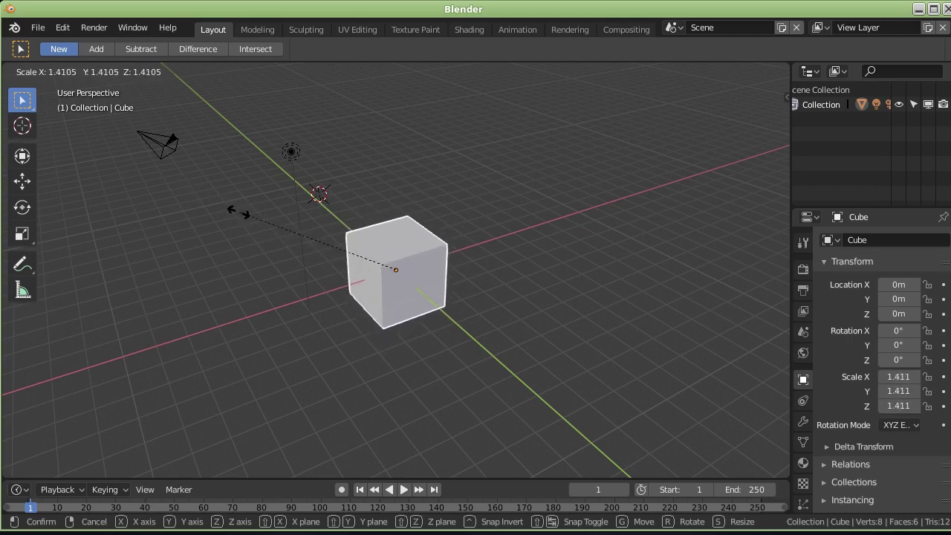
{"action": "key", "text": "z"}
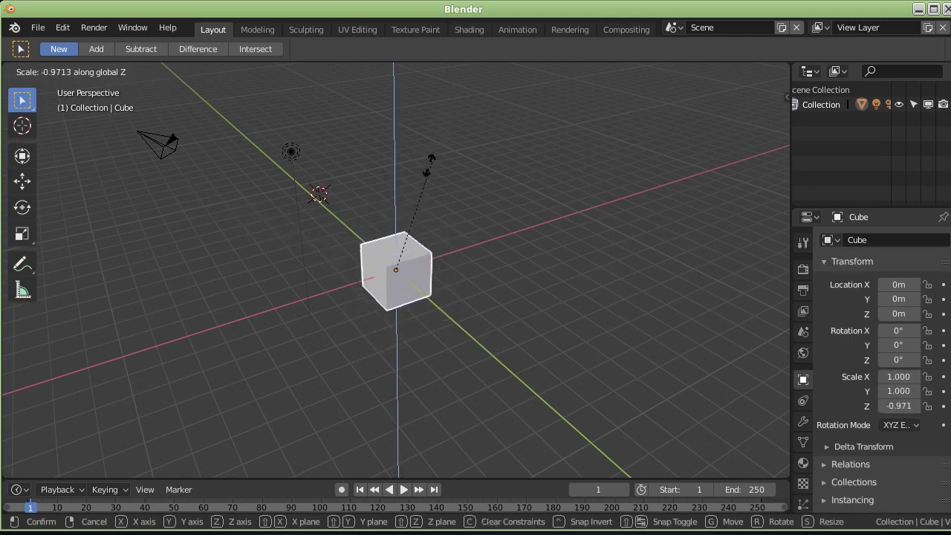
{"action": "key", "text": "x"}
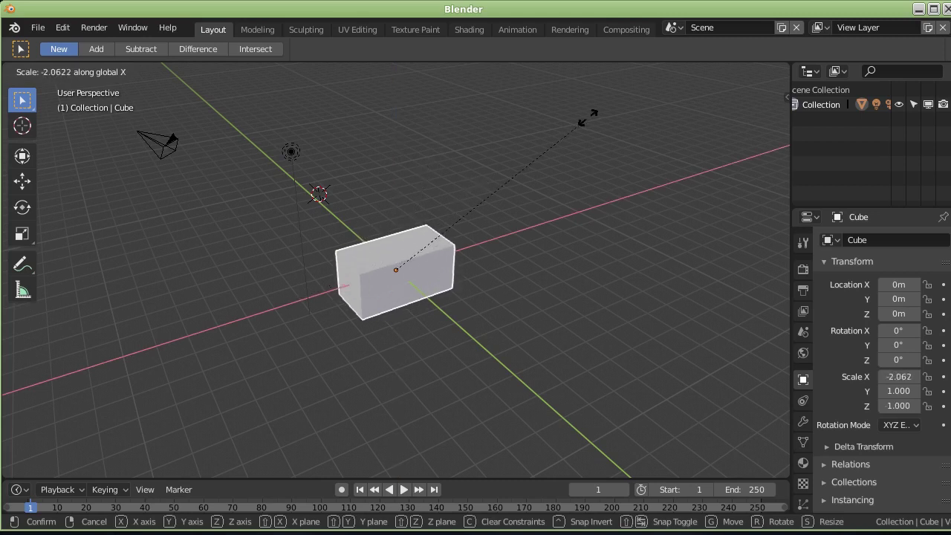
{"action": "key", "text": "y"}
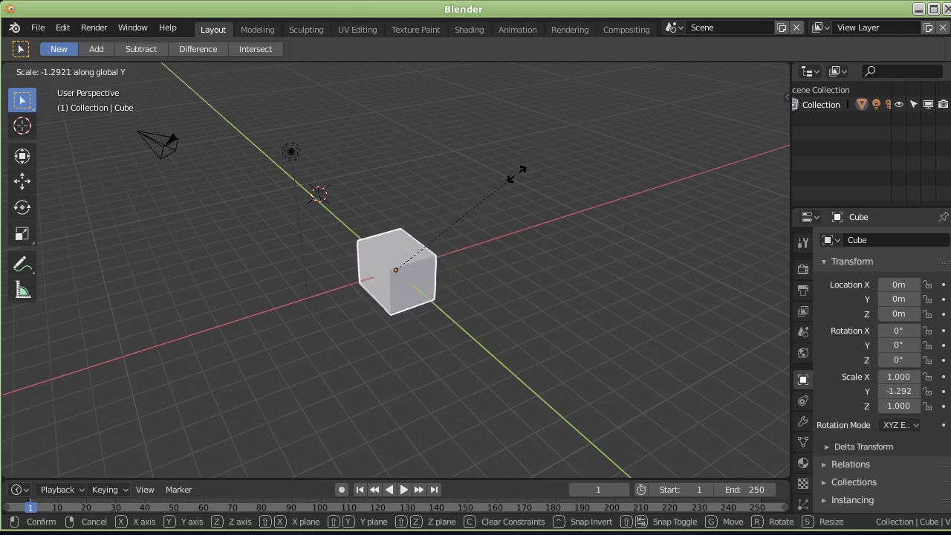
{"action": "key", "text": "Escape"}
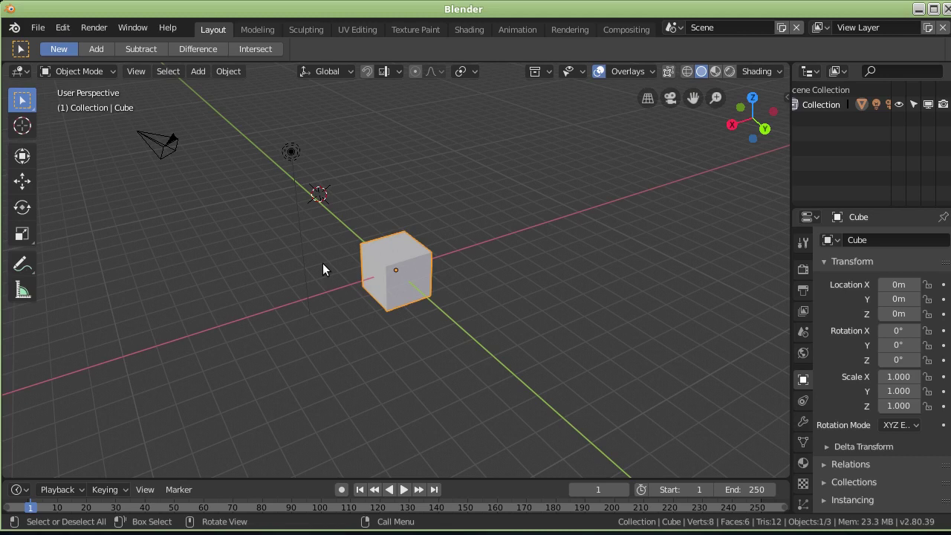
{"action": "key", "text": "g"}
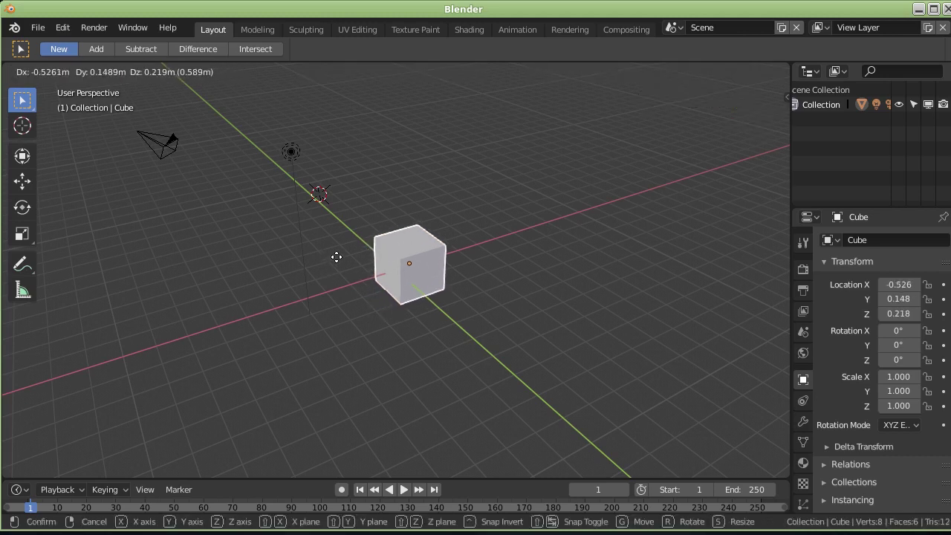
{"action": "key", "text": "x"}
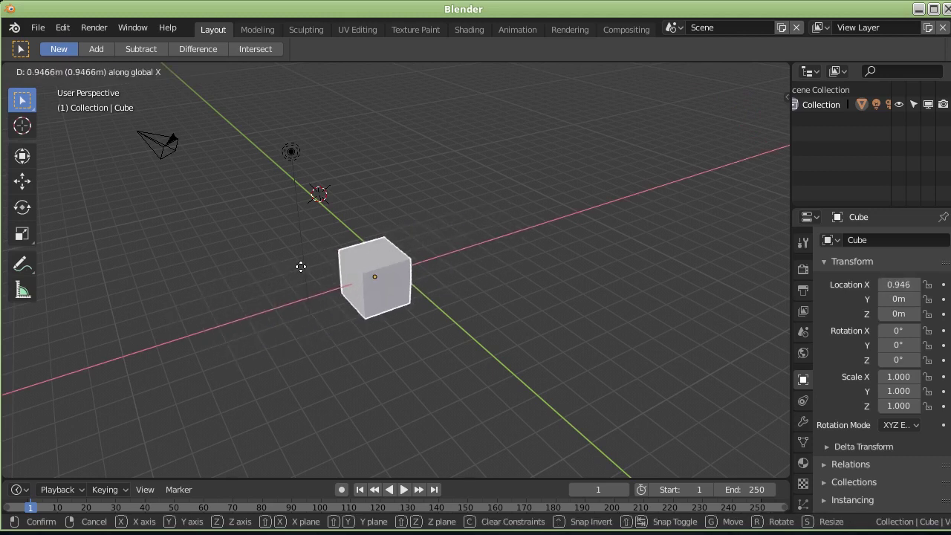
{"action": "type", "text": "10"}
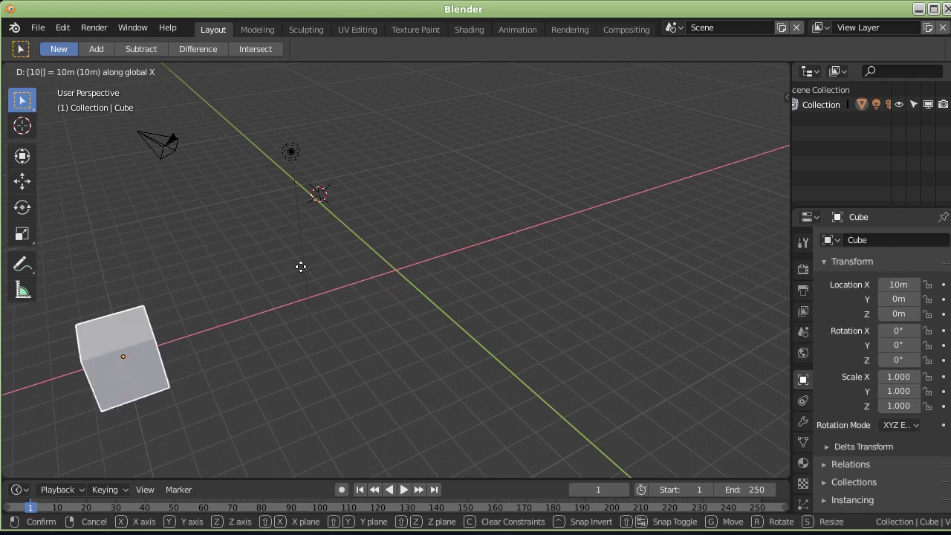
{"action": "key", "text": "Return"}
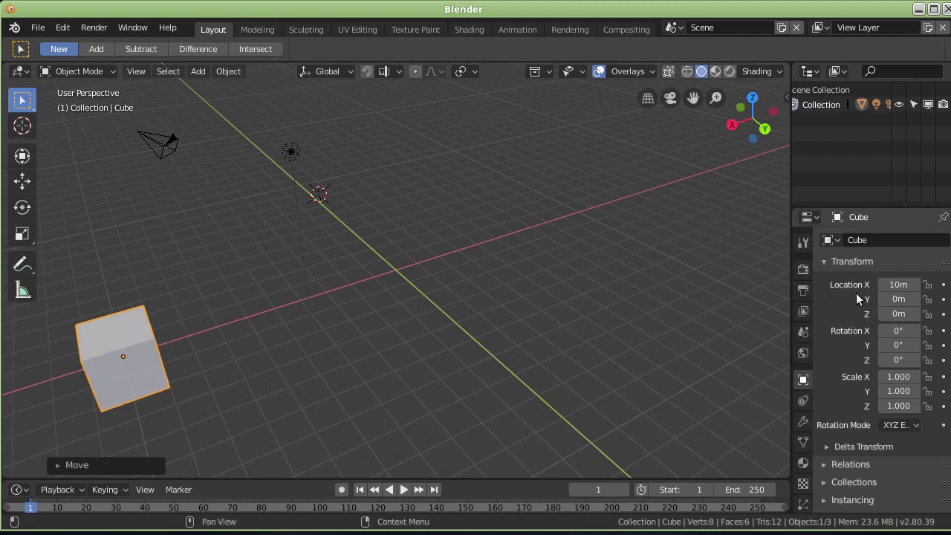
{"action": "left_click", "coordinate": [897, 286]}
{"action": "type", "text": "0"}
{"action": "key", "text": "Return"}
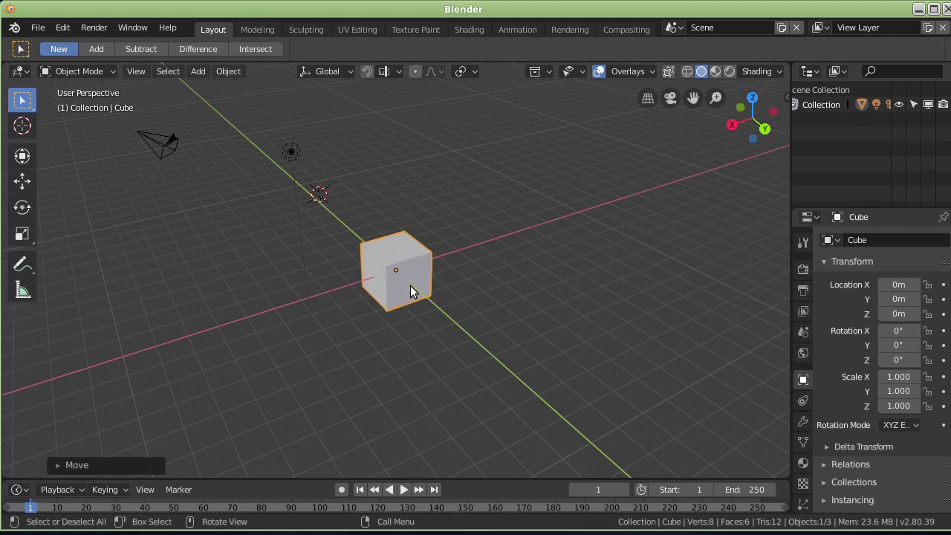
{"action": "key", "text": "g"}
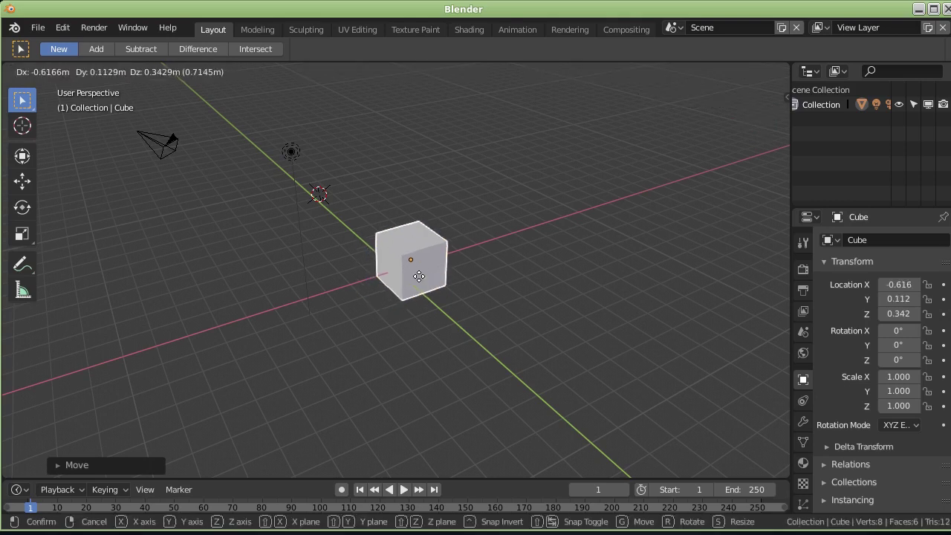
{"action": "key", "text": "x"}
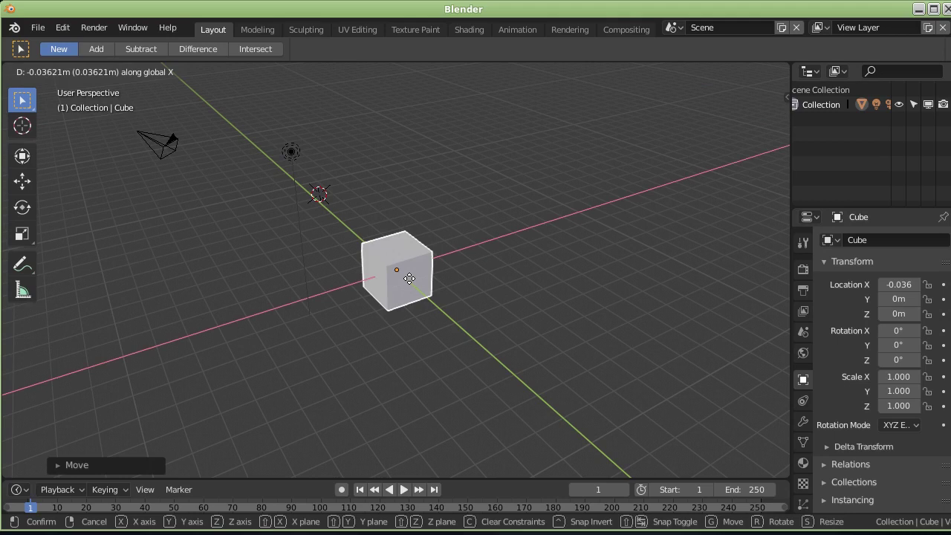
{"action": "type", "text": "-10m"}
{"action": "key", "text": "Return"}
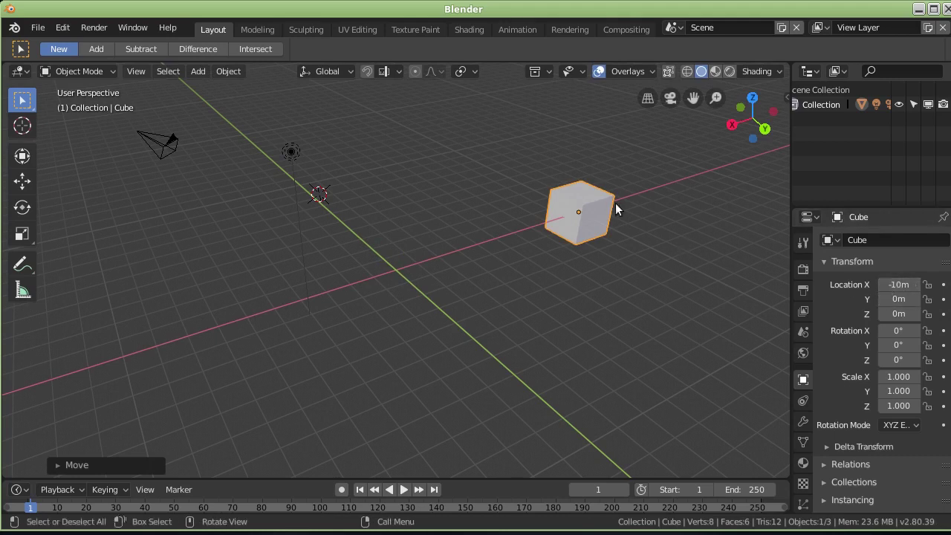
{"action": "key", "text": "ctrl+z"}
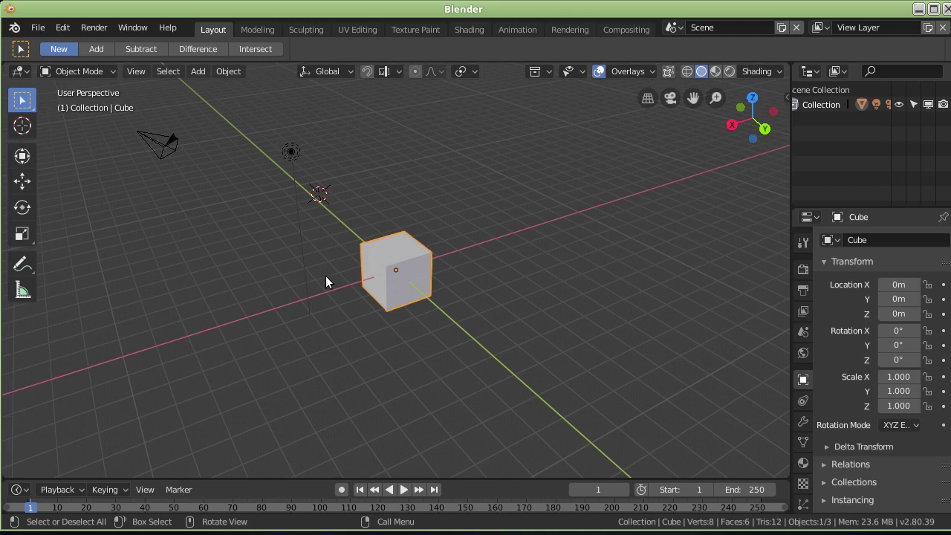
{"action": "key", "text": "r"}
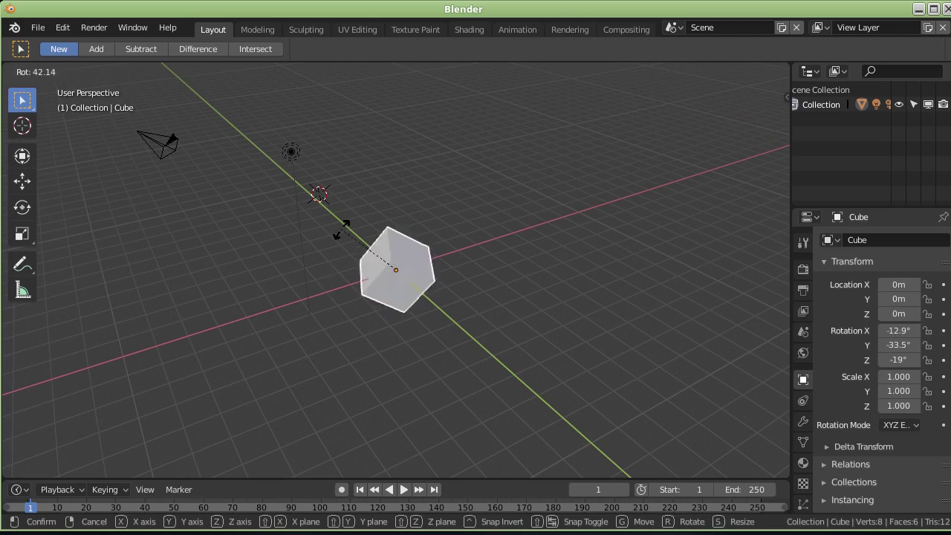
{"action": "key", "text": "z"}
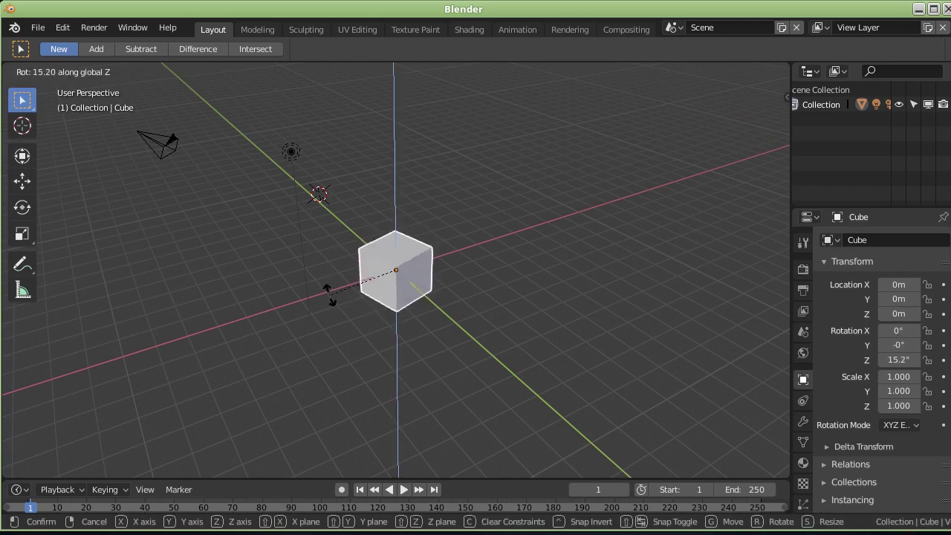
{"action": "type", "text": "45"}
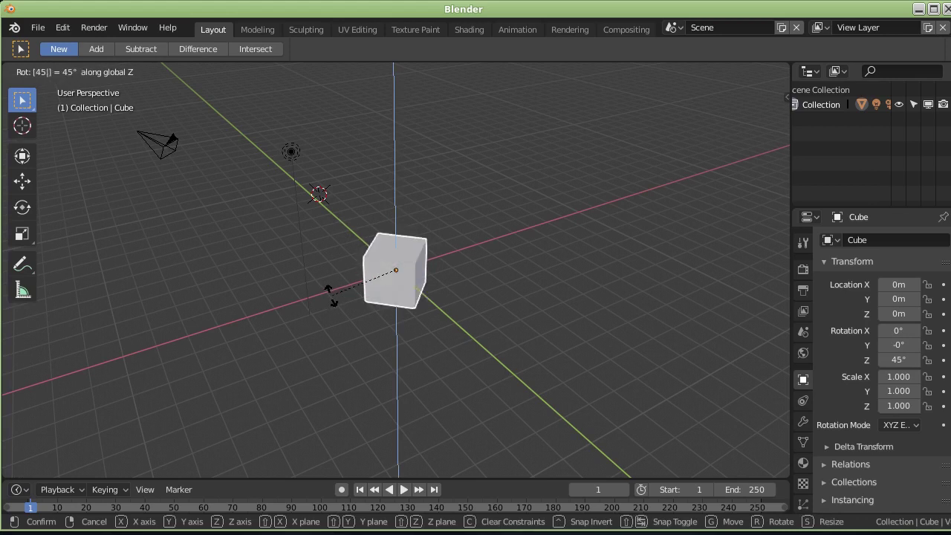
{"action": "key", "text": "Return"}
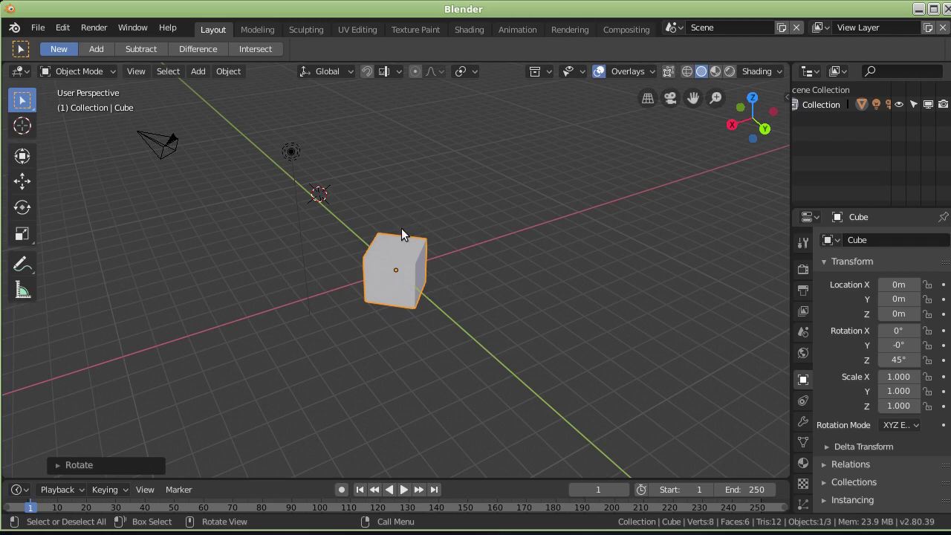
{"action": "key", "text": "ctrl+z"}
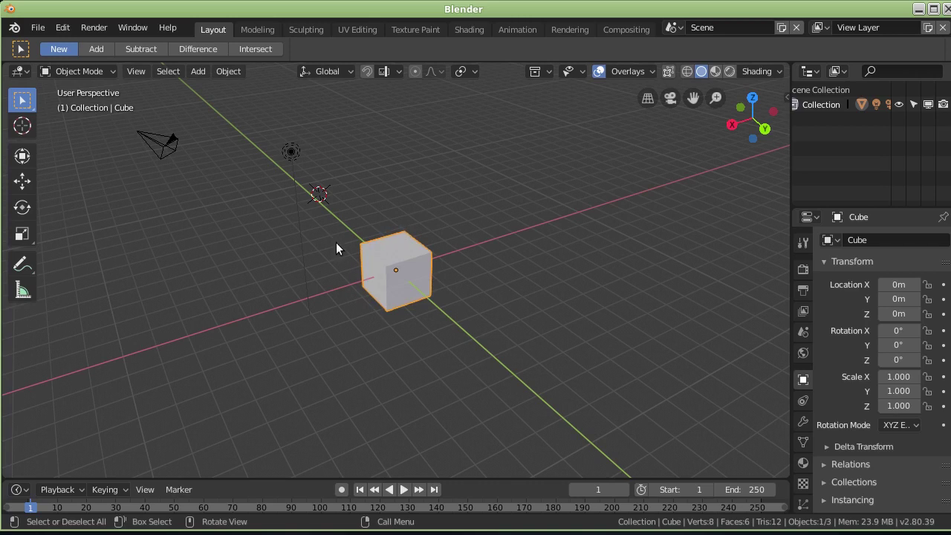
Scale the cube to 4 times its size, then reset its scale to 1.
{"action": "key", "text": "s"}
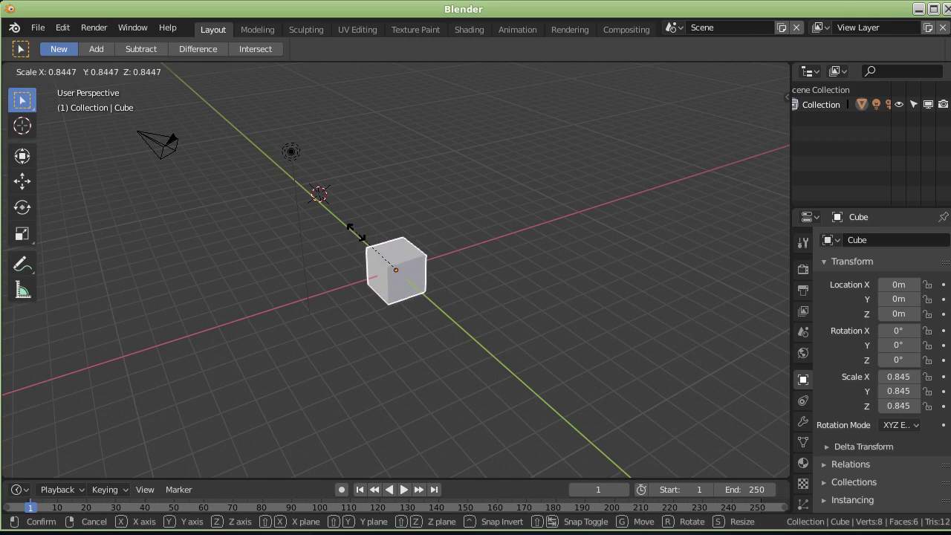
{"action": "key", "text": "4"}
{"action": "key", "text": "Return"}
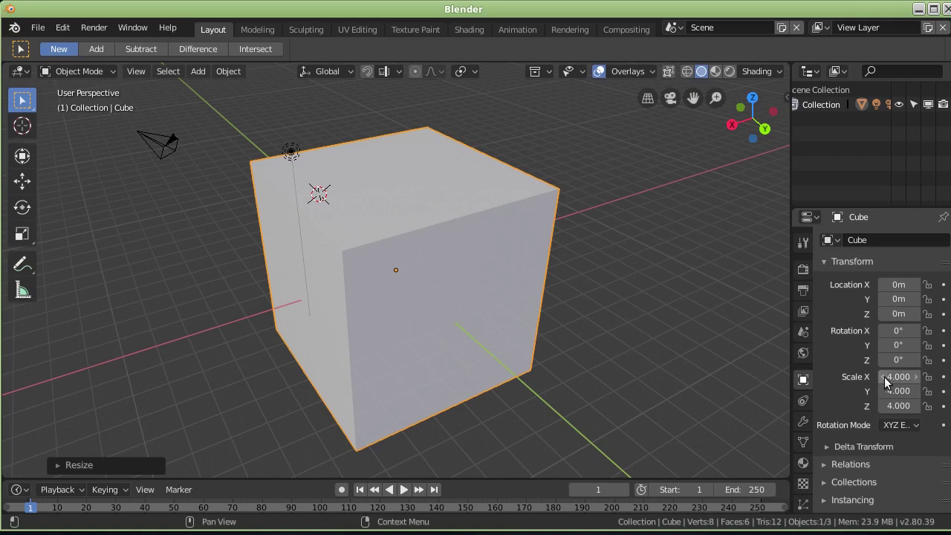
{"action": "key", "text": "alt+s"}
Preview rotations around X and Y, cancelling each so rotation stays 0°.
{"action": "key", "text": "r"}
{"action": "key", "text": "x"}
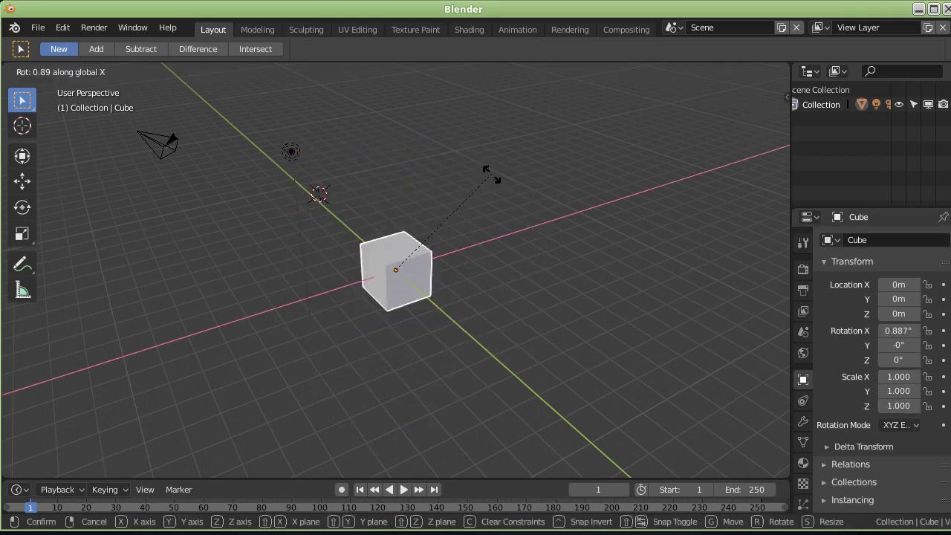
{"action": "key", "text": "Escape"}
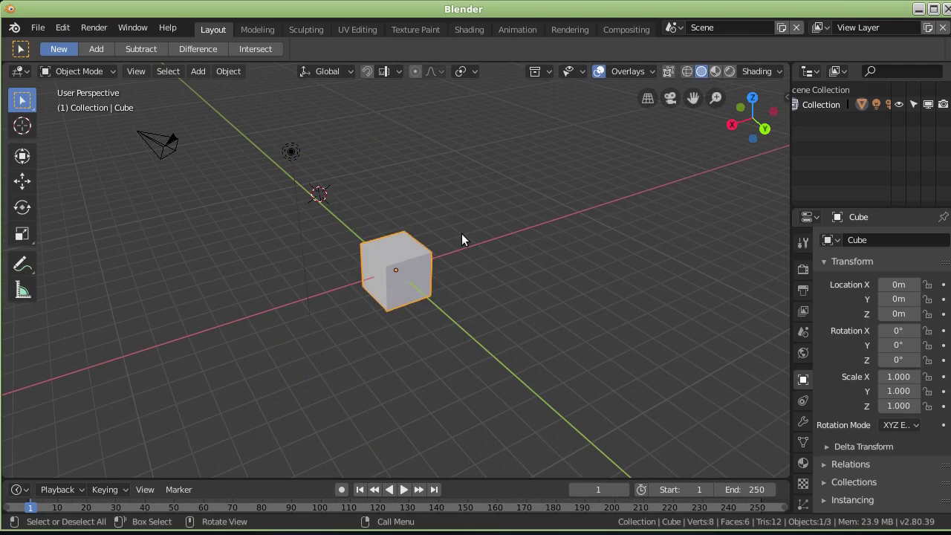
{"action": "key", "text": "r"}
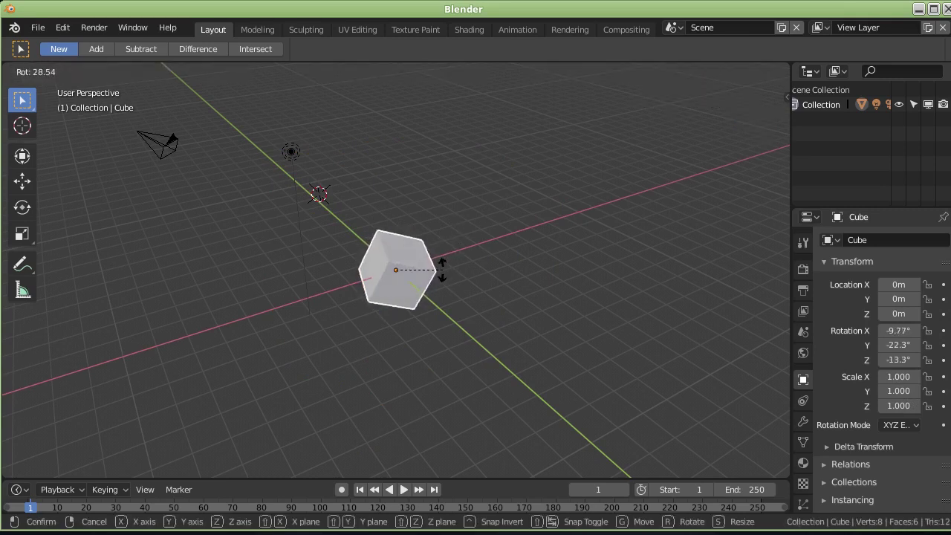
{"action": "key", "text": "y"}
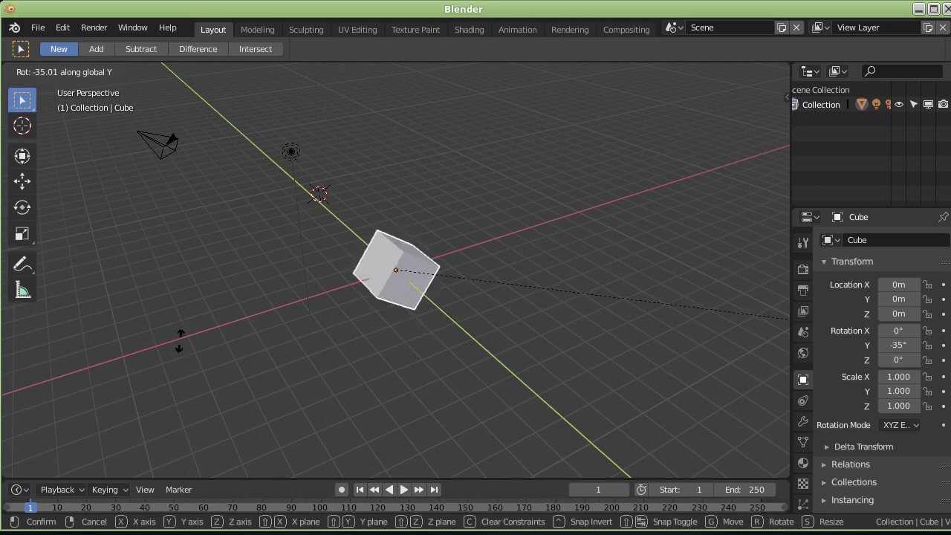
{"action": "key", "text": "Escape"}
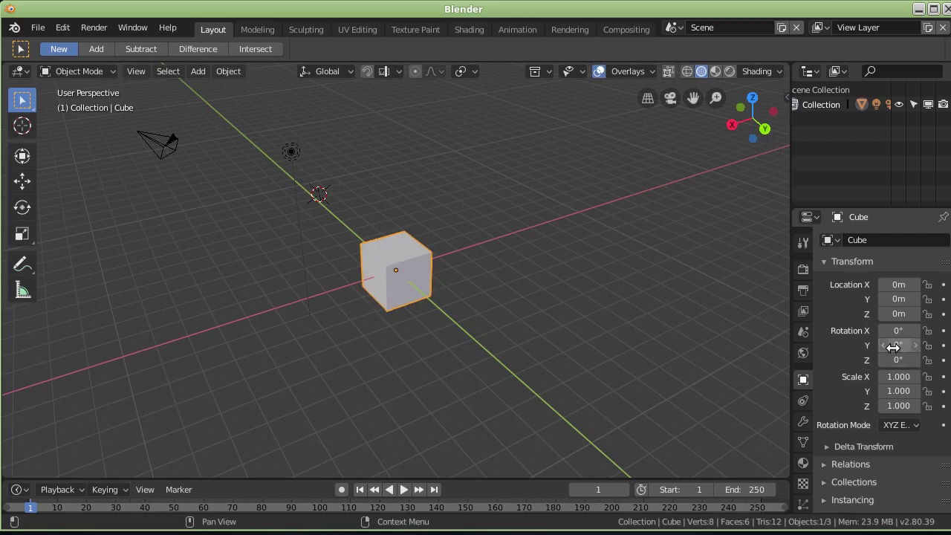
{"action": "key", "text": "r"}
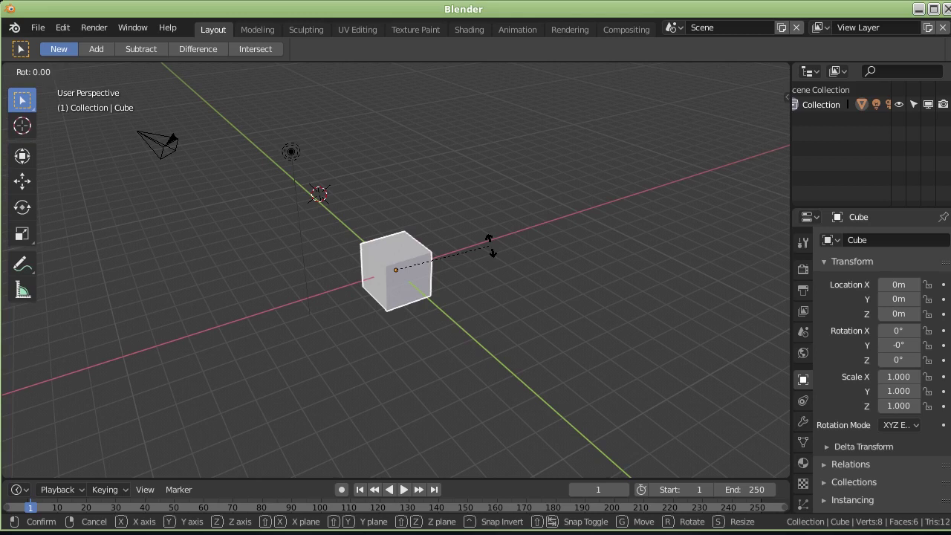
{"action": "key", "text": "y"}
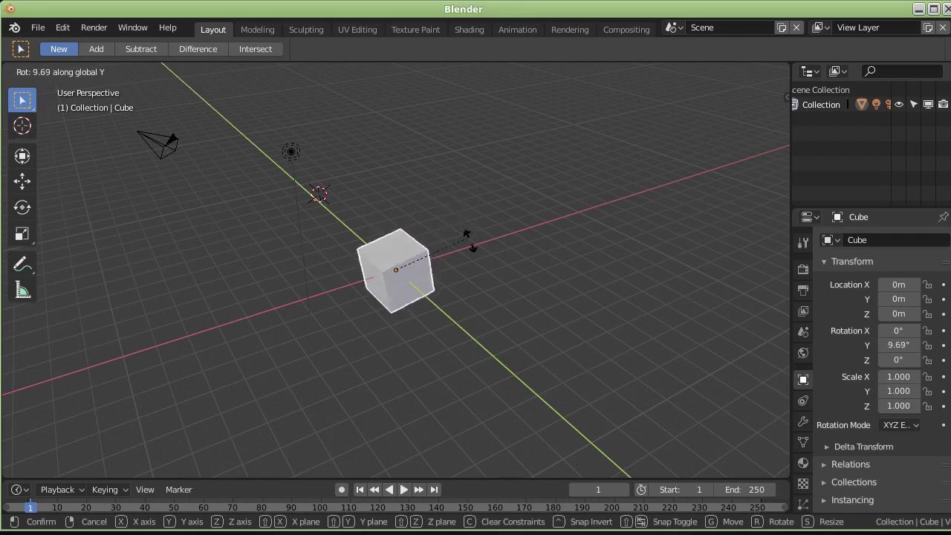
{"action": "key", "text": "Escape"}
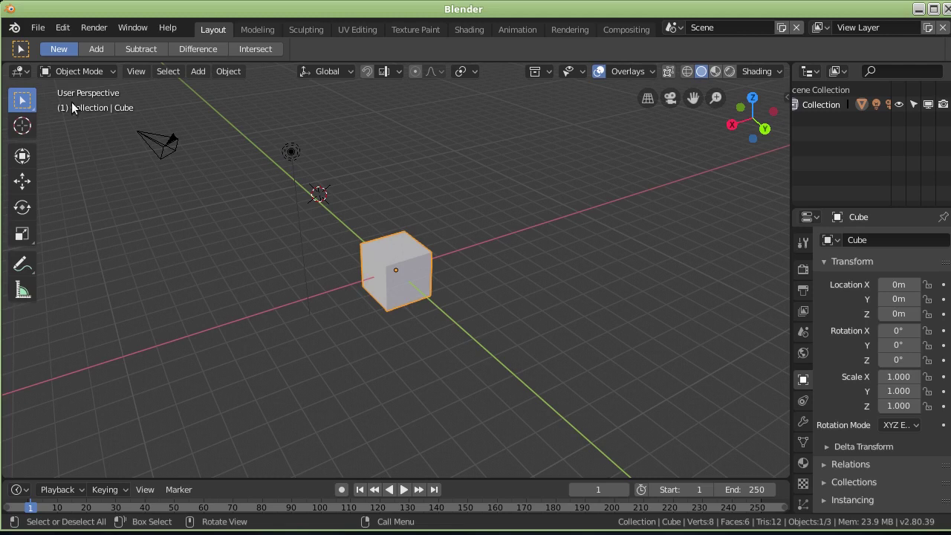
Switch the cube into Edit Mode from the mode list, toggling Object/Edit Mode with Tab.
{"action": "left_click", "coordinate": [101, 73]}
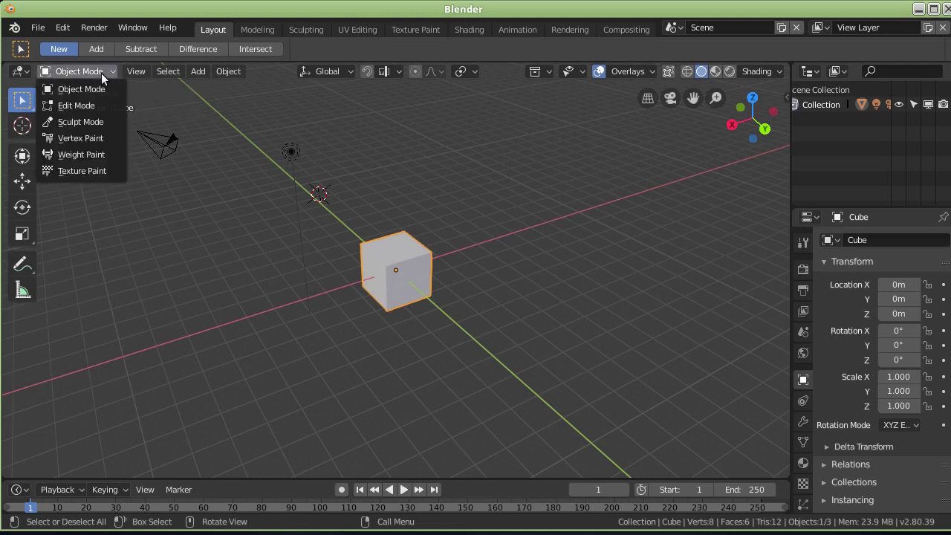
{"action": "left_click", "coordinate": [86, 108]}
{"action": "key", "text": "Tab"}
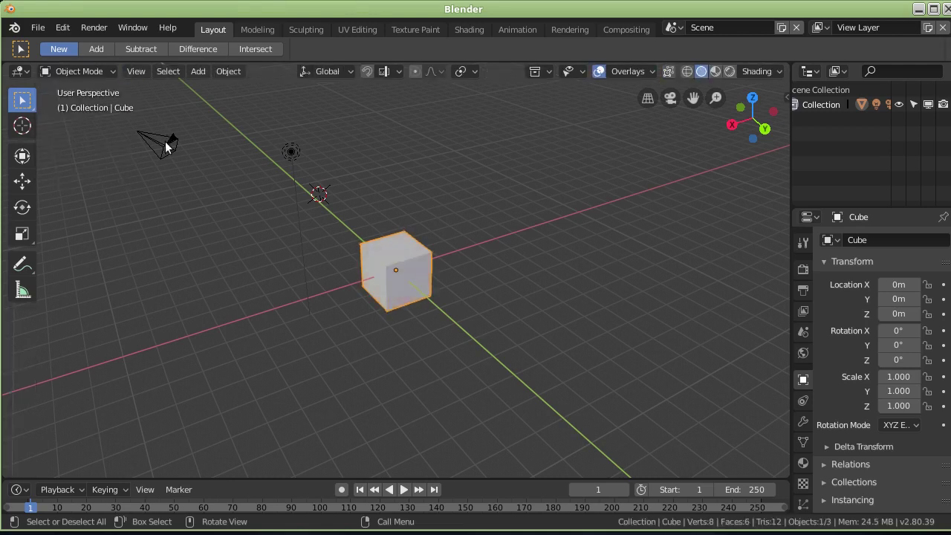
{"action": "key", "text": "Tab"}
{"action": "key", "text": "Tab"}
{"action": "key", "text": "Tab"}
{"action": "key", "text": "Tab"}
{"action": "key", "text": "Tab"}
{"action": "key", "text": "Tab"}
{"action": "key", "text": "Tab"}
{"action": "key", "text": "Tab"}
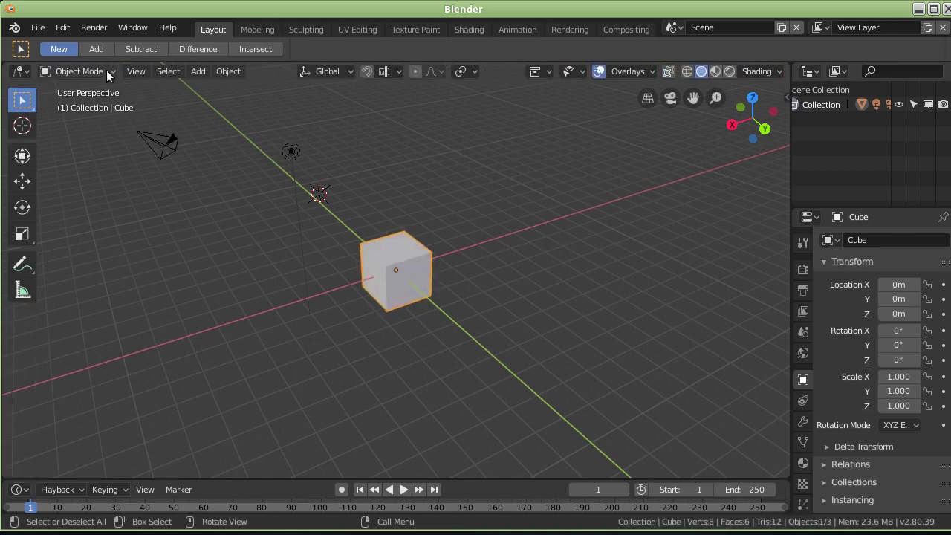
{"action": "left_click", "coordinate": [106, 70]}
{"action": "left_click", "coordinate": [91, 105]}
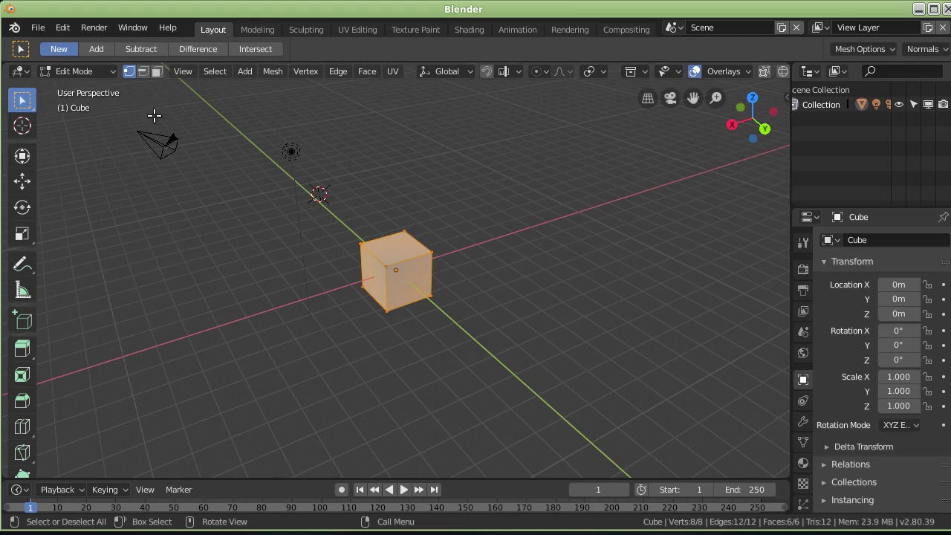
Orbit around the cube, pick four corner vertices one by one, then switch to Edge select.
{"action": "scroll", "coordinate": [346, 306], "scroll_direction": "up", "scroll_amount": 2}
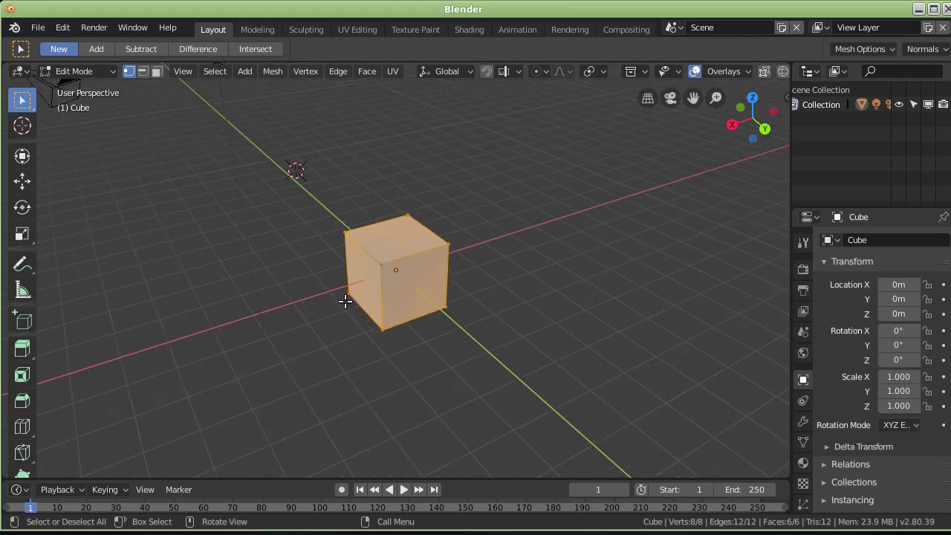
{"action": "middle_click_drag", "start_coordinate": [345, 300], "coordinate": [545, 290]}
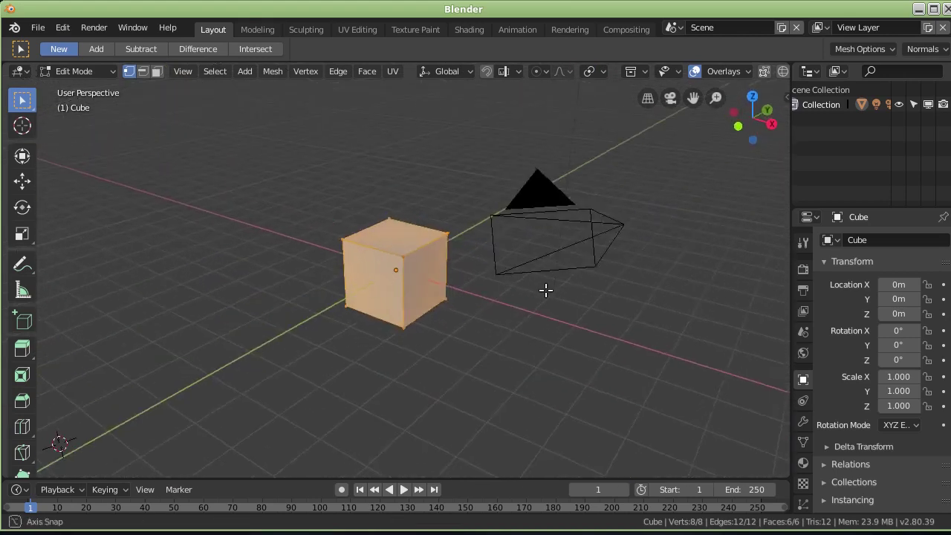
{"action": "middle_click_drag", "start_coordinate": [545, 291], "coordinate": [428, 304]}
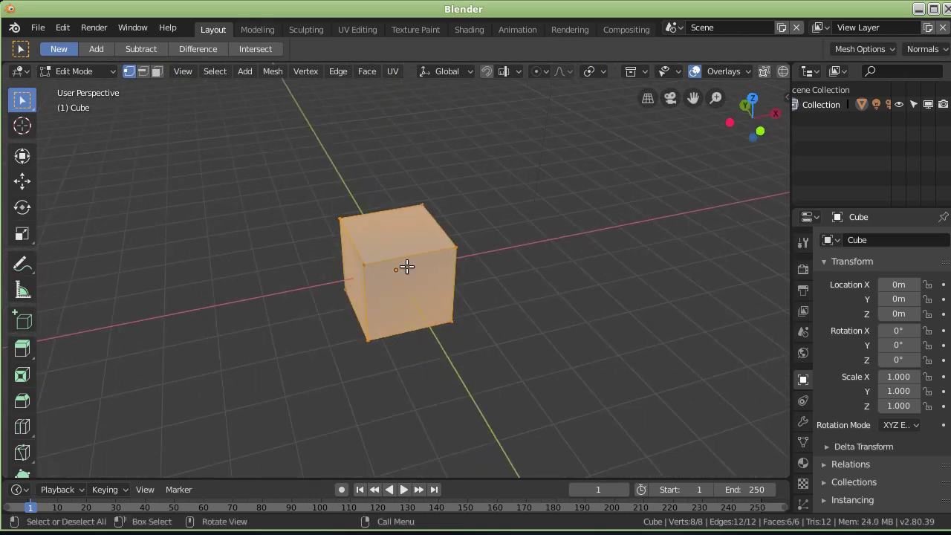
{"action": "left_click", "coordinate": [364, 265]}
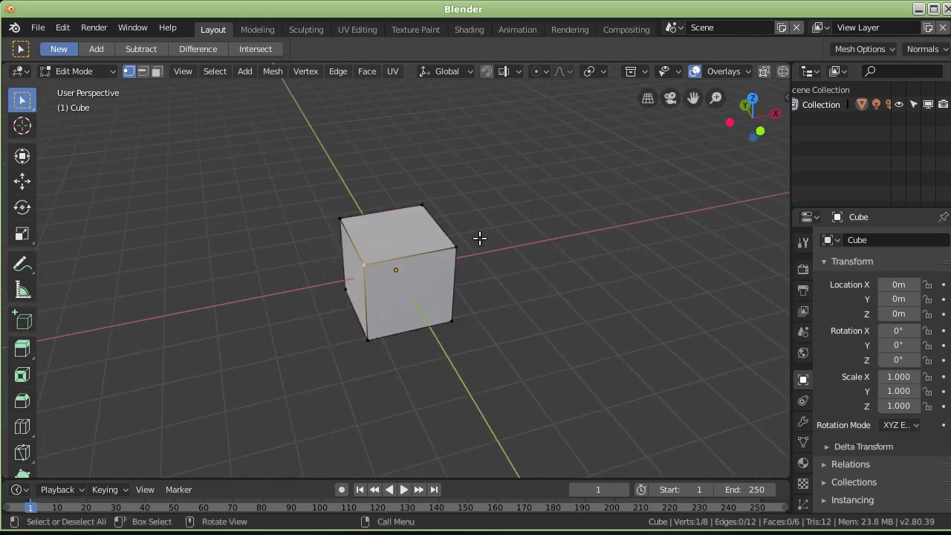
{"action": "left_click", "coordinate": [455, 246]}
{"action": "left_click", "coordinate": [422, 204]}
{"action": "left_click", "coordinate": [340, 220]}
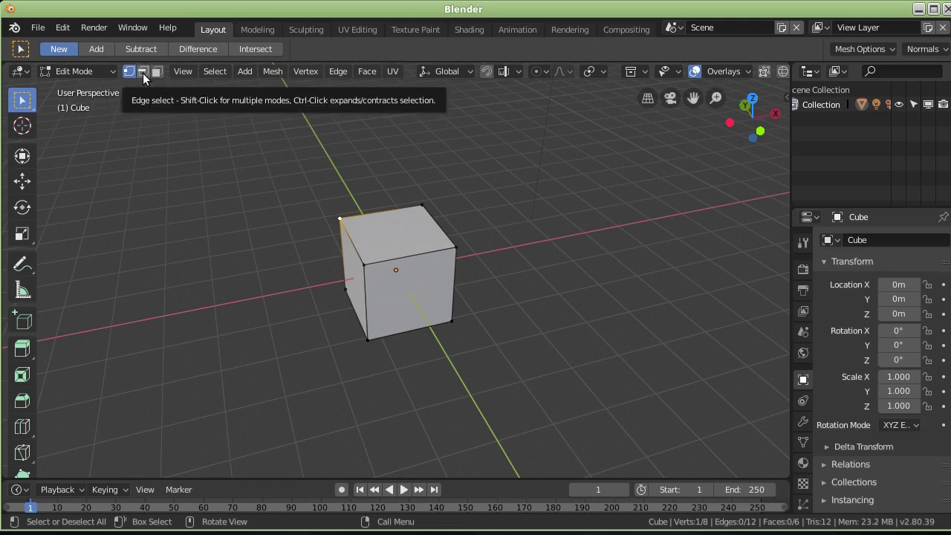
{"action": "left_click", "coordinate": [142, 73]}
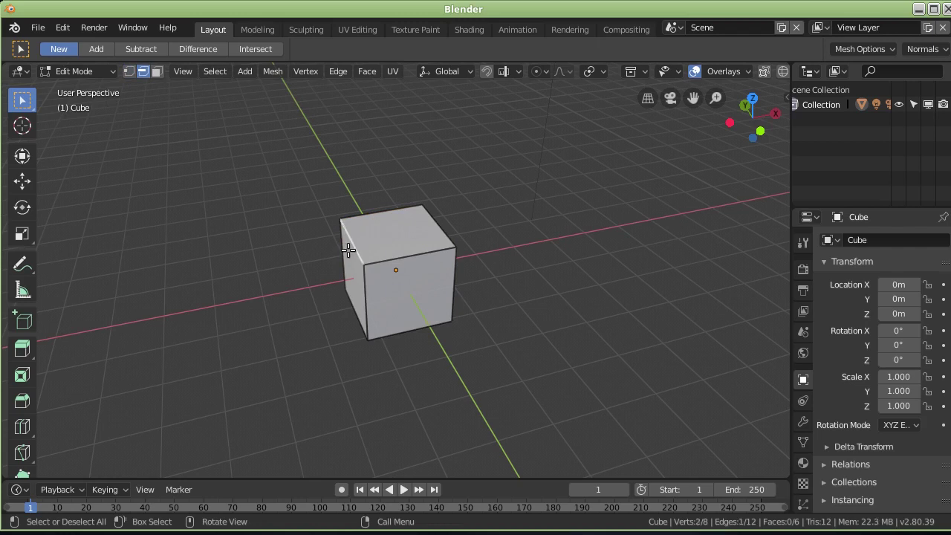
Pick the cube's top front, left vertical and right front edges in turn.
{"action": "left_click", "coordinate": [394, 259]}
{"action": "left_click", "coordinate": [362, 290]}
{"action": "left_click", "coordinate": [454, 283]}
{"action": "left_click", "coordinate": [420, 254]}
{"action": "mouse_move", "coordinate": [278, 240]}
{"action": "middle_mouse_down"}
{"action": "mouse_move", "coordinate": [312, 245]}
{"action": "mouse_move", "coordinate": [367, 174]}
{"action": "mouse_move", "coordinate": [286, 295]}
{"action": "mouse_move", "coordinate": [170, 252]}
{"action": "middle_mouse_up"}
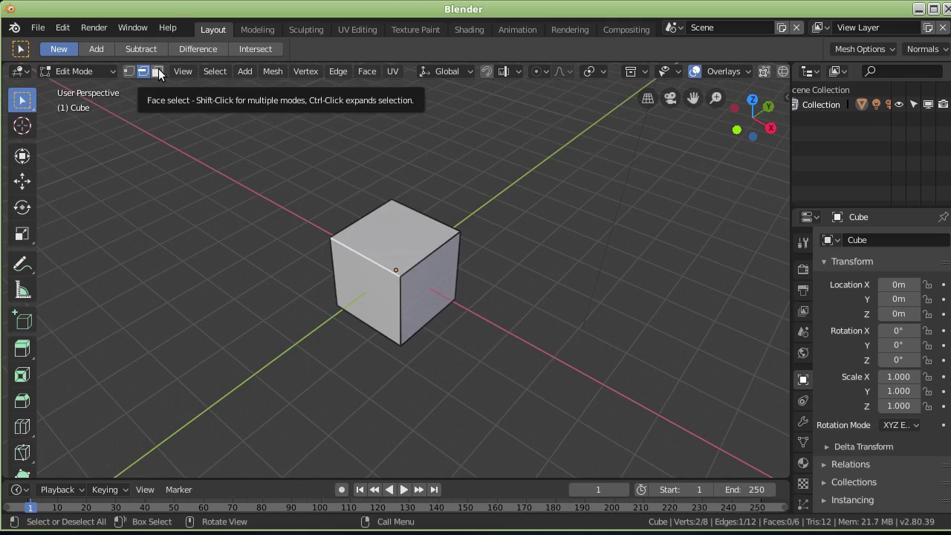
Select the top face in Face select, then only the left corner vertex in Vertex select.
{"action": "left_click", "coordinate": [158, 69]}
{"action": "left_click", "coordinate": [373, 232]}
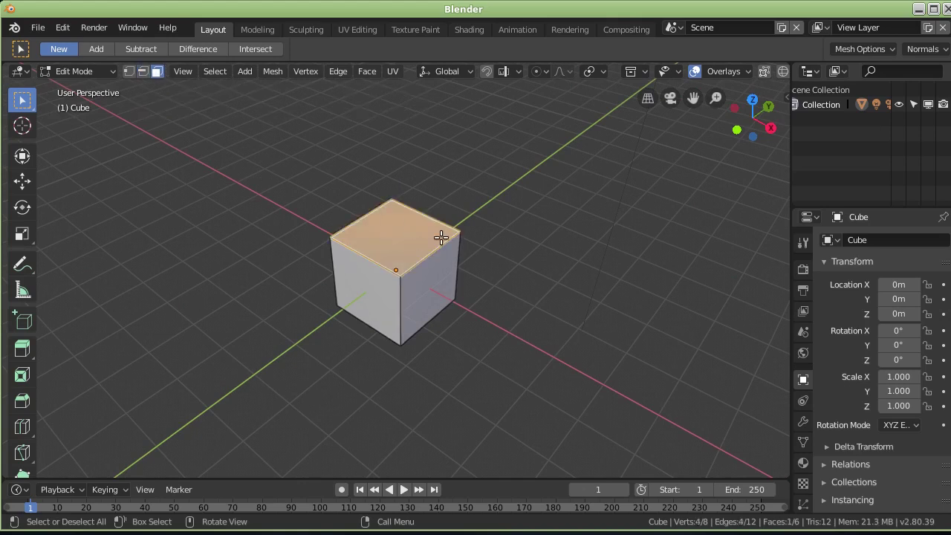
{"action": "mouse_move", "coordinate": [361, 264]}
{"action": "middle_mouse_down"}
{"action": "mouse_move", "coordinate": [329, 293]}
{"action": "mouse_move", "coordinate": [507, 297]}
{"action": "mouse_move", "coordinate": [378, 248]}
{"action": "middle_mouse_up"}
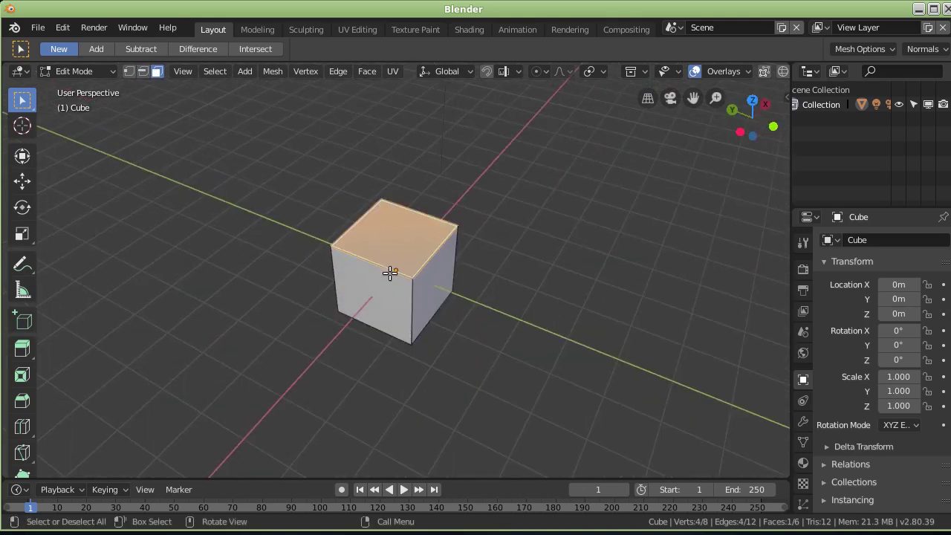
{"action": "left_click", "coordinate": [128, 72]}
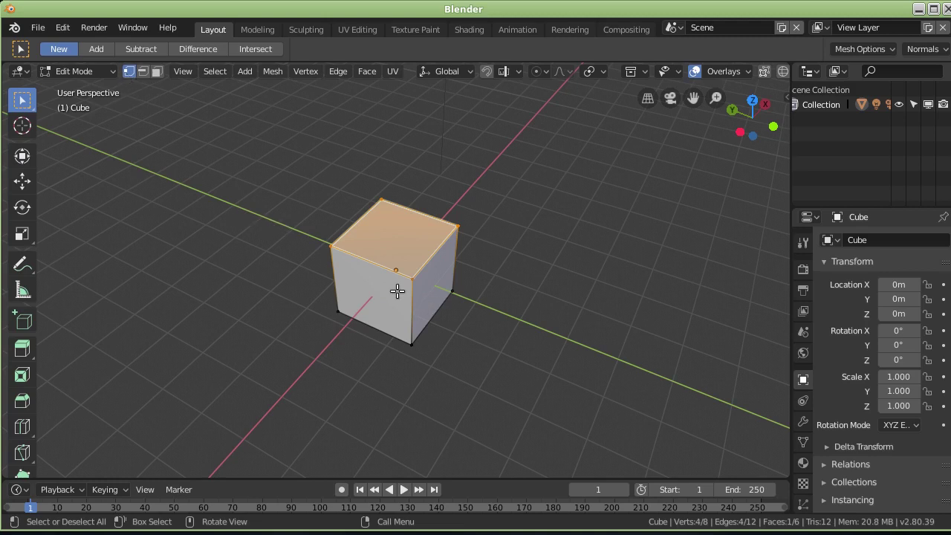
{"action": "left_click", "coordinate": [331, 245]}
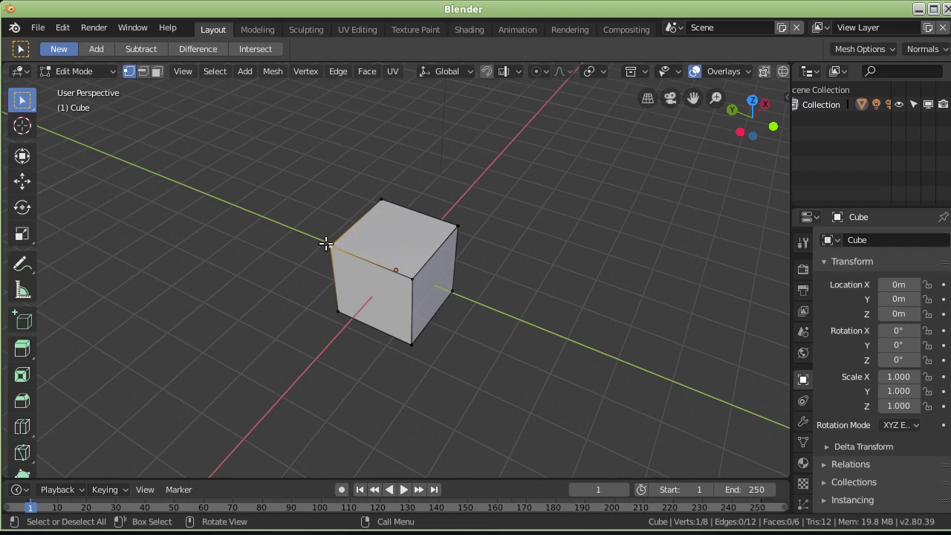
Pull the corner vertex out along Y with the Move gizmo, then undo it.
{"action": "left_click", "coordinate": [26, 185]}
{"action": "left_click_drag", "start_coordinate": [329, 244], "coordinate": [218, 200]}
{"action": "mouse_move", "coordinate": [293, 329]}
{"action": "middle_mouse_down"}
{"action": "mouse_move", "coordinate": [369, 326]}
{"action": "mouse_move", "coordinate": [523, 258]}
{"action": "mouse_move", "coordinate": [566, 259]}
{"action": "mouse_move", "coordinate": [592, 293]}
{"action": "mouse_move", "coordinate": [622, 308]}
{"action": "mouse_move", "coordinate": [599, 334]}
{"action": "mouse_move", "coordinate": [643, 297]}
{"action": "mouse_move", "coordinate": [664, 310]}
{"action": "mouse_move", "coordinate": [260, 331]}
{"action": "middle_mouse_up"}
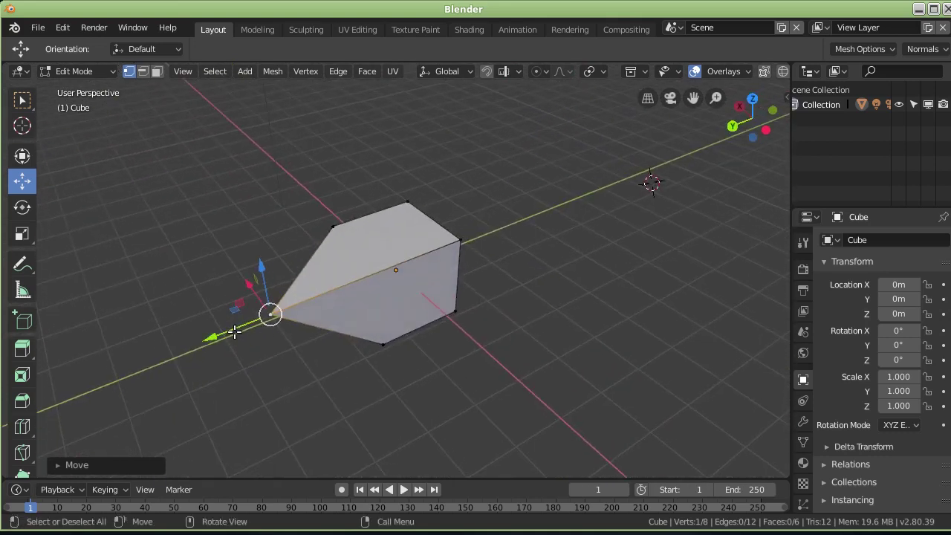
{"action": "key", "text": "ctrl+z"}
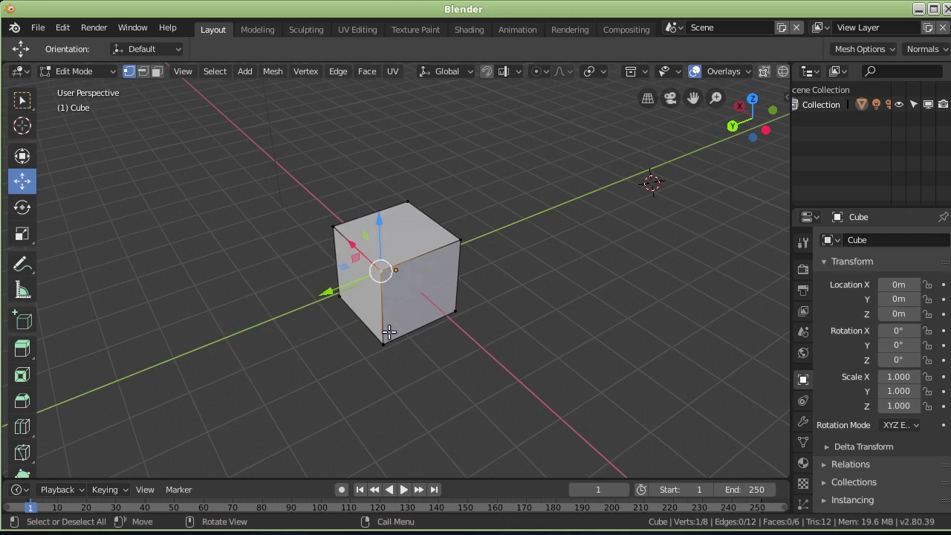
Raise the vertex 3 m along Z, inspect the spike, then undo the move.
{"action": "key", "text": "g"}
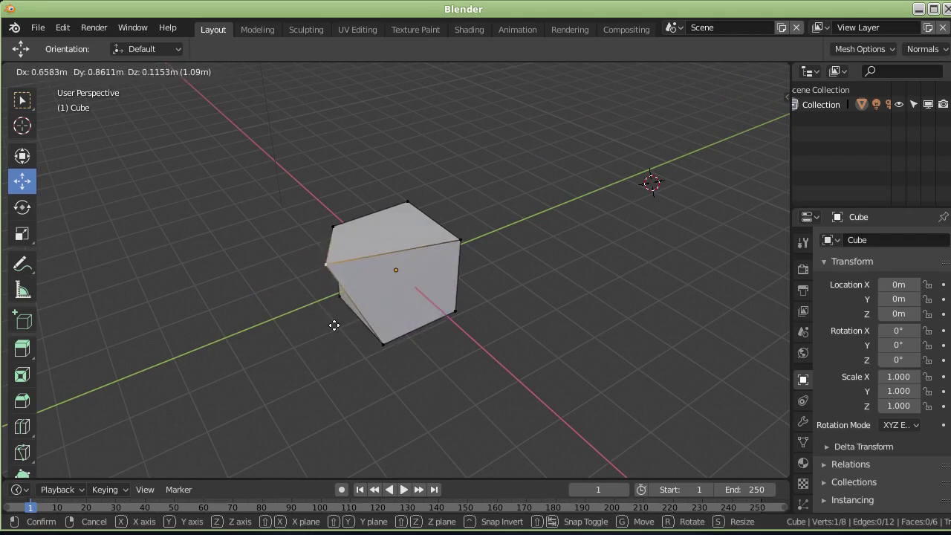
{"action": "key", "text": "z"}
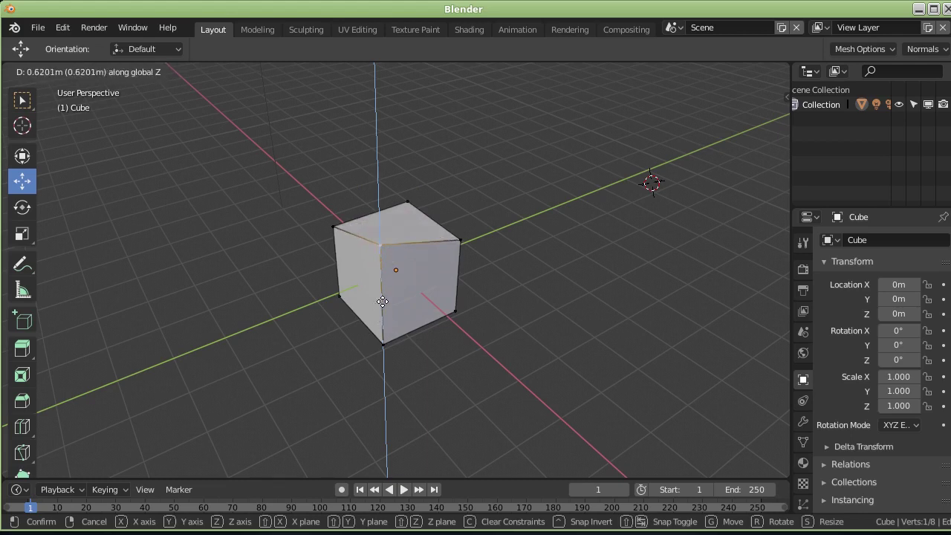
{"action": "type", "text": "3"}
{"action": "key", "text": "Return"}
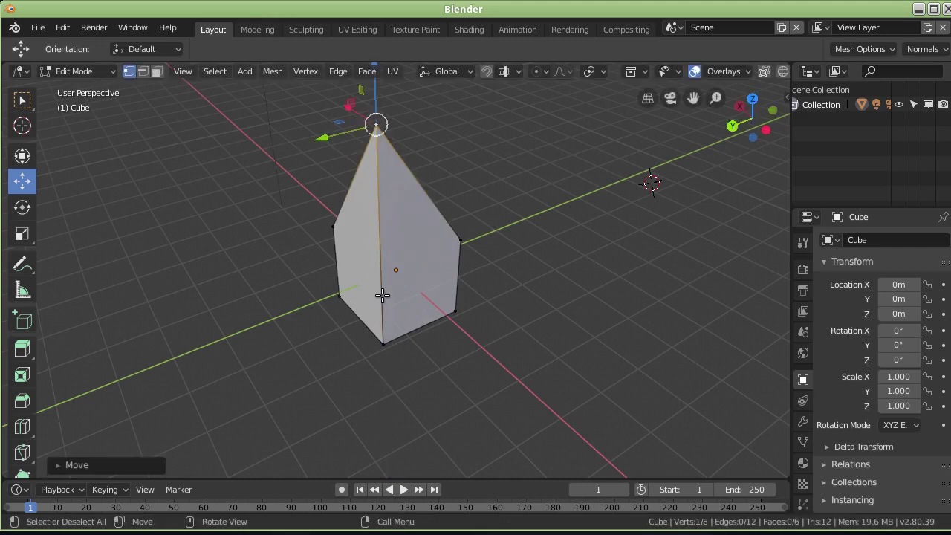
{"action": "mouse_move", "coordinate": [490, 258]}
{"action": "middle_mouse_down"}
{"action": "mouse_move", "coordinate": [501, 246]}
{"action": "mouse_move", "coordinate": [418, 248]}
{"action": "mouse_move", "coordinate": [298, 196]}
{"action": "middle_mouse_up"}
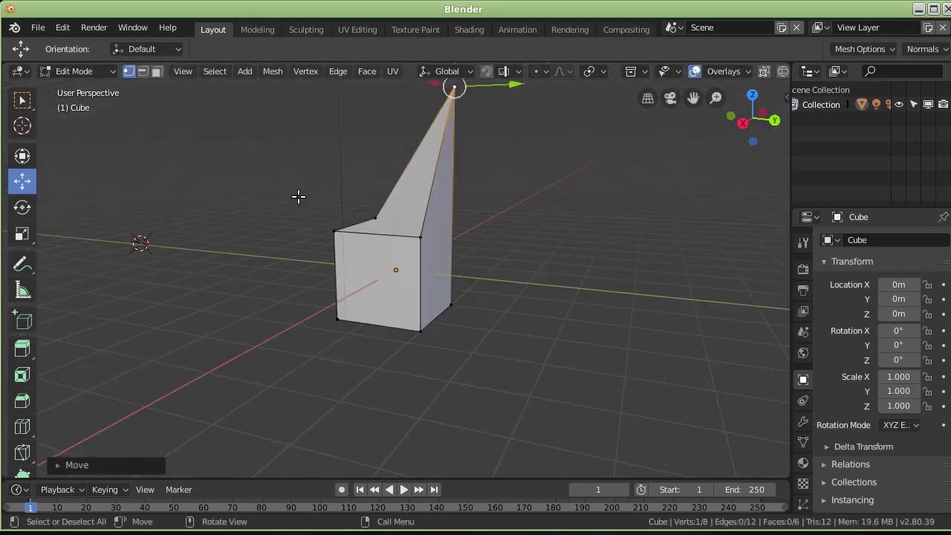
{"action": "key", "text": "ctrl"}
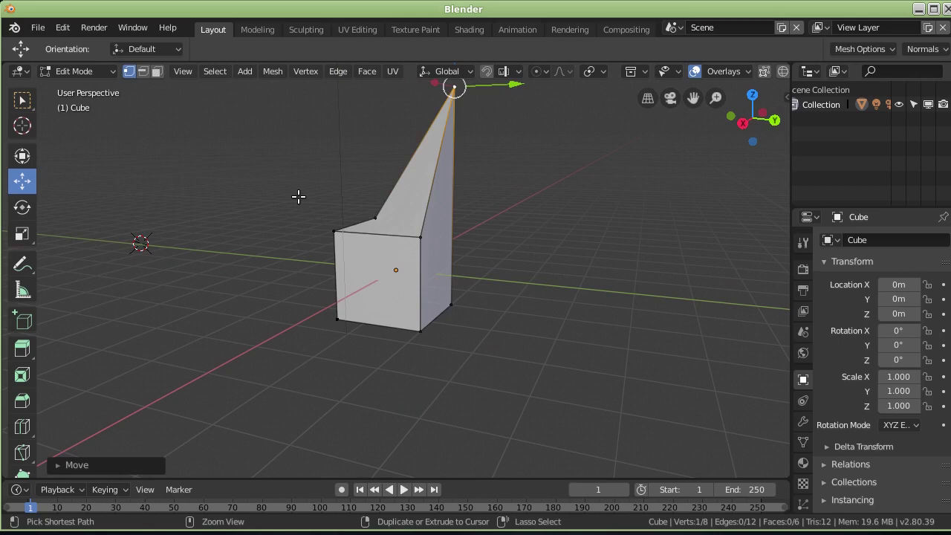
{"action": "key", "text": "ctrl+z"}
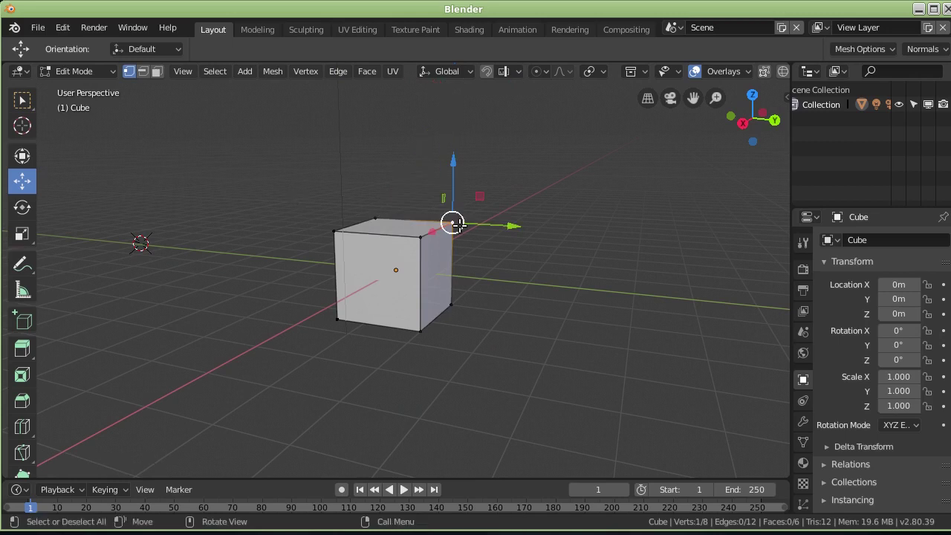
Shift-select the four top corner vertices of the cube to select its top face.
{"action": "middle_click_drag", "start_coordinate": [479, 262], "coordinate": [444, 299]}
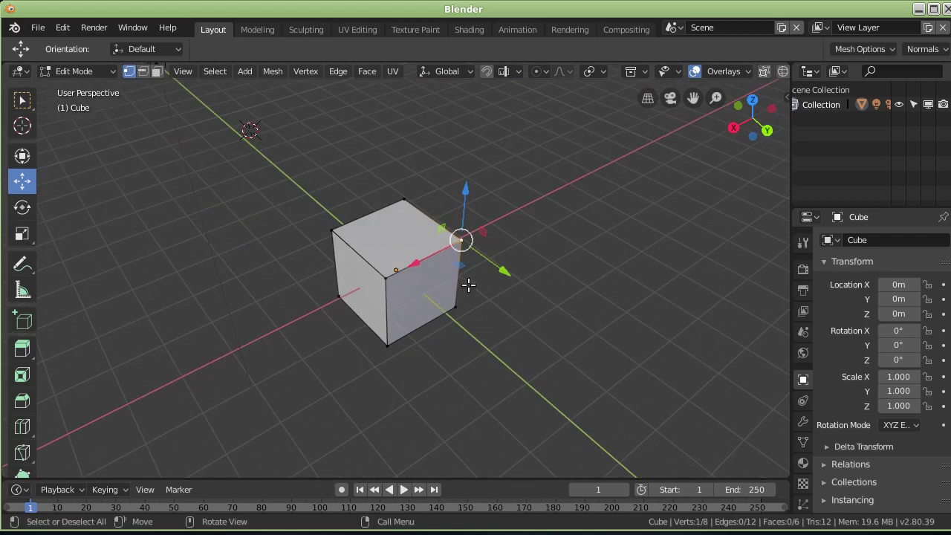
{"action": "middle_click_drag", "start_coordinate": [540, 264], "coordinate": [575, 251]}
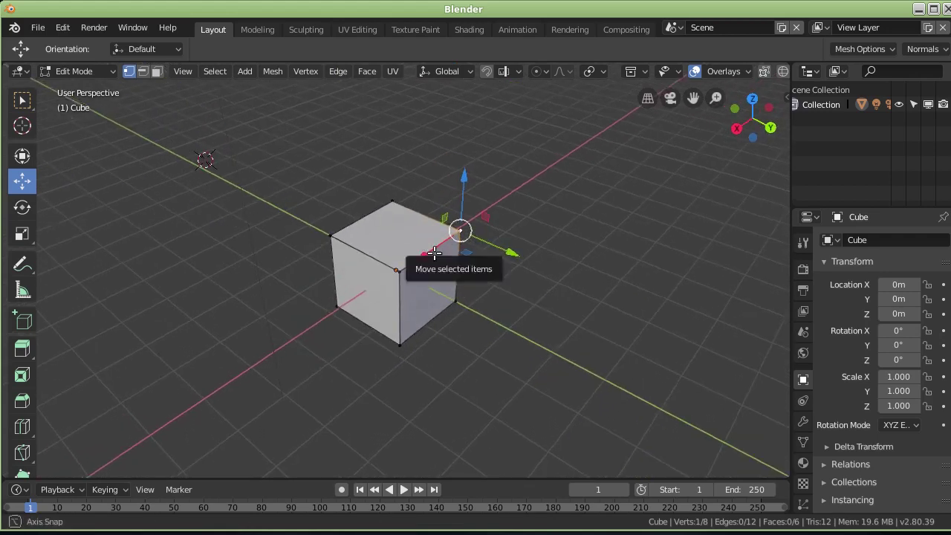
{"action": "middle_click_drag", "start_coordinate": [453, 223], "coordinate": [535, 293]}
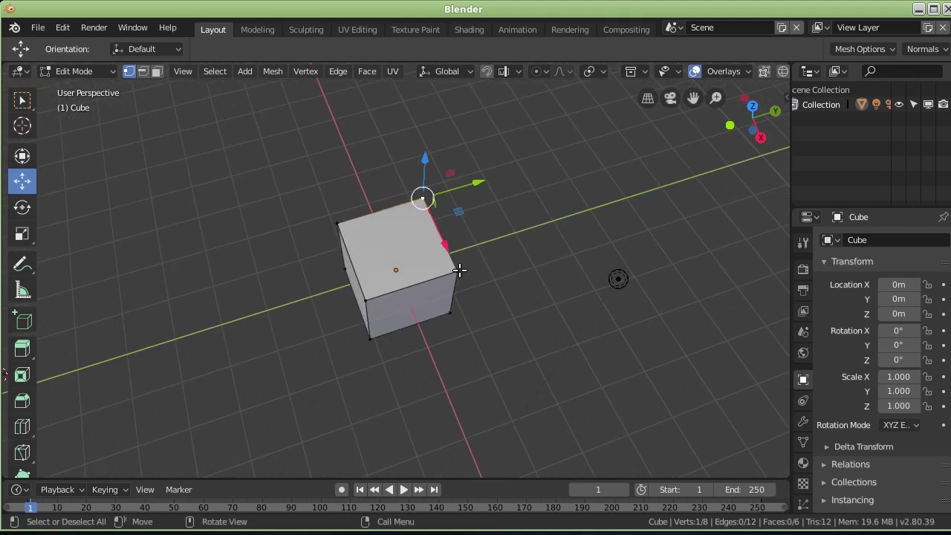
{"action": "middle_click_drag", "start_coordinate": [468, 283], "coordinate": [391, 284]}
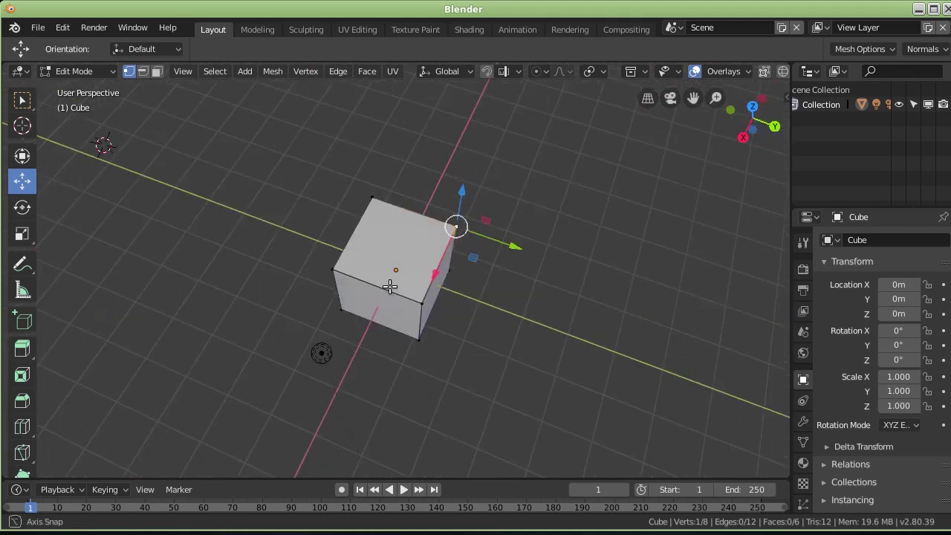
{"action": "key", "text": "shift"}
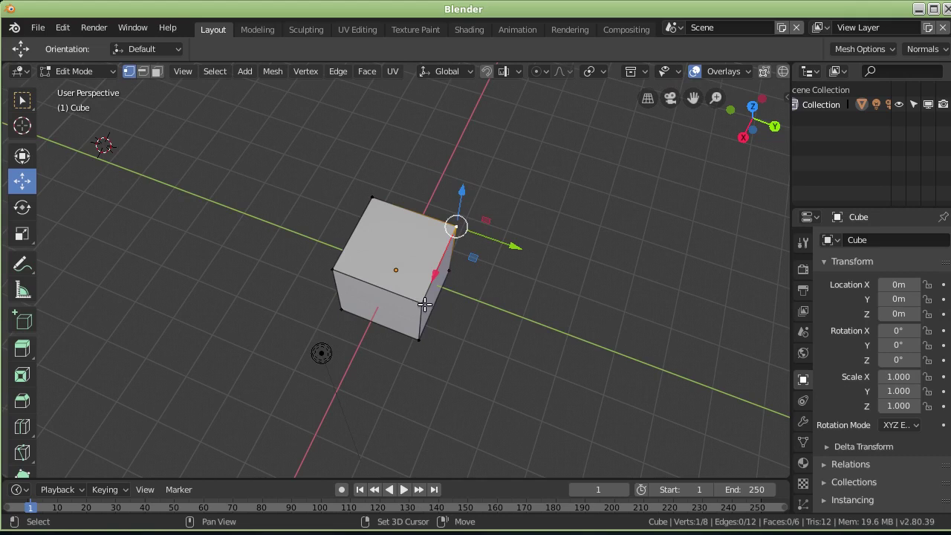
{"action": "left_click", "coordinate": [424, 304], "text": "shift"}
{"action": "left_click", "coordinate": [334, 269], "text": "shift"}
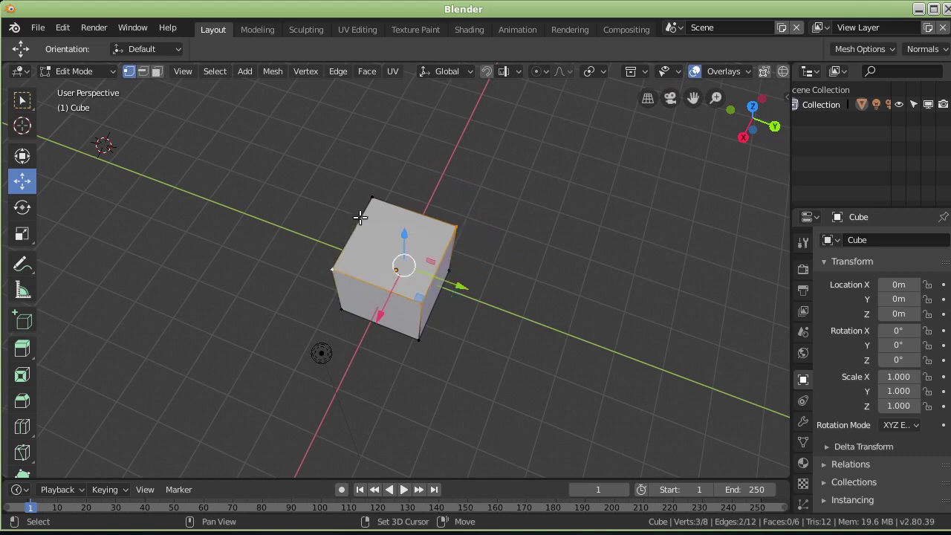
{"action": "left_click", "coordinate": [373, 196], "text": "shift"}
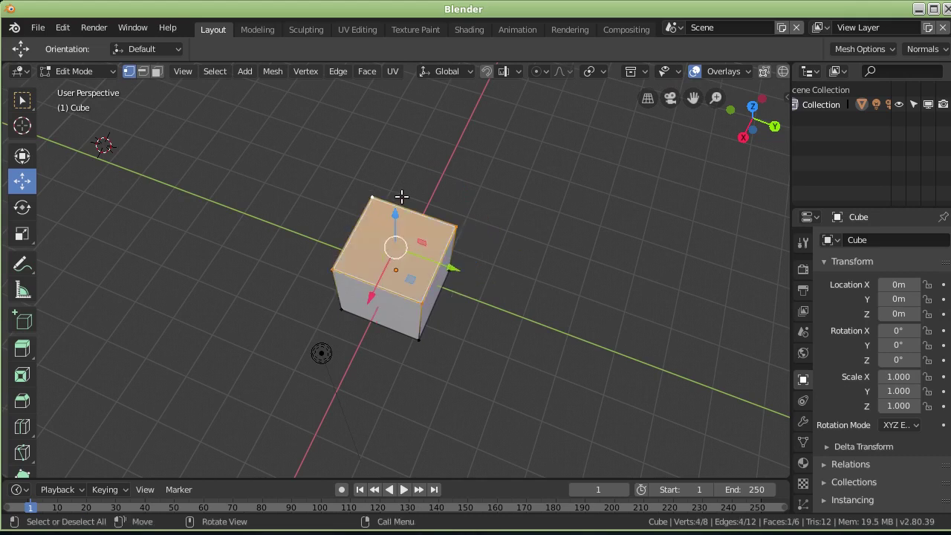
Nudge the top face up along Z and extrude it upward about 1.15 m.
{"action": "mouse_move", "coordinate": [325, 258]}
{"action": "middle_mouse_down"}
{"action": "mouse_move", "coordinate": [435, 255]}
{"action": "mouse_move", "coordinate": [509, 223]}
{"action": "mouse_move", "coordinate": [479, 211]}
{"action": "middle_mouse_up"}
{"action": "mouse_move", "coordinate": [395, 168]}
{"action": "left_mouse_down"}
{"action": "mouse_move", "coordinate": [393, 130]}
{"action": "mouse_move", "coordinate": [396, 180]}
{"action": "left_mouse_up"}
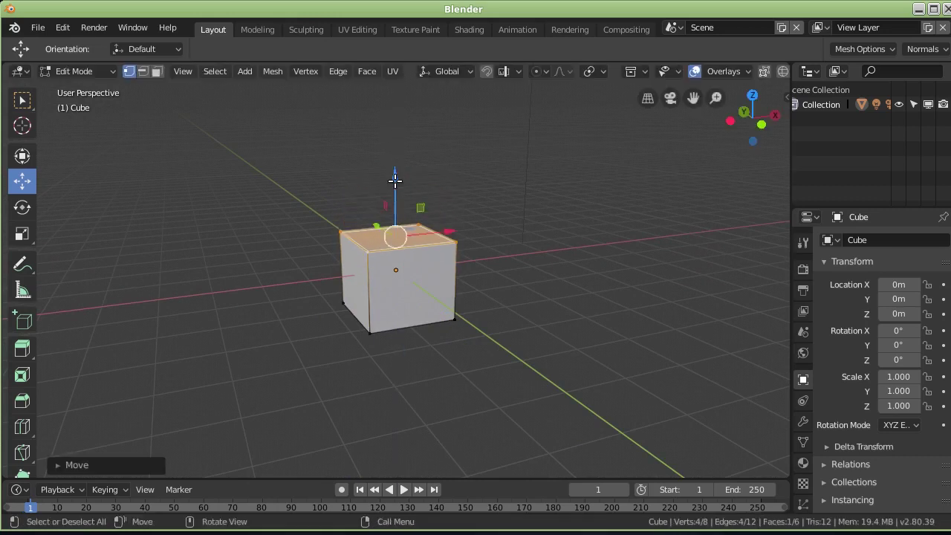
{"action": "mouse_move", "coordinate": [525, 216]}
{"action": "middle_mouse_down"}
{"action": "mouse_move", "coordinate": [503, 278]}
{"action": "mouse_move", "coordinate": [522, 289]}
{"action": "mouse_move", "coordinate": [541, 243]}
{"action": "middle_mouse_up"}
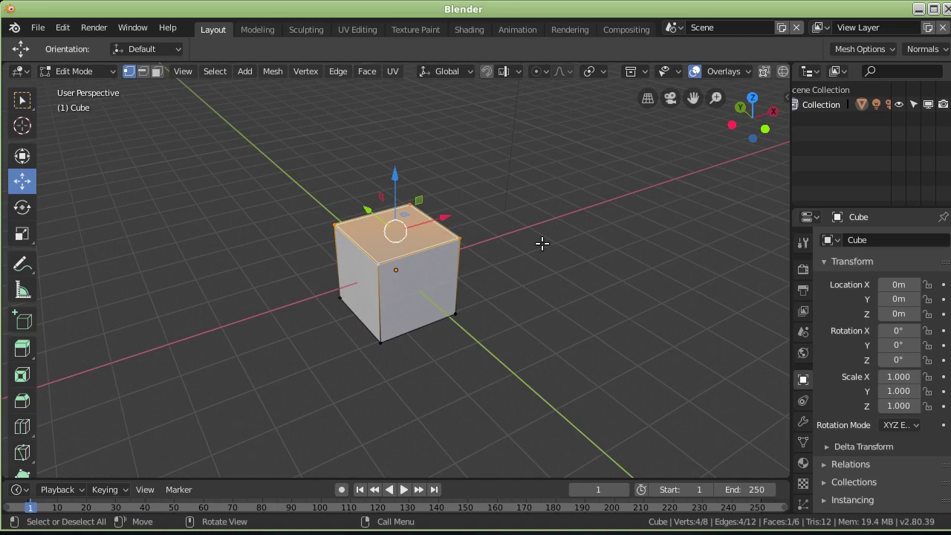
{"action": "key", "text": "e"}
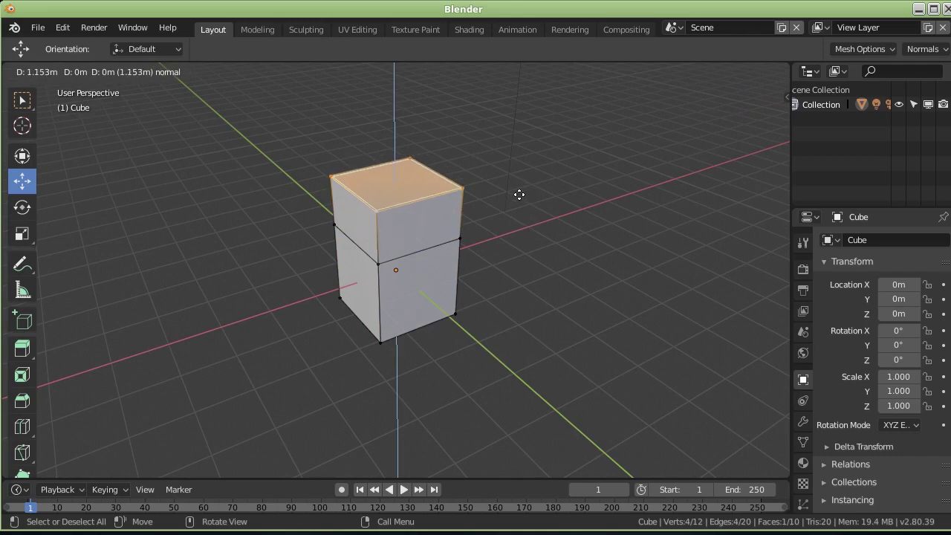
Cancel the extrusion, revert to the plain cube and select its top face.
{"action": "key", "text": "Escape"}
{"action": "key", "text": "w"}
{"action": "left_click", "coordinate": [380, 263]}
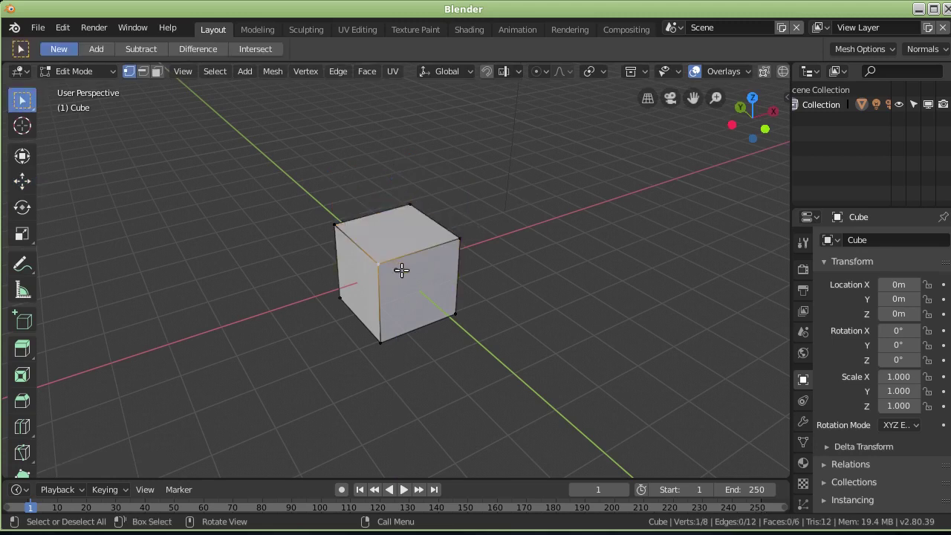
{"action": "left_click", "coordinate": [434, 241]}
{"action": "mouse_move", "coordinate": [402, 250]}
{"action": "middle_mouse_down"}
{"action": "mouse_move", "coordinate": [428, 287]}
{"action": "mouse_move", "coordinate": [588, 334]}
{"action": "mouse_move", "coordinate": [428, 288]}
{"action": "middle_mouse_up"}
{"action": "mouse_move", "coordinate": [425, 210]}
{"action": "middle_mouse_down"}
{"action": "mouse_move", "coordinate": [435, 286]}
{"action": "mouse_move", "coordinate": [240, 163]}
{"action": "mouse_move", "coordinate": [338, 160]}
{"action": "middle_mouse_up"}
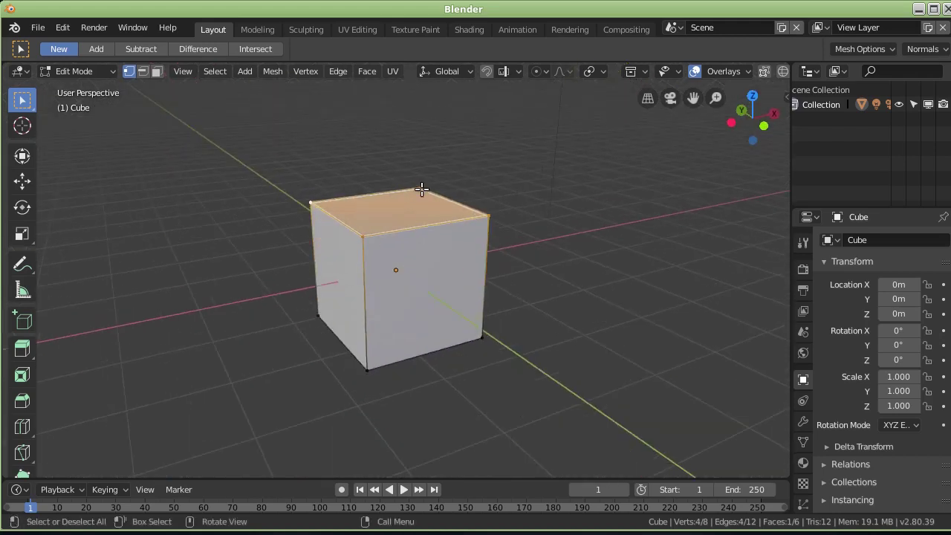
{"action": "middle_click_drag", "start_coordinate": [425, 187], "coordinate": [376, 237]}
{"action": "middle_click_drag", "start_coordinate": [420, 199], "coordinate": [339, 255]}
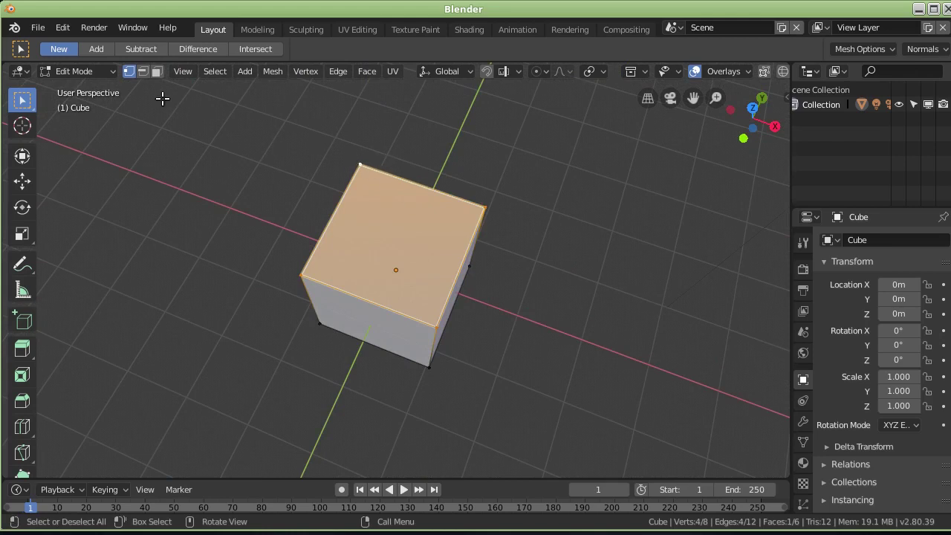
In Face select mode, extrude the top face upward about 1.07 m.
{"action": "left_click", "coordinate": [156, 70]}
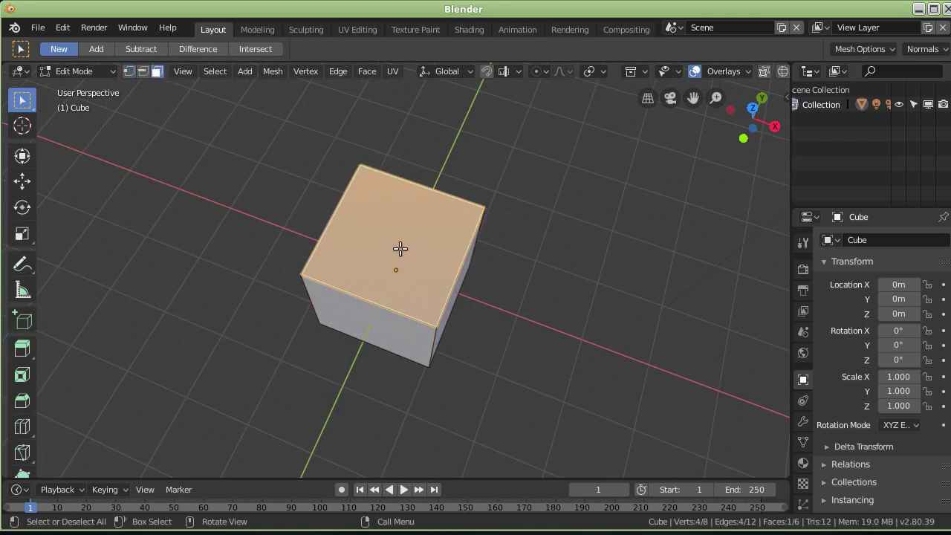
{"action": "mouse_move", "coordinate": [411, 245]}
{"action": "middle_mouse_down"}
{"action": "mouse_move", "coordinate": [439, 201]}
{"action": "mouse_move", "coordinate": [286, 225]}
{"action": "mouse_move", "coordinate": [434, 190]}
{"action": "middle_mouse_up"}
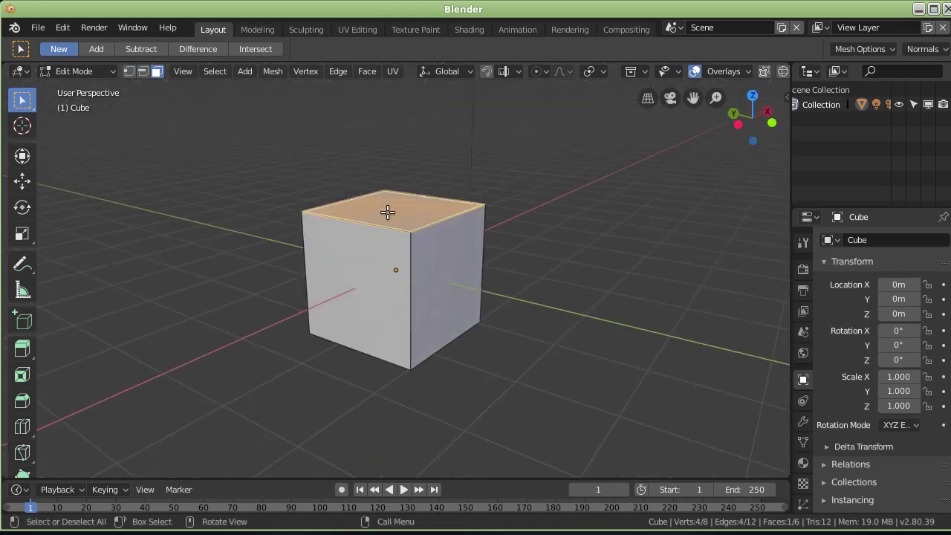
{"action": "left_click", "coordinate": [127, 71]}
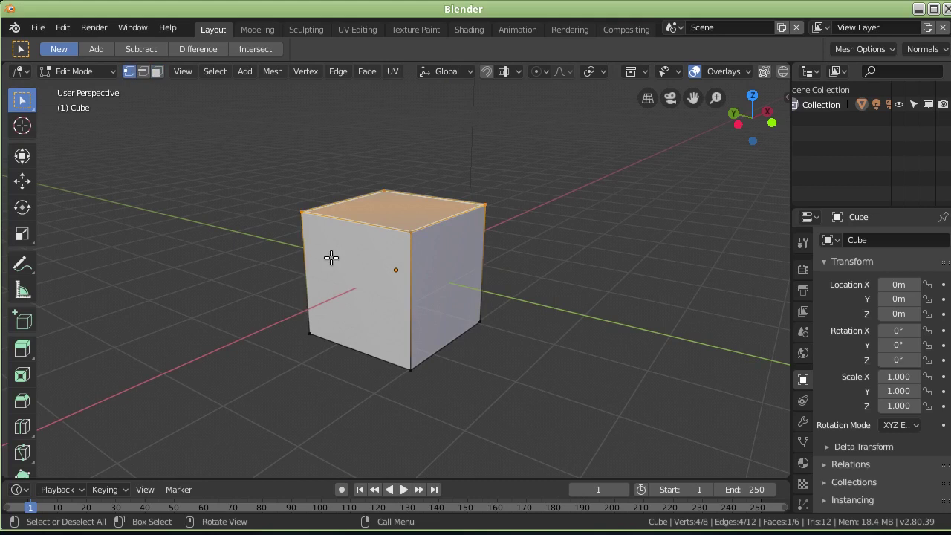
{"action": "left_click", "coordinate": [157, 71]}
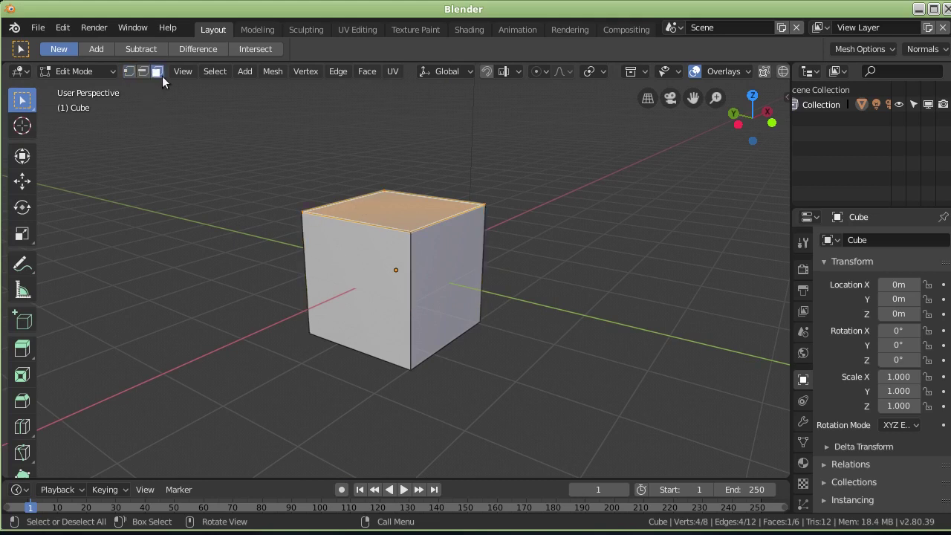
{"action": "key", "text": "e"}
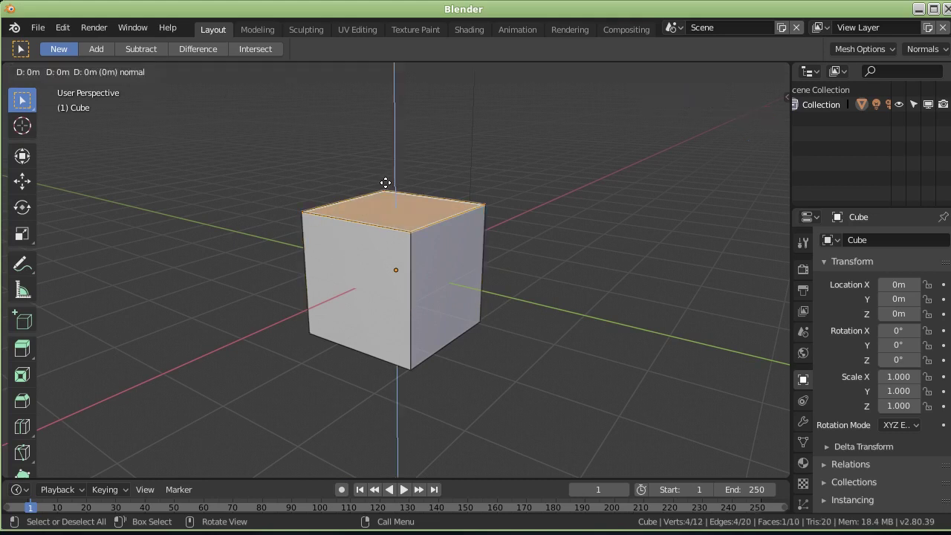
{"action": "left_click", "coordinate": [394, 102]}
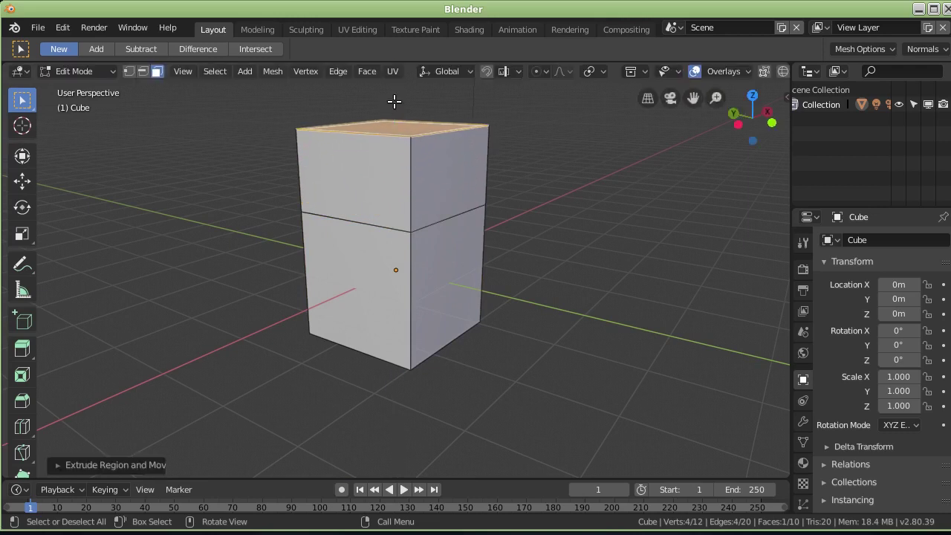
Tilt the top face about 39° around X and extrude it into a third section.
{"action": "key", "text": "r"}
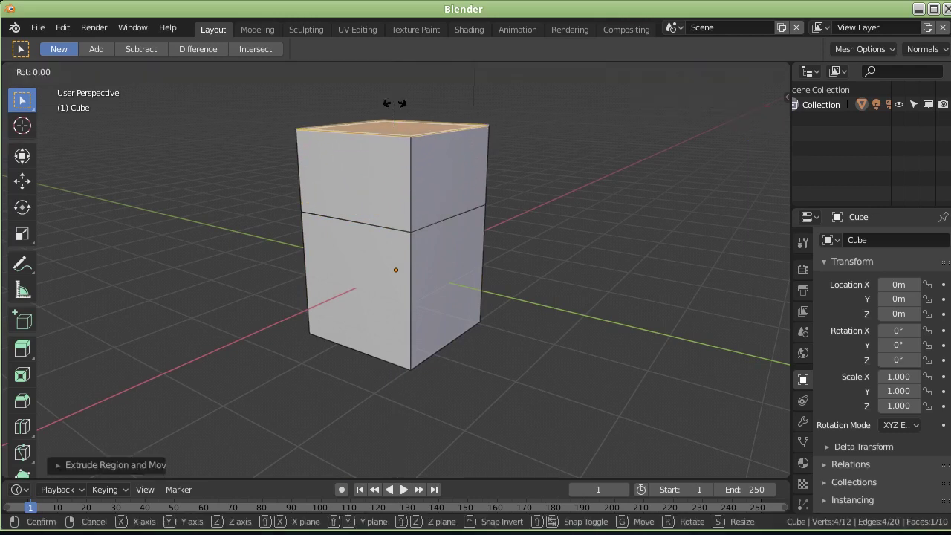
{"action": "key", "text": "x"}
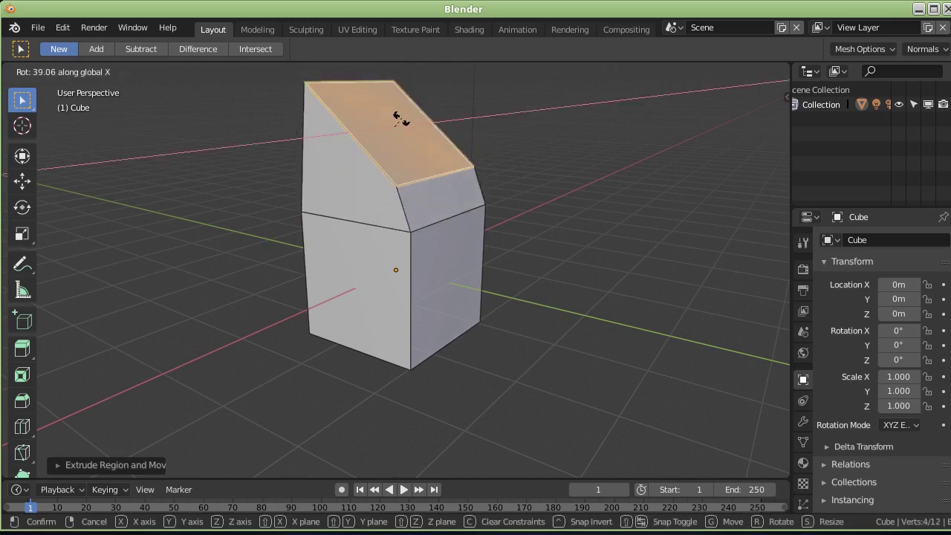
{"action": "left_click", "coordinate": [401, 119]}
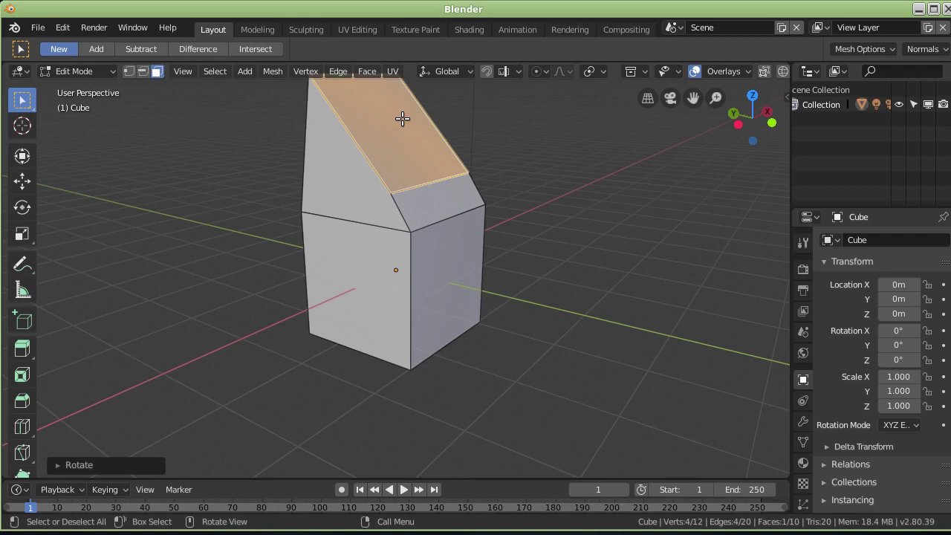
{"action": "key", "text": "e"}
{"action": "left_click", "coordinate": [438, 95]}
Orbit and pan around the bent block, toggling between orthographic and perspective views.
{"action": "mouse_move", "coordinate": [449, 207]}
{"action": "middle_mouse_down"}
{"action": "mouse_move", "coordinate": [566, 286]}
{"action": "mouse_move", "coordinate": [569, 235]}
{"action": "mouse_move", "coordinate": [330, 232]}
{"action": "middle_mouse_up"}
{"action": "mouse_move", "coordinate": [459, 206]}
{"action": "middle_mouse_down"}
{"action": "mouse_move", "coordinate": [315, 199]}
{"action": "mouse_move", "coordinate": [377, 225]}
{"action": "mouse_move", "coordinate": [365, 248]}
{"action": "mouse_move", "coordinate": [526, 240]}
{"action": "mouse_move", "coordinate": [552, 291]}
{"action": "mouse_move", "coordinate": [433, 282]}
{"action": "mouse_move", "coordinate": [391, 266]}
{"action": "mouse_move", "coordinate": [497, 268]}
{"action": "middle_mouse_up"}
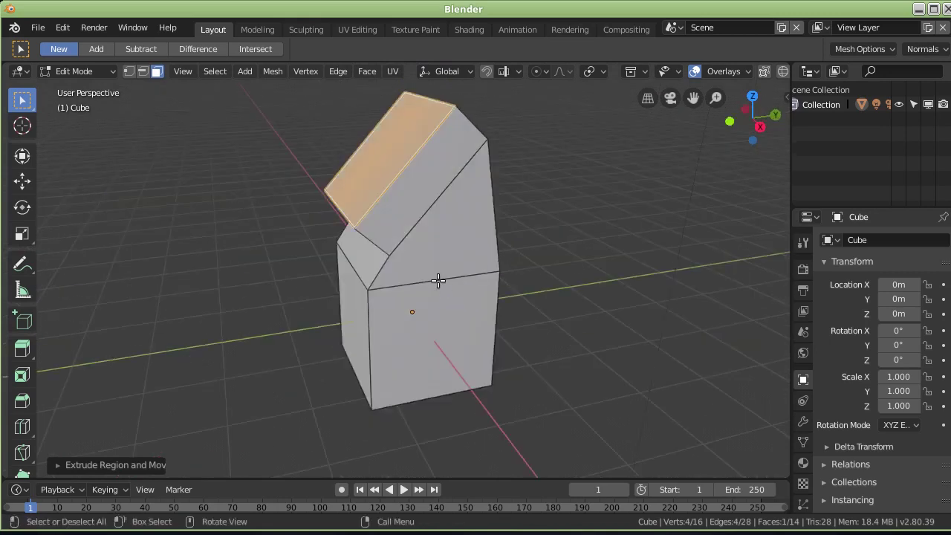
{"action": "mouse_move", "coordinate": [367, 281]}
{"action": "middle_mouse_down"}
{"action": "mouse_move", "coordinate": [438, 268]}
{"action": "mouse_move", "coordinate": [407, 254]}
{"action": "middle_mouse_up"}
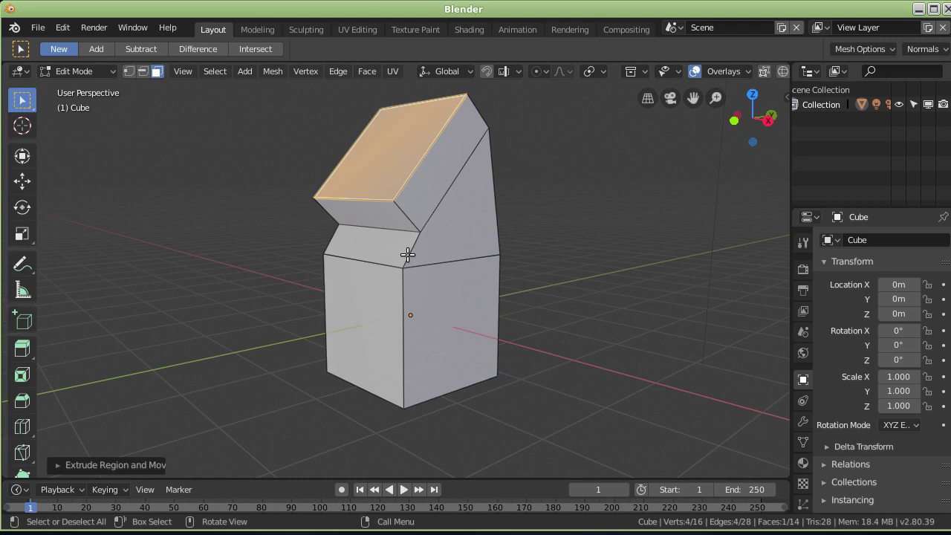
{"action": "key", "text": "shift"}
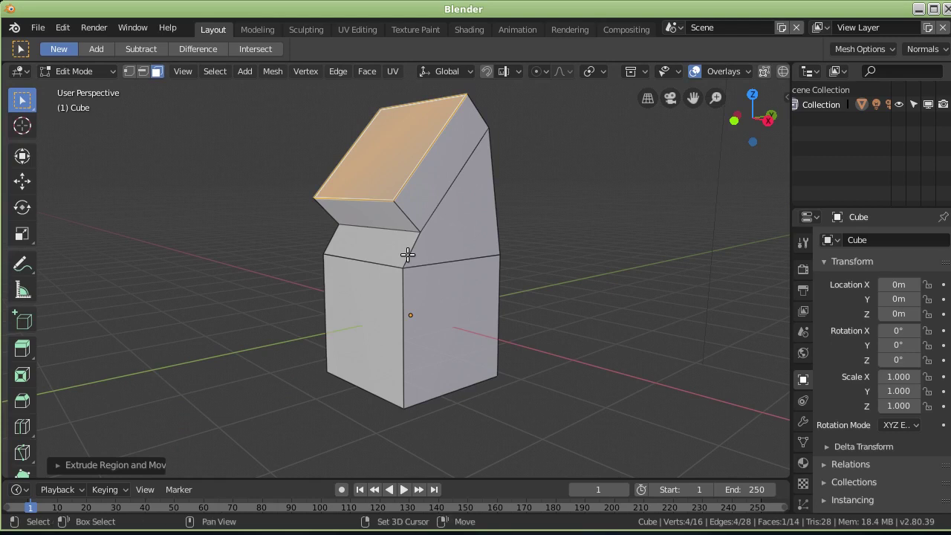
{"action": "mouse_move", "coordinate": [407, 253]}
{"action": "middle_mouse_down", "text": "shift"}
{"action": "mouse_move", "coordinate": [471, 372]}
{"action": "mouse_move", "coordinate": [467, 215]}
{"action": "mouse_move", "coordinate": [403, 328]}
{"action": "mouse_move", "coordinate": [430, 265]}
{"action": "middle_mouse_up", "text": "shift"}
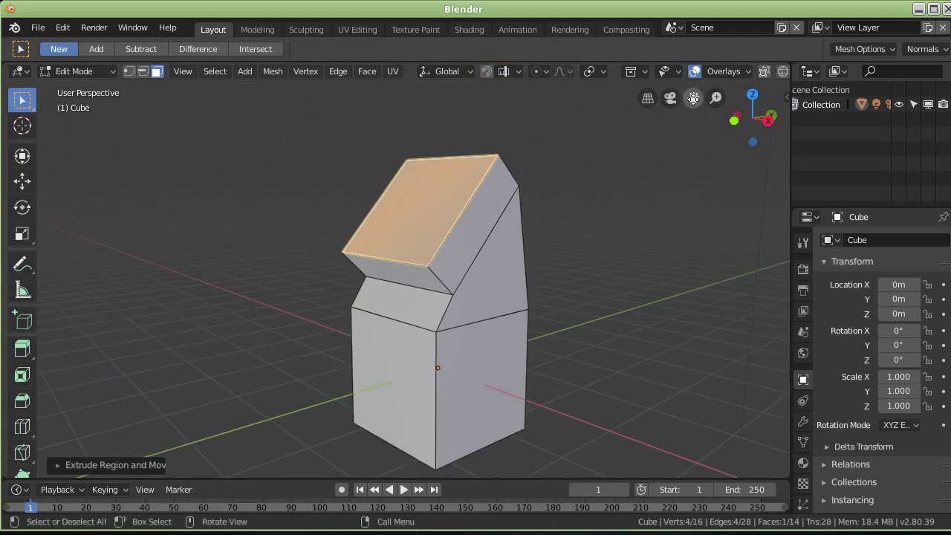
{"action": "mouse_move", "coordinate": [694, 99]}
{"action": "left_mouse_down"}
{"action": "mouse_move", "coordinate": [673, 121]}
{"action": "mouse_move", "coordinate": [682, 104]}
{"action": "left_mouse_up"}
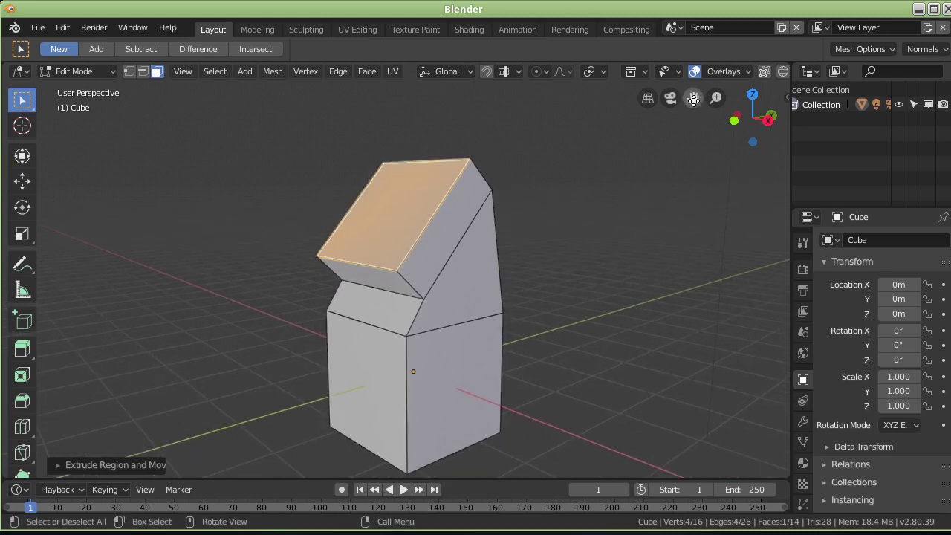
{"action": "left_click", "coordinate": [647, 98]}
{"action": "left_click", "coordinate": [646, 99]}
{"action": "middle_click_drag", "start_coordinate": [617, 145], "coordinate": [605, 156]}
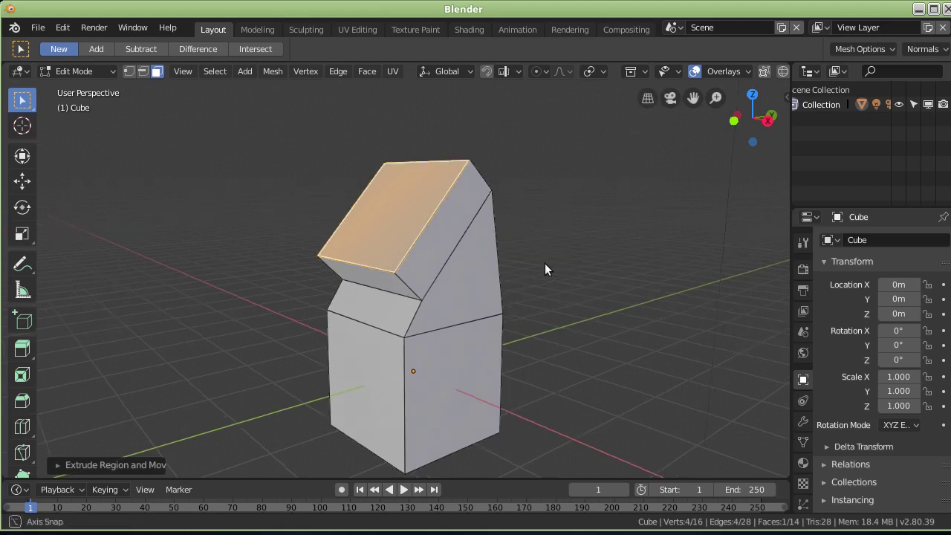
{"action": "left_click", "coordinate": [648, 95]}
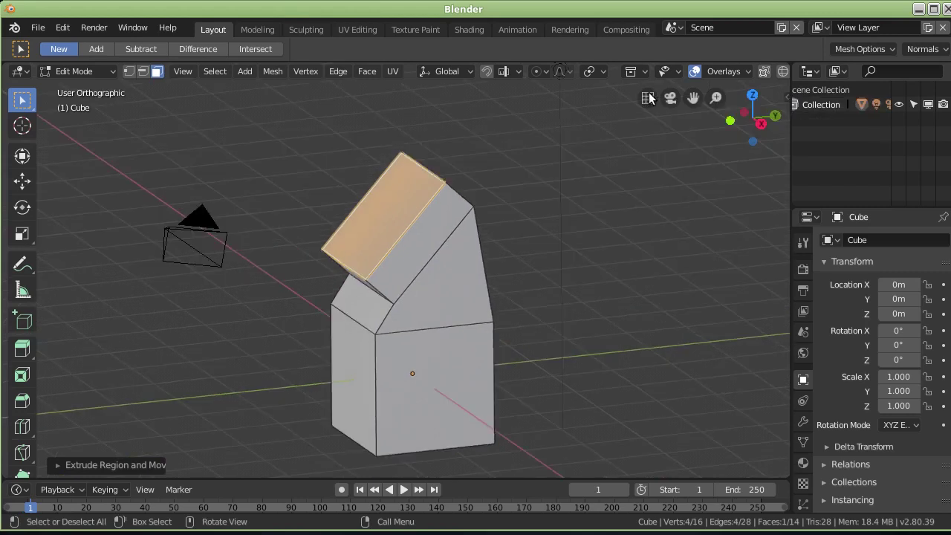
{"action": "left_click", "coordinate": [648, 98]}
{"action": "left_click", "coordinate": [648, 98]}
{"action": "left_click", "coordinate": [648, 98]}
{"action": "left_click", "coordinate": [648, 98]}
{"action": "left_click", "coordinate": [648, 98]}
{"action": "mouse_move", "coordinate": [483, 224]}
{"action": "middle_mouse_down"}
{"action": "mouse_move", "coordinate": [435, 232]}
{"action": "mouse_move", "coordinate": [605, 139]}
{"action": "middle_mouse_up"}
{"action": "left_click", "coordinate": [647, 99]}
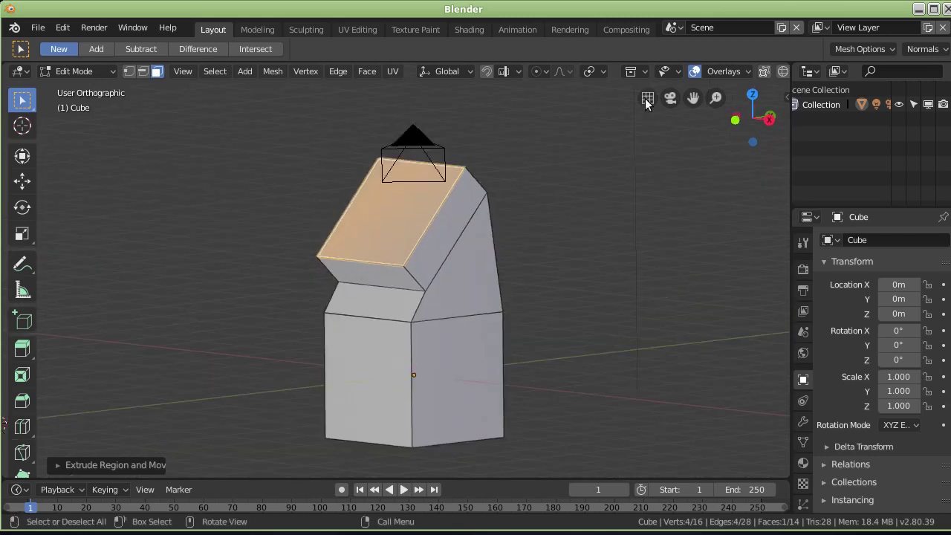
{"action": "middle_click_drag", "start_coordinate": [467, 193], "coordinate": [373, 239]}
{"action": "left_click", "coordinate": [668, 98]}
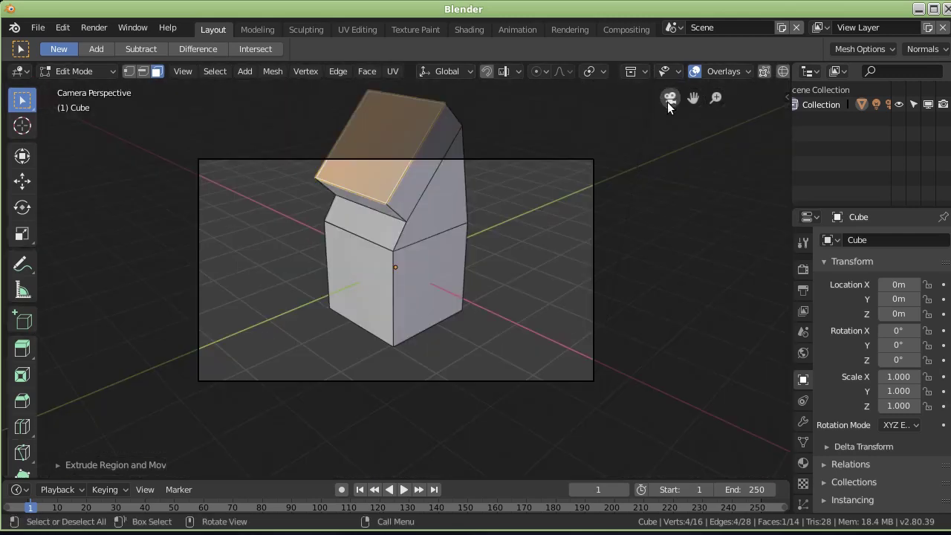
{"action": "left_click", "coordinate": [670, 97]}
{"action": "left_click", "coordinate": [670, 97]}
{"action": "left_click", "coordinate": [670, 98]}
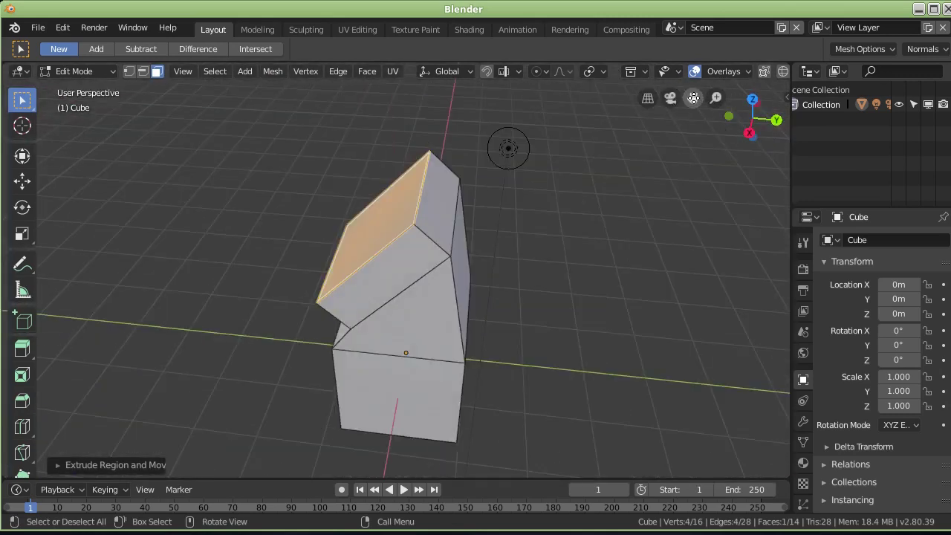
{"action": "mouse_move", "coordinate": [693, 97]}
{"action": "left_mouse_down"}
{"action": "mouse_move", "coordinate": [684, 109]}
{"action": "mouse_move", "coordinate": [687, 34]}
{"action": "left_mouse_up"}
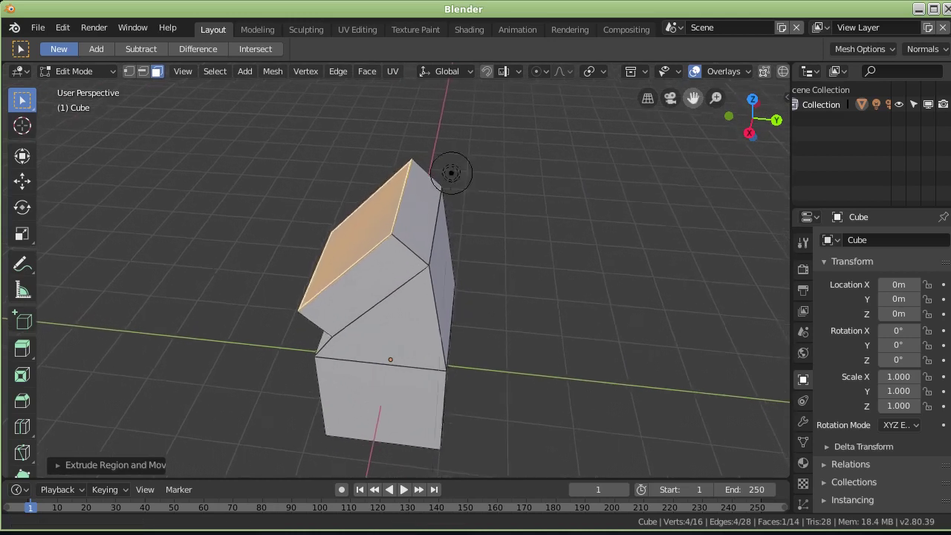
{"action": "left_click_drag", "start_coordinate": [692, 97], "coordinate": [788, 97]}
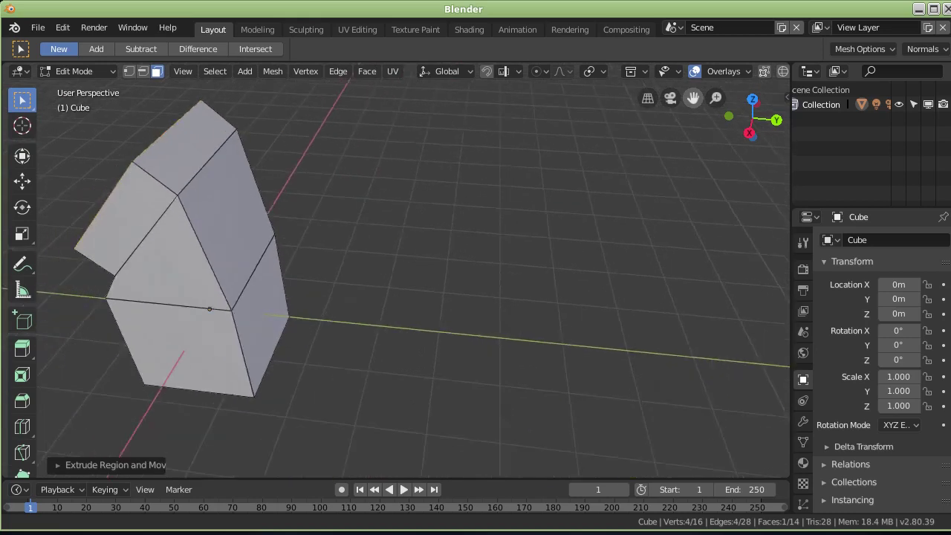
{"action": "mouse_move", "coordinate": [693, 97]}
{"action": "left_mouse_down"}
{"action": "mouse_move", "coordinate": [702, 101]}
{"action": "mouse_move", "coordinate": [420, 209]}
{"action": "mouse_move", "coordinate": [418, 134]}
{"action": "mouse_move", "coordinate": [433, 181]}
{"action": "left_mouse_up"}
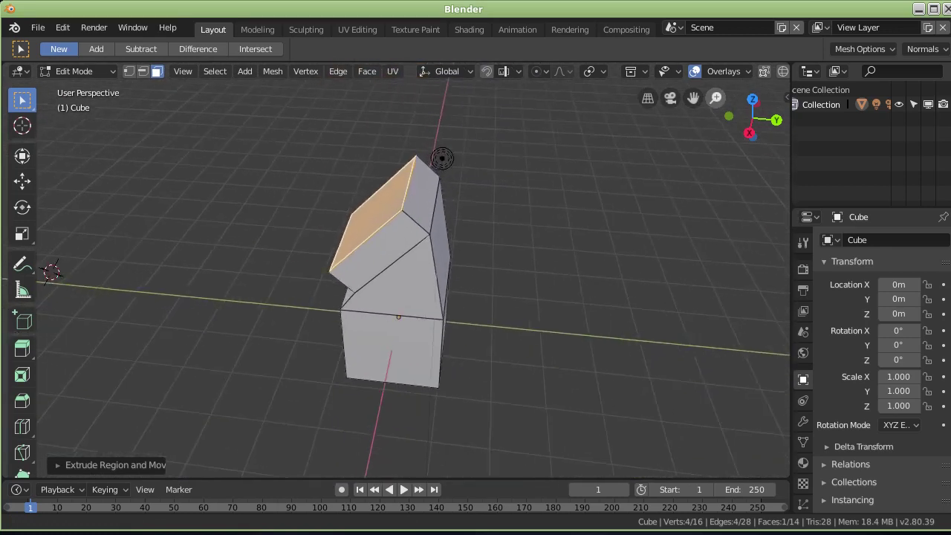
{"action": "left_click_drag", "start_coordinate": [432, 181], "coordinate": [469, 92]}
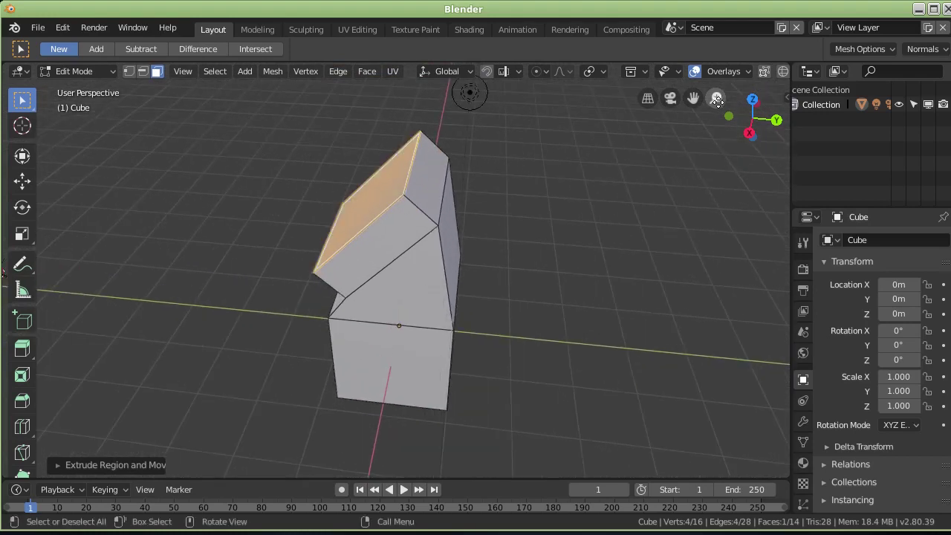
{"action": "left_click_drag", "start_coordinate": [776, 120], "coordinate": [751, 118]}
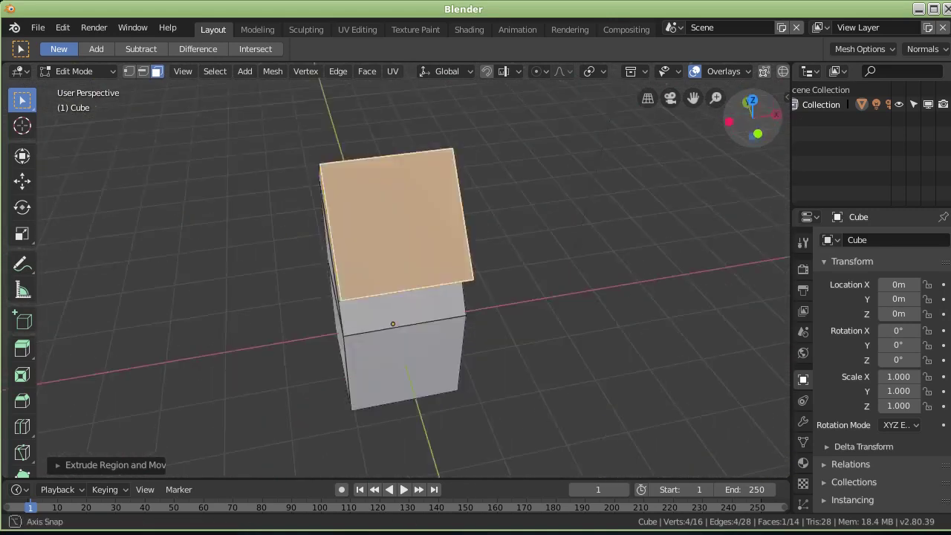
Revert to the plain cube, extrude its top face and scale it down into a tapered shoulder.
{"action": "key", "text": "ctrl+z"}
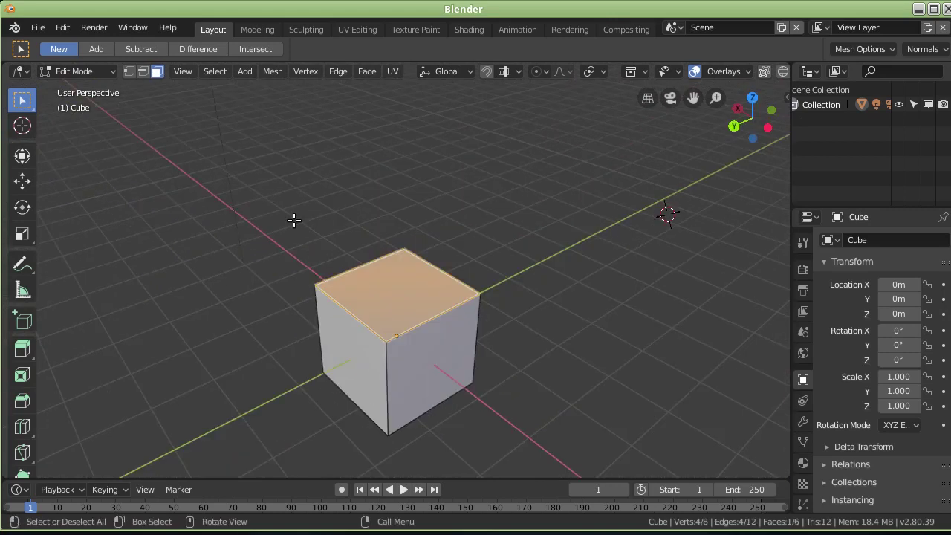
{"action": "key", "text": "e"}
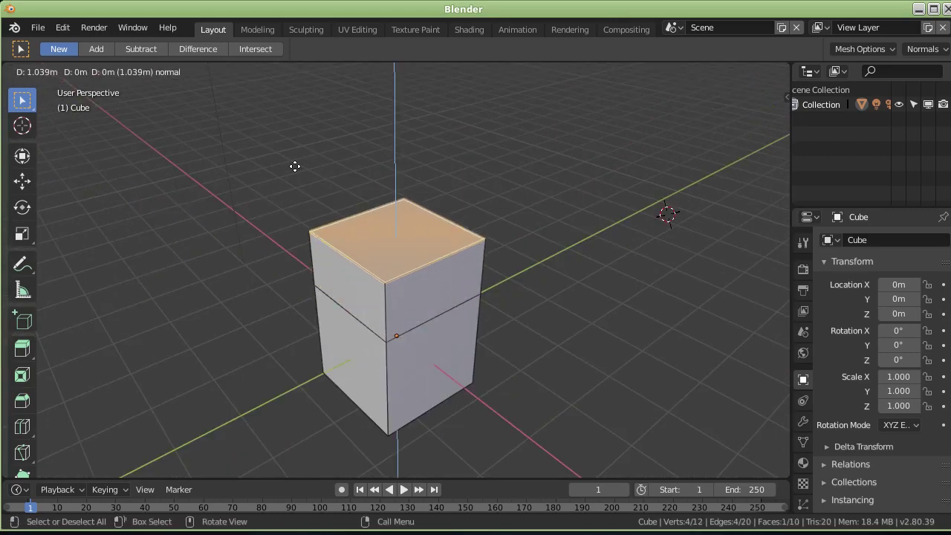
{"action": "left_click", "coordinate": [295, 166]}
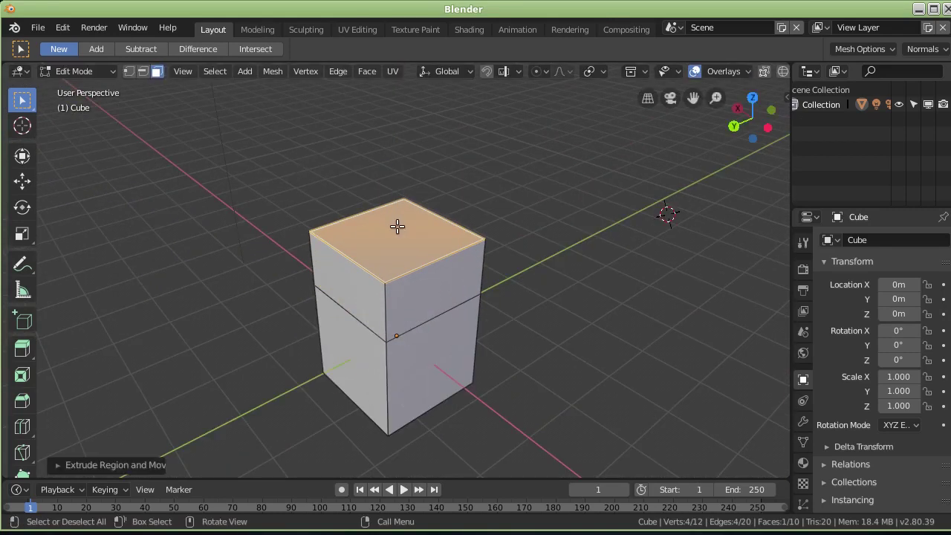
{"action": "key", "text": "s"}
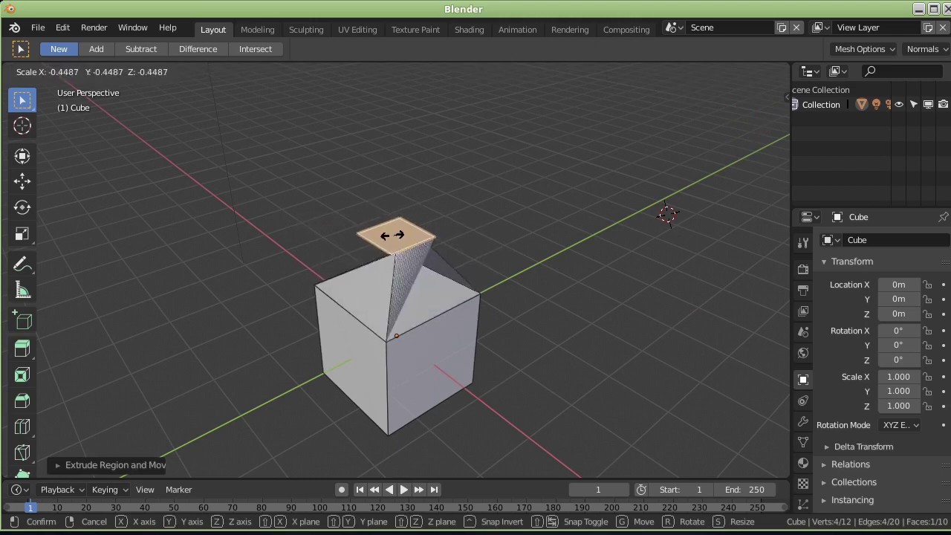
{"action": "left_click", "coordinate": [393, 231]}
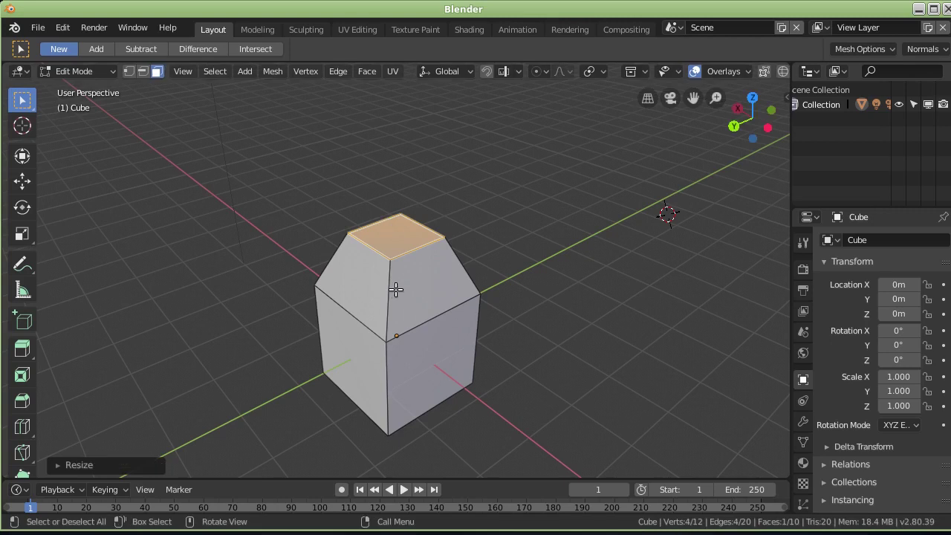
Inspect the tapered top, then extrude a narrow neck about 0.95 m upward.
{"action": "mouse_move", "coordinate": [414, 278]}
{"action": "middle_mouse_down"}
{"action": "mouse_move", "coordinate": [527, 202]}
{"action": "mouse_move", "coordinate": [380, 266]}
{"action": "mouse_move", "coordinate": [503, 301]}
{"action": "mouse_move", "coordinate": [525, 364]}
{"action": "mouse_move", "coordinate": [293, 403]}
{"action": "mouse_move", "coordinate": [216, 302]}
{"action": "mouse_move", "coordinate": [220, 292]}
{"action": "middle_mouse_up"}
{"action": "mouse_move", "coordinate": [329, 290]}
{"action": "middle_mouse_down"}
{"action": "mouse_move", "coordinate": [144, 289]}
{"action": "mouse_move", "coordinate": [246, 367]}
{"action": "mouse_move", "coordinate": [365, 291]}
{"action": "middle_mouse_up"}
{"action": "mouse_move", "coordinate": [283, 291]}
{"action": "middle_mouse_down"}
{"action": "mouse_move", "coordinate": [471, 263]}
{"action": "mouse_move", "coordinate": [522, 295]}
{"action": "mouse_move", "coordinate": [263, 302]}
{"action": "mouse_move", "coordinate": [212, 317]}
{"action": "middle_mouse_up"}
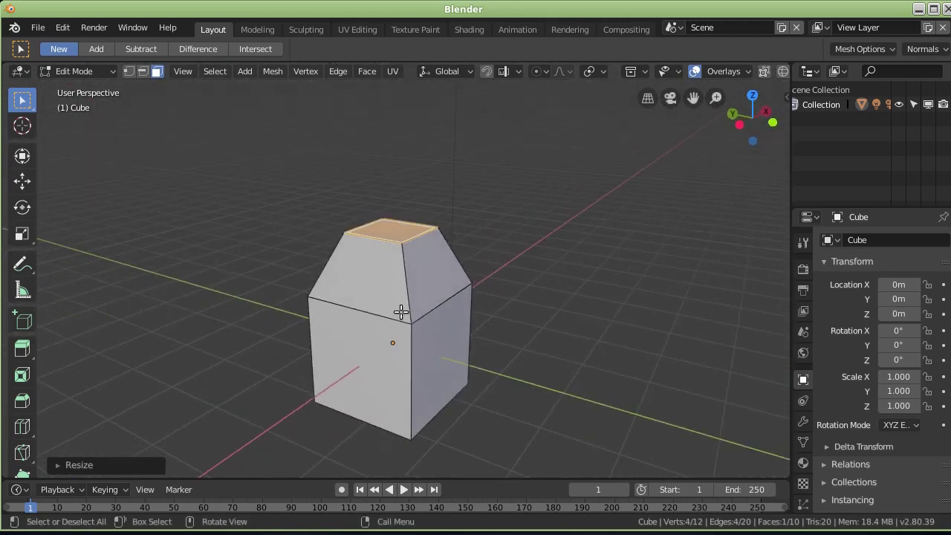
{"action": "mouse_move", "coordinate": [389, 311]}
{"action": "middle_mouse_down"}
{"action": "mouse_move", "coordinate": [260, 267]}
{"action": "mouse_move", "coordinate": [190, 272]}
{"action": "mouse_move", "coordinate": [206, 295]}
{"action": "mouse_move", "coordinate": [374, 375]}
{"action": "middle_mouse_up"}
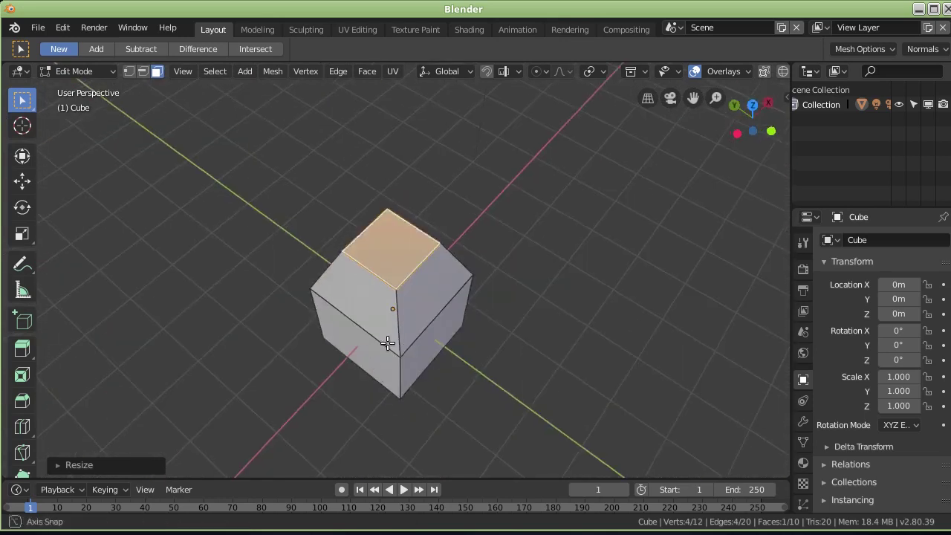
{"action": "middle_click_drag", "start_coordinate": [388, 339], "coordinate": [435, 302]}
{"action": "key", "text": "e"}
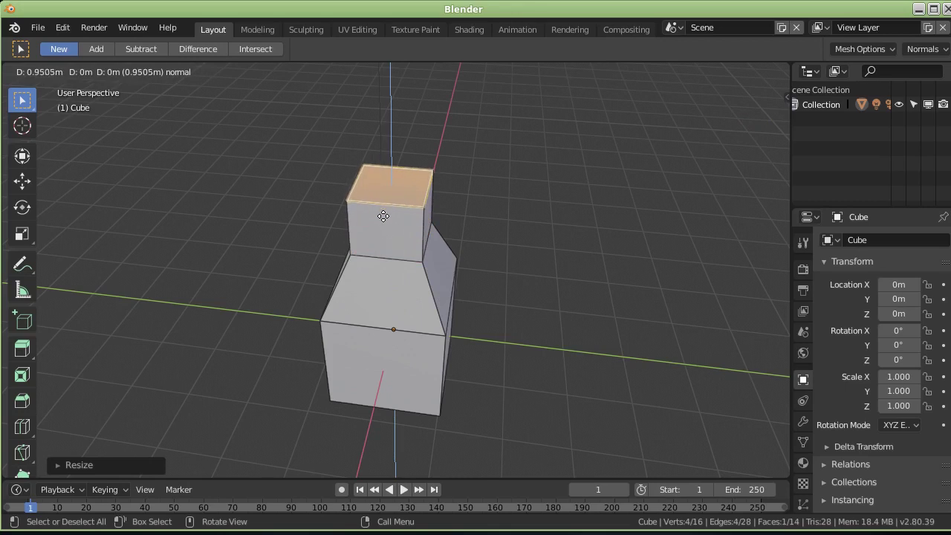
{"action": "left_click", "coordinate": [384, 214]}
{"action": "mouse_move", "coordinate": [367, 275]}
{"action": "middle_mouse_down"}
{"action": "mouse_move", "coordinate": [378, 249]}
{"action": "mouse_move", "coordinate": [314, 270]}
{"action": "middle_mouse_up"}
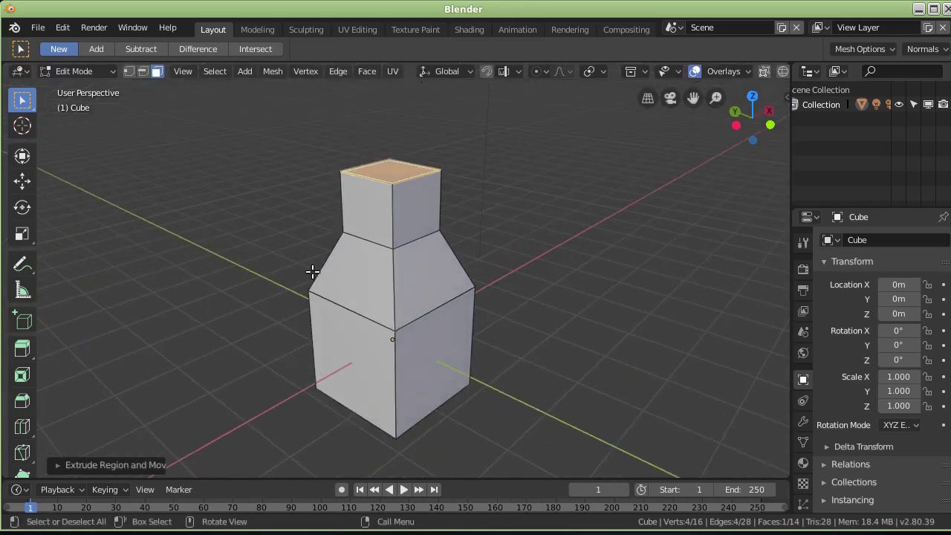
{"action": "middle_click_drag", "start_coordinate": [451, 215], "coordinate": [284, 213]}
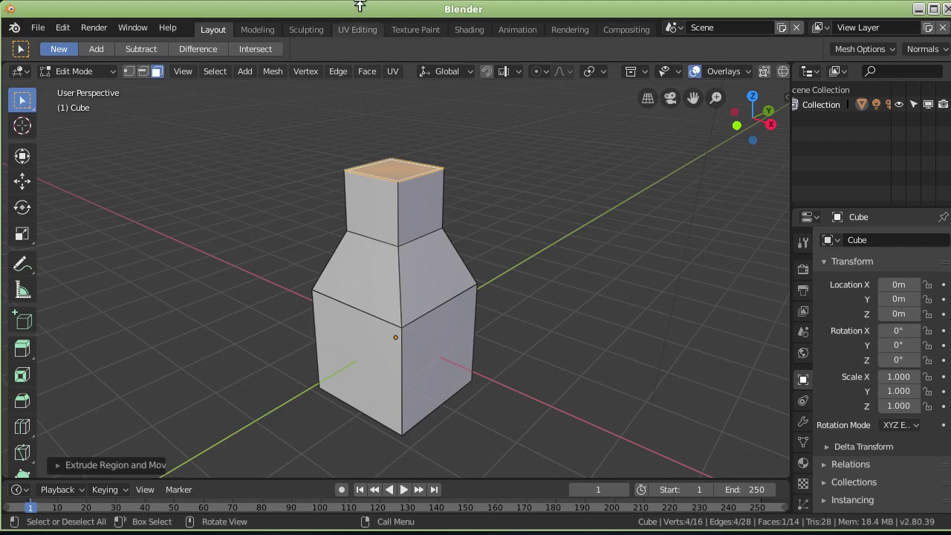
{"action": "mouse_move", "coordinate": [381, 201]}
{"action": "middle_mouse_down"}
{"action": "mouse_move", "coordinate": [441, 193]}
{"action": "mouse_move", "coordinate": [485, 157]}
{"action": "mouse_move", "coordinate": [445, 193]}
{"action": "mouse_move", "coordinate": [383, 214]}
{"action": "middle_mouse_up"}
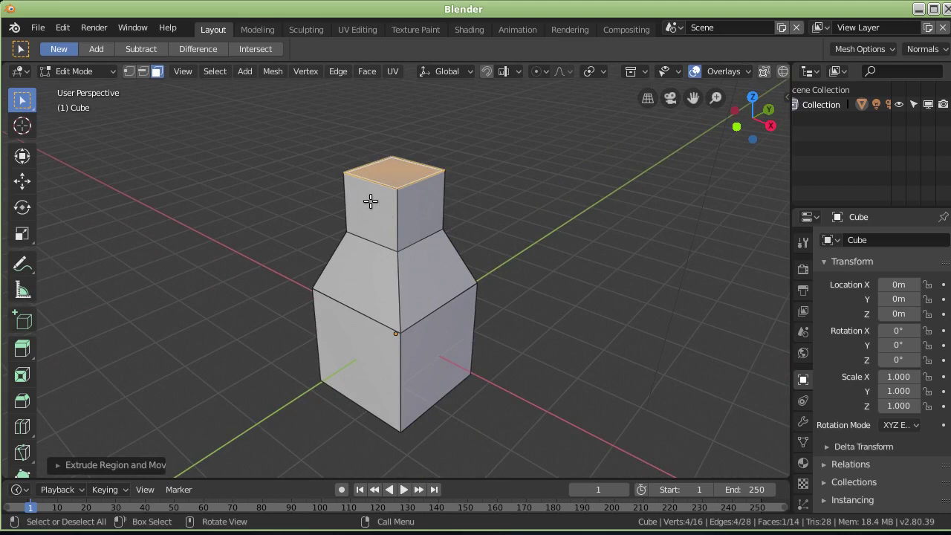
{"action": "mouse_move", "coordinate": [396, 221]}
{"action": "middle_mouse_down"}
{"action": "mouse_move", "coordinate": [438, 163]}
{"action": "mouse_move", "coordinate": [473, 147]}
{"action": "mouse_move", "coordinate": [470, 178]}
{"action": "mouse_move", "coordinate": [465, 134]}
{"action": "mouse_move", "coordinate": [381, 266]}
{"action": "mouse_move", "coordinate": [389, 266]}
{"action": "middle_mouse_up"}
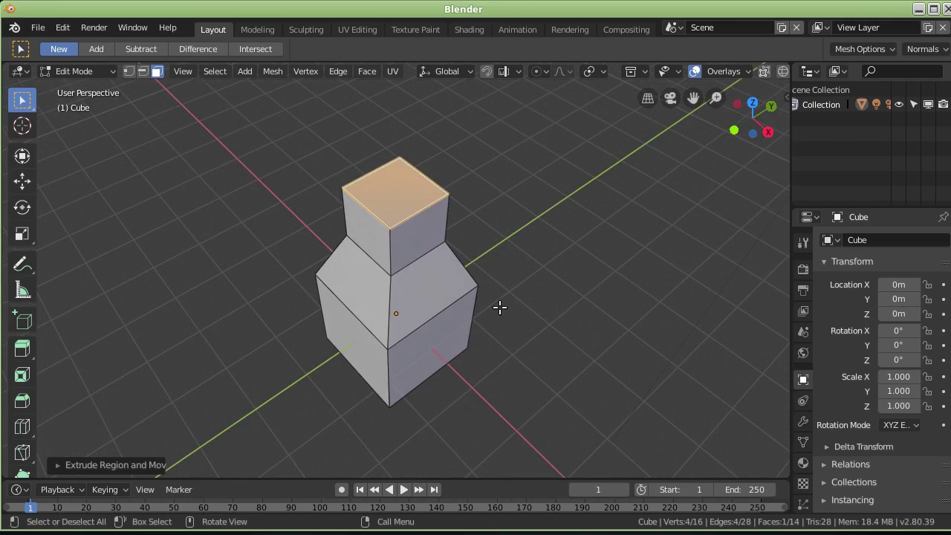
{"action": "middle_click_drag", "start_coordinate": [486, 307], "coordinate": [444, 281]}
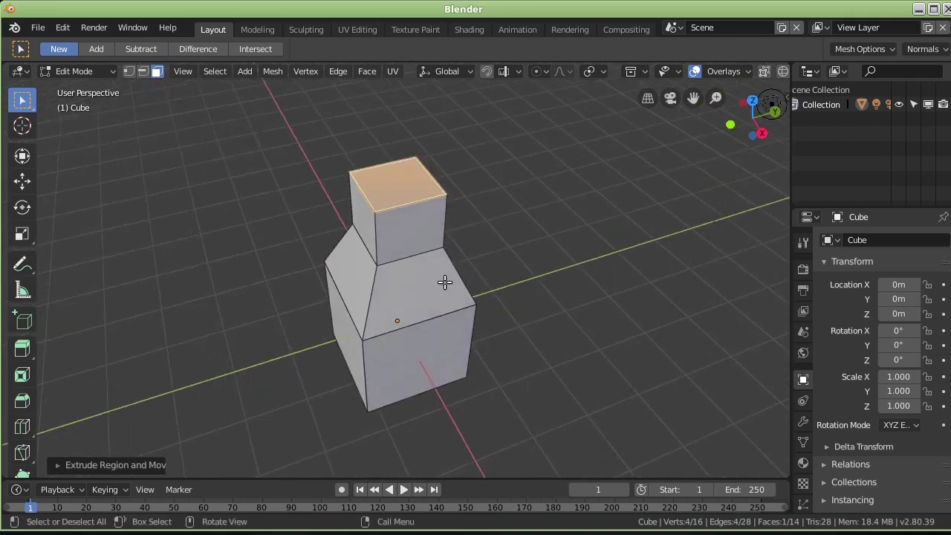
{"action": "middle_click_drag", "start_coordinate": [387, 220], "coordinate": [372, 181]}
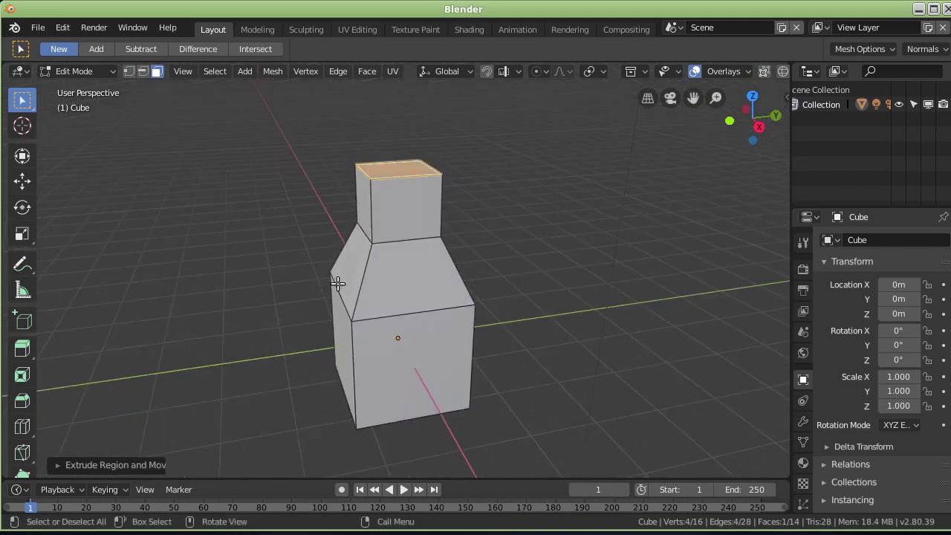
{"action": "middle_click_drag", "start_coordinate": [355, 295], "coordinate": [447, 277]}
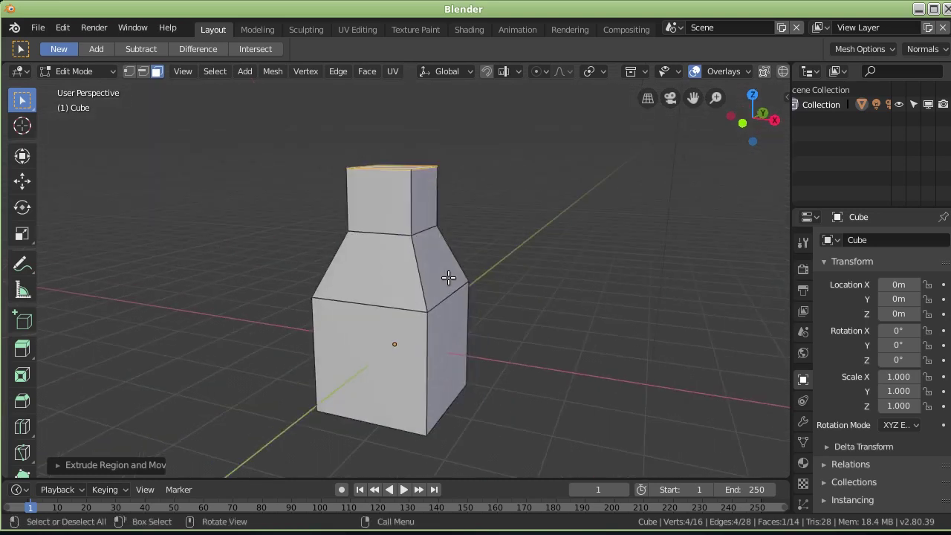
{"action": "middle_click_drag", "start_coordinate": [451, 238], "coordinate": [448, 258]}
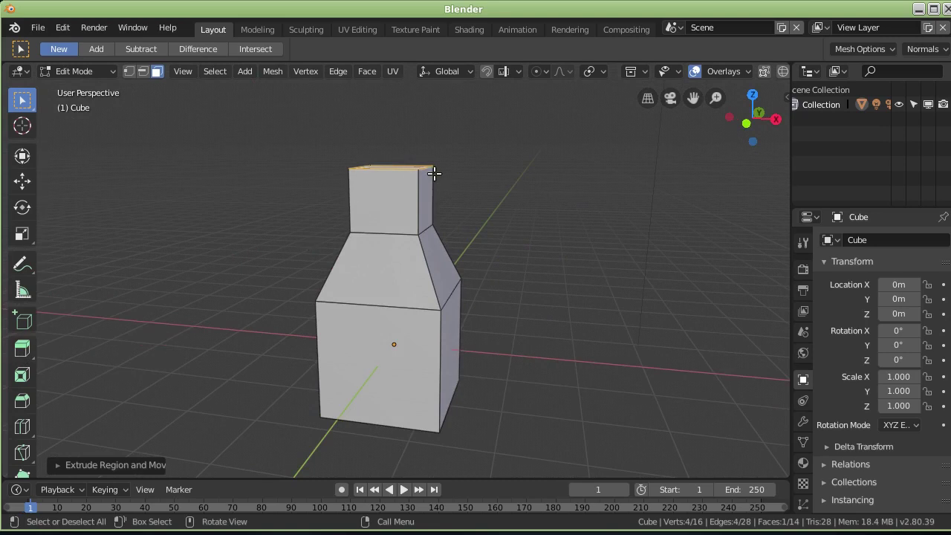
{"action": "scroll", "coordinate": [435, 164], "scroll_direction": "down", "scroll_amount": 1}
{"action": "middle_click_drag", "start_coordinate": [436, 165], "coordinate": [411, 232]}
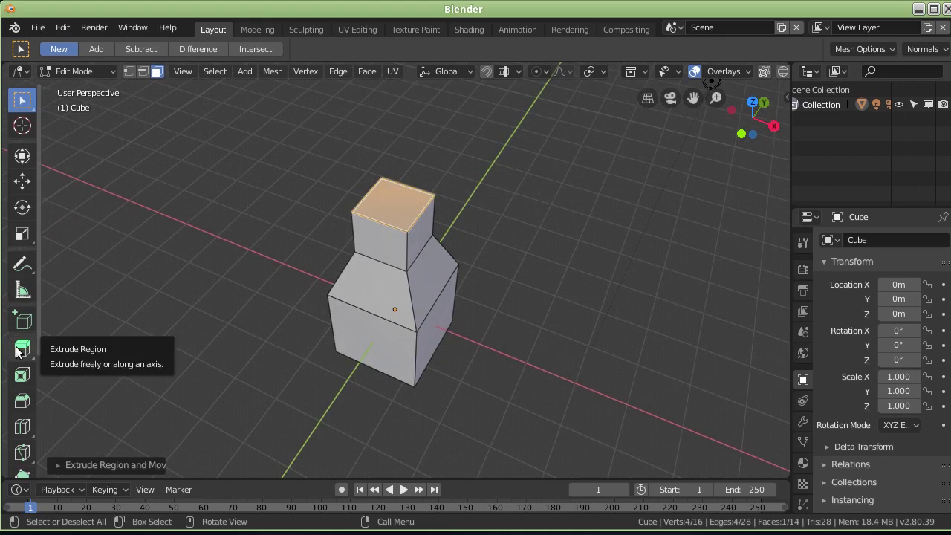
Extrude the top face upward repeatedly into a tall column of stacked segments (36 vertices, 34 faces).
{"action": "left_click", "coordinate": [20, 352]}
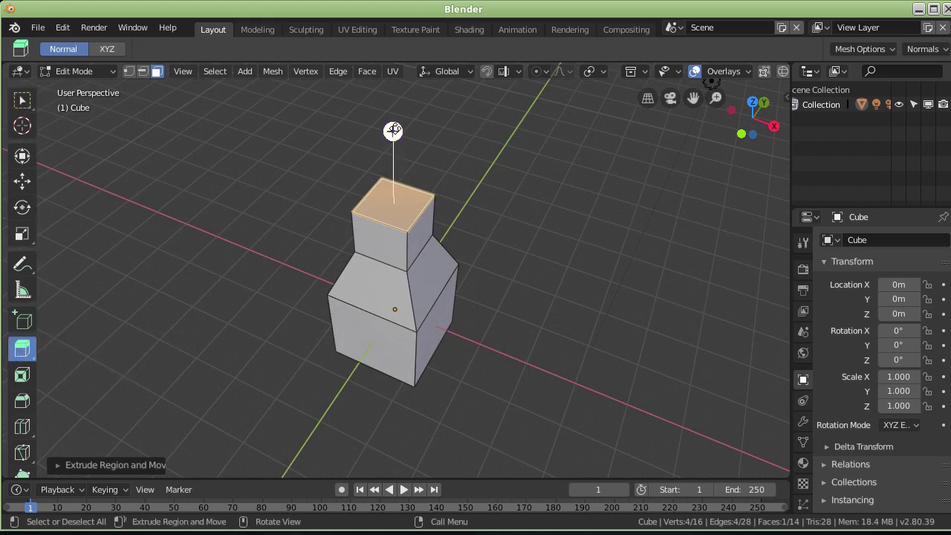
{"action": "left_click_drag", "start_coordinate": [393, 131], "coordinate": [393, 86]}
{"action": "middle_click_drag", "start_coordinate": [480, 106], "coordinate": [504, 428]}
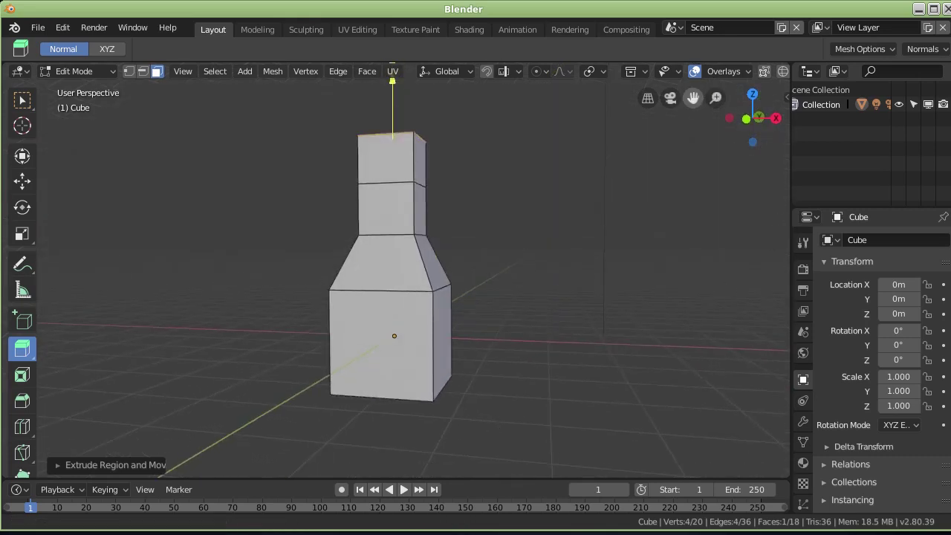
{"action": "left_click_drag", "start_coordinate": [693, 98], "coordinate": [576, 125]}
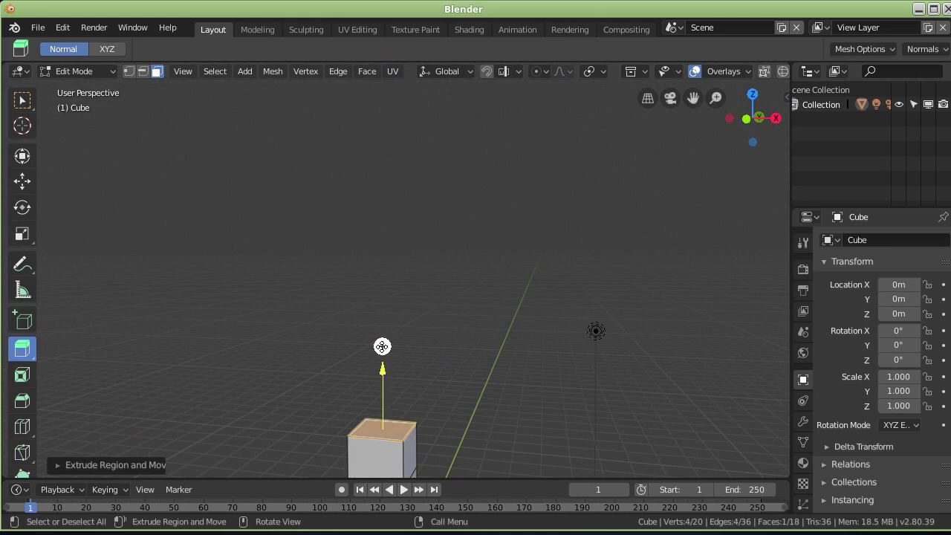
{"action": "left_click_drag", "start_coordinate": [382, 346], "coordinate": [382, 292]}
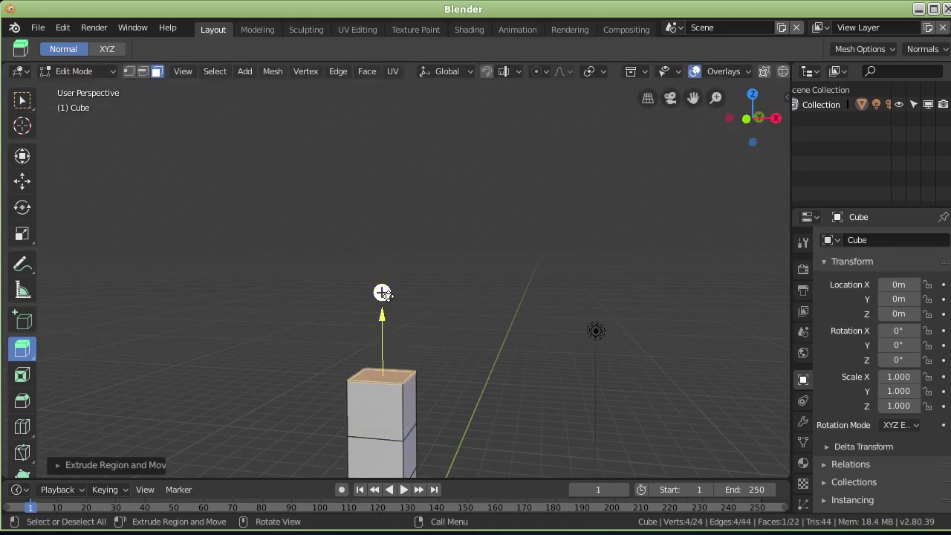
{"action": "left_click_drag", "start_coordinate": [382, 292], "coordinate": [384, 196]}
{"action": "middle_click_drag", "start_coordinate": [384, 195], "coordinate": [223, 260]}
{"action": "left_click", "coordinate": [22, 348]}
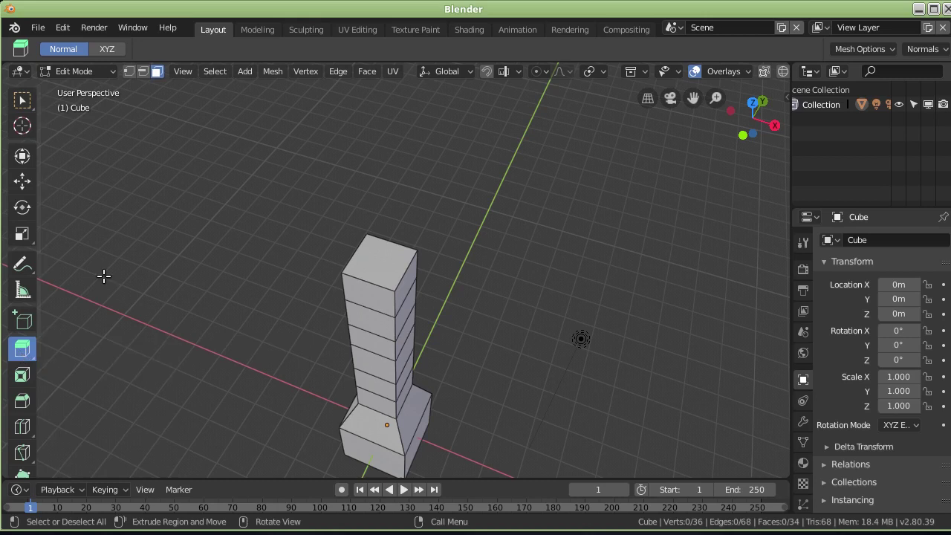
{"action": "left_click", "coordinate": [24, 316]}
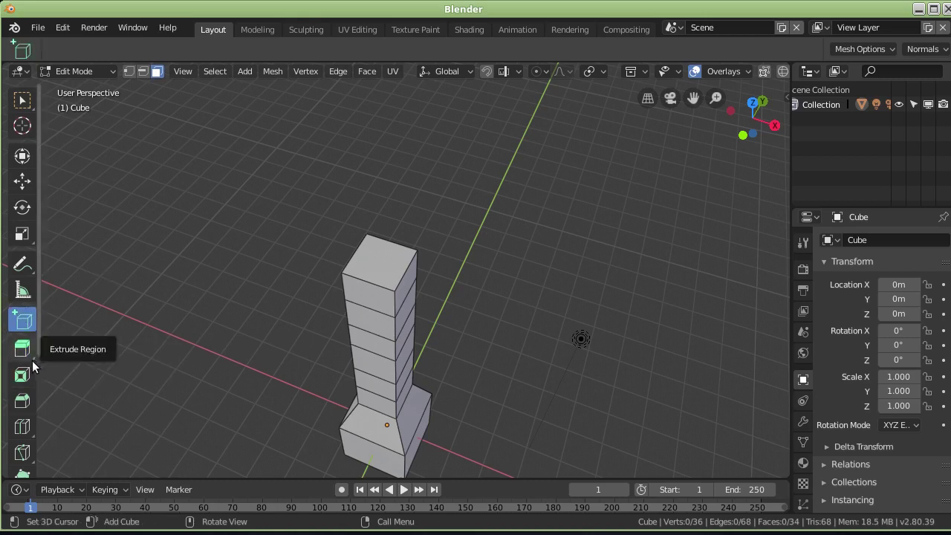
Look through the extrude tool variants, then choose the Inset Faces tool.
{"action": "left_click", "coordinate": [30, 357]}
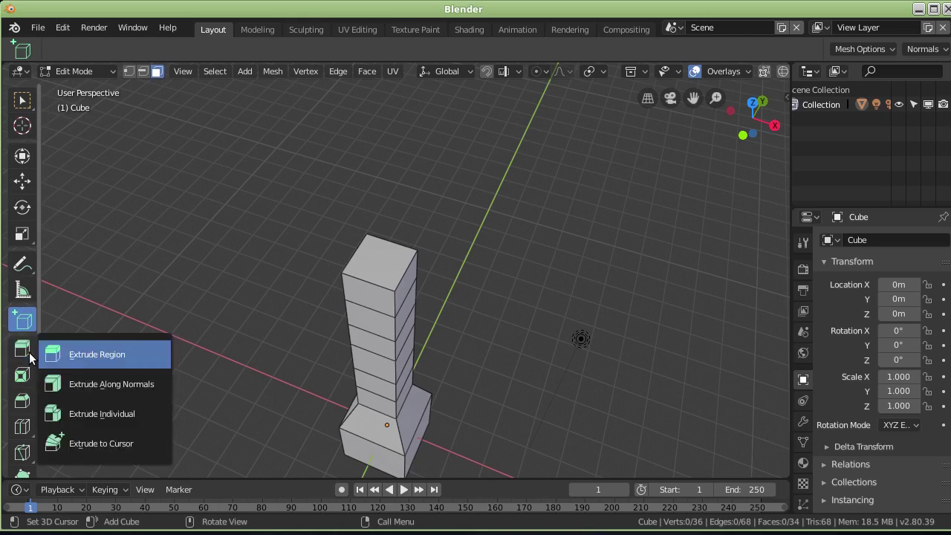
{"action": "left_click", "coordinate": [30, 356]}
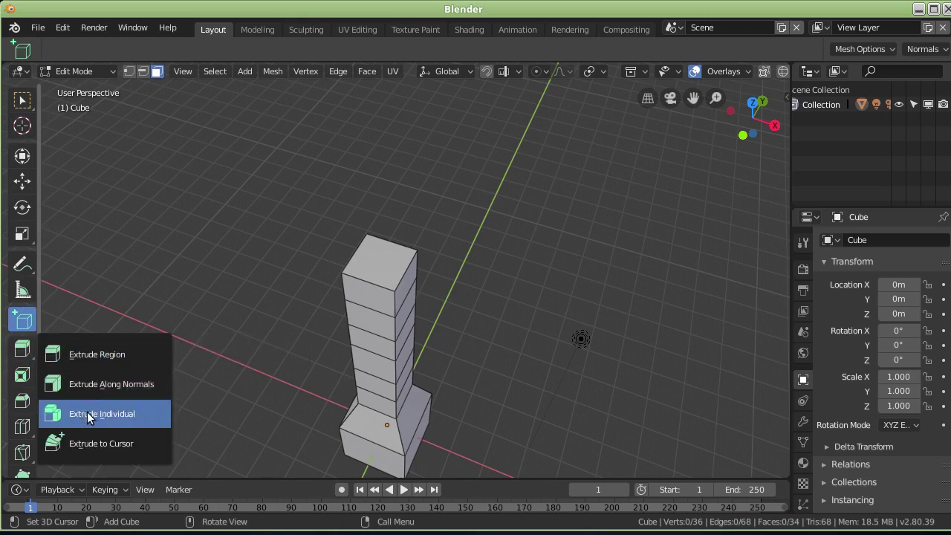
{"action": "left_click", "coordinate": [82, 443]}
{"action": "left_click", "coordinate": [27, 381]}
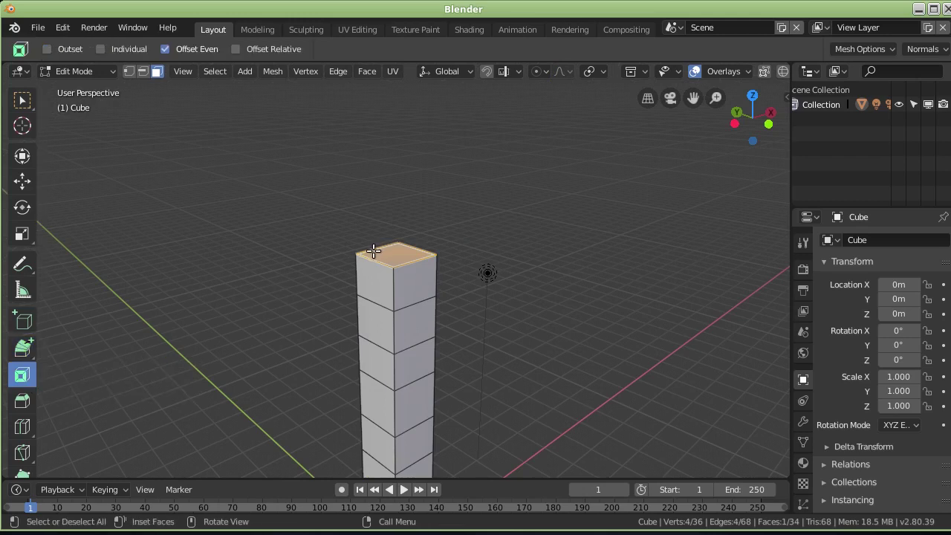
{"action": "middle_click_drag", "start_coordinate": [347, 257], "coordinate": [371, 336]}
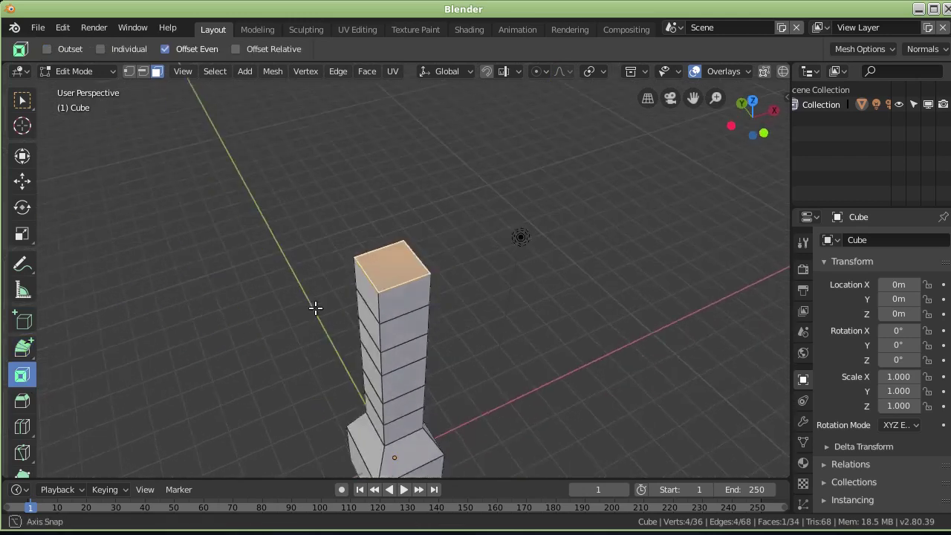
Inset the tower's top face, leaving a narrow border around a smaller square (44 vertices).
{"action": "mouse_move", "coordinate": [397, 284]}
{"action": "left_mouse_down"}
{"action": "mouse_move", "coordinate": [393, 272]}
{"action": "mouse_move", "coordinate": [396, 285]}
{"action": "left_mouse_up"}
{"action": "left_click", "coordinate": [391, 276]}
{"action": "scroll", "coordinate": [401, 276], "scroll_direction": "up", "scroll_amount": 5}
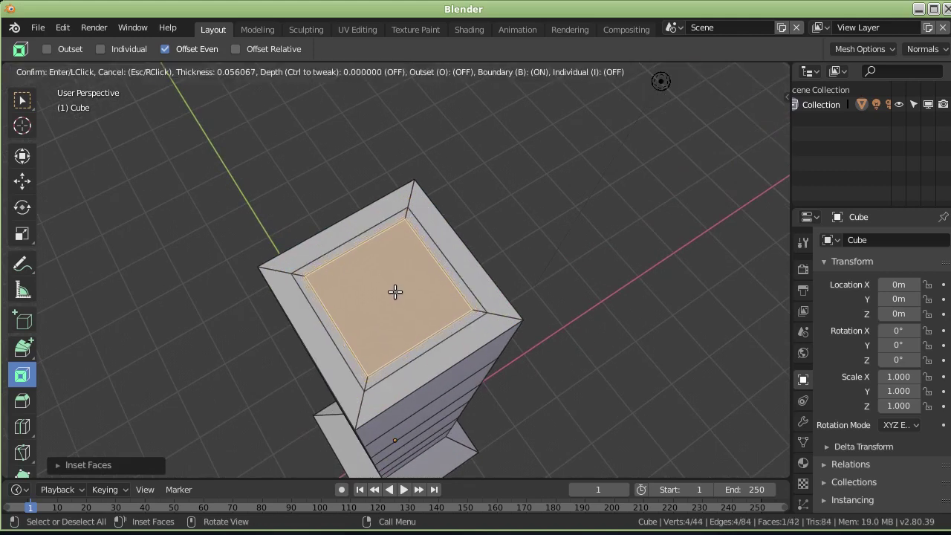
{"action": "left_click", "coordinate": [395, 288]}
{"action": "middle_click_drag", "start_coordinate": [395, 280], "coordinate": [442, 214]}
{"action": "scroll", "coordinate": [442, 214], "scroll_direction": "up", "scroll_amount": 2}
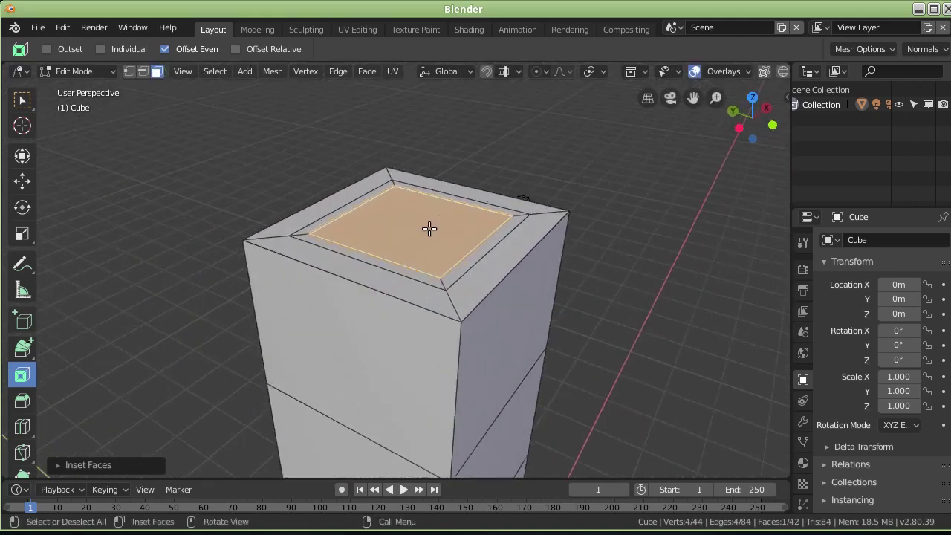
{"action": "scroll", "coordinate": [428, 170], "scroll_direction": "up", "scroll_amount": 1}
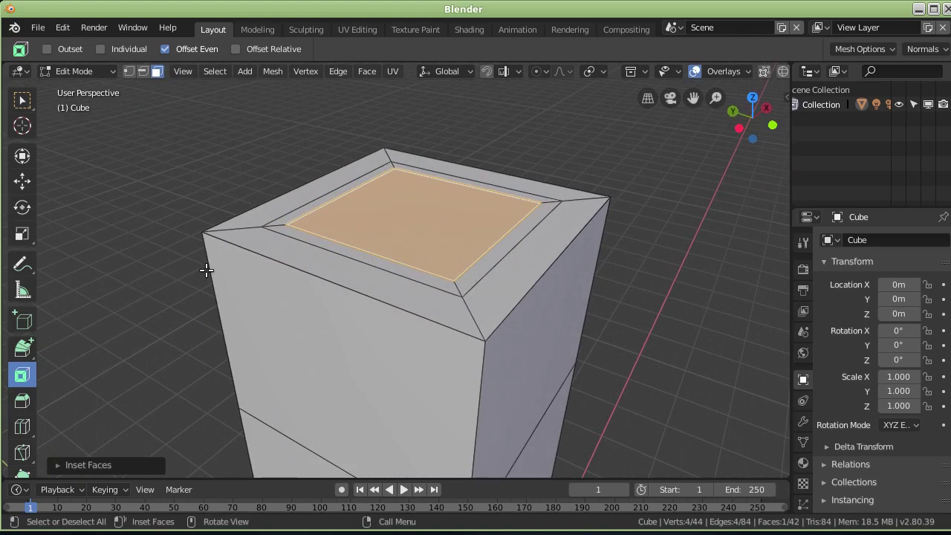
{"action": "left_click", "coordinate": [26, 354]}
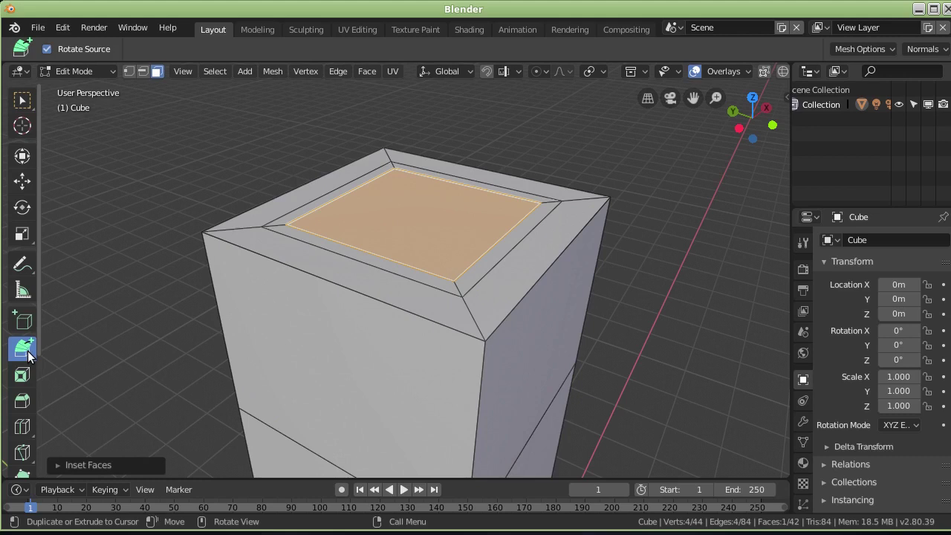
Extrude the inset top face upward into a smaller block.
{"action": "left_click_drag", "start_coordinate": [28, 350], "coordinate": [77, 351]}
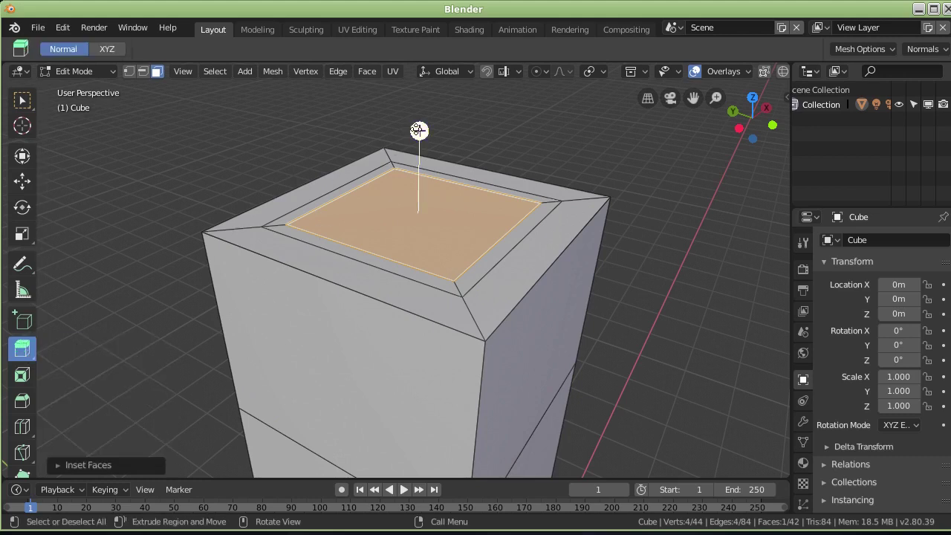
{"action": "left_click_drag", "start_coordinate": [419, 130], "coordinate": [426, 449]}
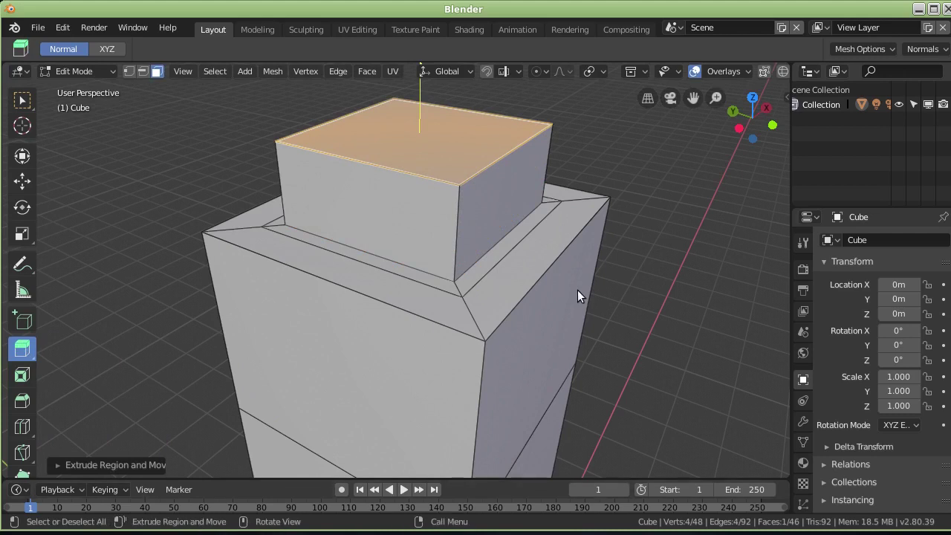
{"action": "mouse_move", "coordinate": [572, 284]}
{"action": "middle_mouse_down"}
{"action": "mouse_move", "coordinate": [444, 268]}
{"action": "mouse_move", "coordinate": [606, 261]}
{"action": "middle_mouse_up"}
Select the four ledge strips around the block and lift them into a low step.
{"action": "left_click", "coordinate": [474, 309]}
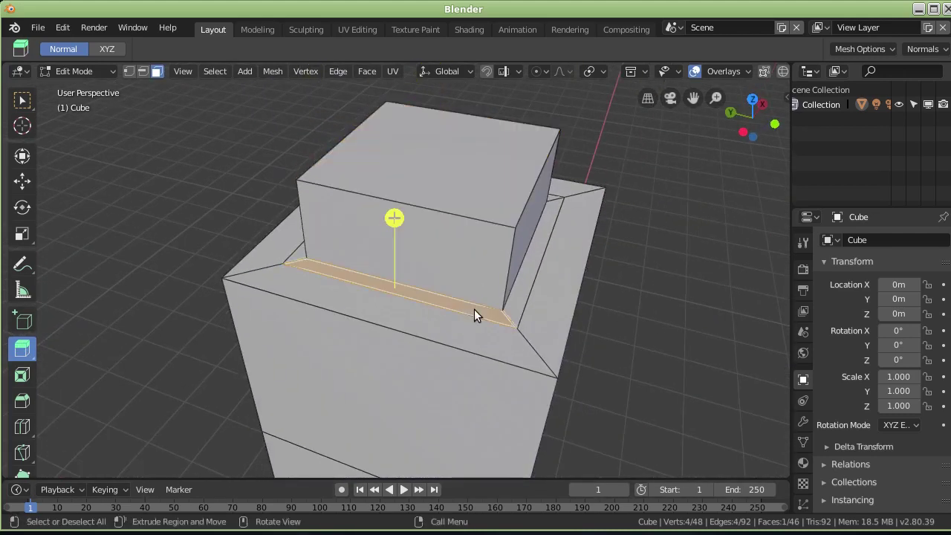
{"action": "left_click", "coordinate": [525, 287], "text": "shift"}
{"action": "middle_click_drag", "start_coordinate": [568, 251], "coordinate": [266, 295]}
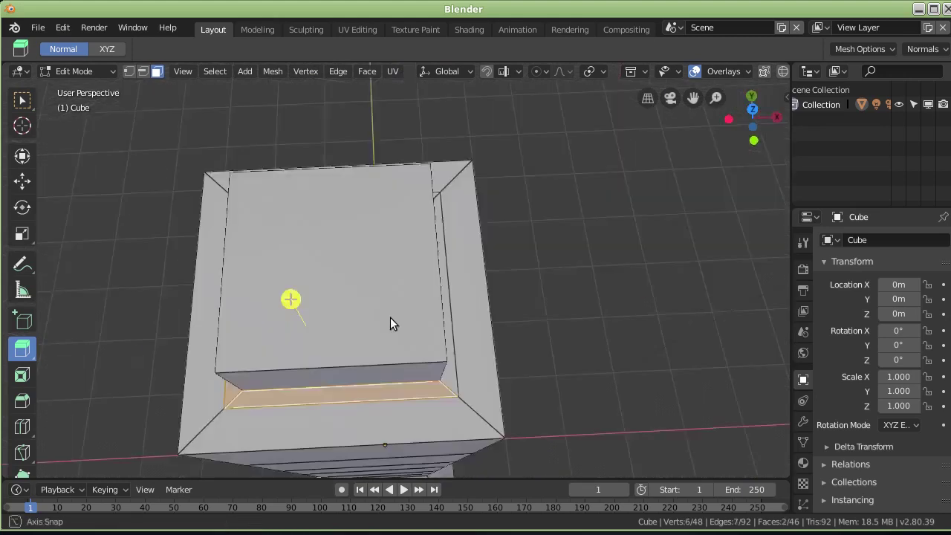
{"action": "left_click", "coordinate": [308, 265], "text": "shift"}
{"action": "left_click", "coordinate": [440, 256], "text": "shift"}
{"action": "mouse_move", "coordinate": [491, 294]}
{"action": "middle_mouse_down"}
{"action": "mouse_move", "coordinate": [530, 228]}
{"action": "mouse_move", "coordinate": [539, 172]}
{"action": "mouse_move", "coordinate": [361, 81]}
{"action": "middle_mouse_up"}
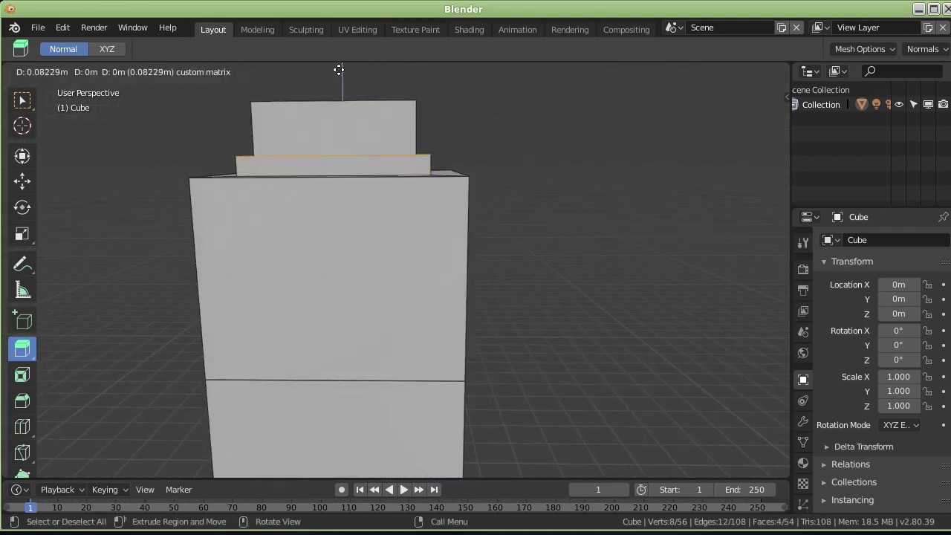
{"action": "left_click", "coordinate": [335, 467]}
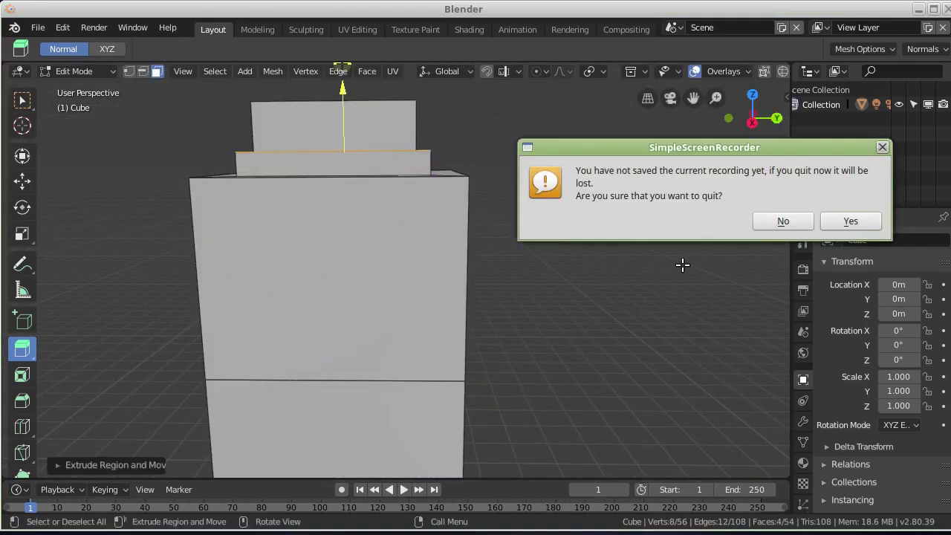
{"action": "left_click", "coordinate": [783, 221]}
Start bevelling the top block's upper edges with the Bevel tool.
{"action": "key", "text": "shift+space"}
{"action": "key", "text": "ctrl+b"}
{"action": "mouse_move", "coordinate": [369, 152]}
{"action": "left_mouse_down"}
{"action": "mouse_move", "coordinate": [326, 148]}
{"action": "mouse_move", "coordinate": [358, 142]}
{"action": "mouse_move", "coordinate": [355, 132]}
{"action": "left_mouse_up"}
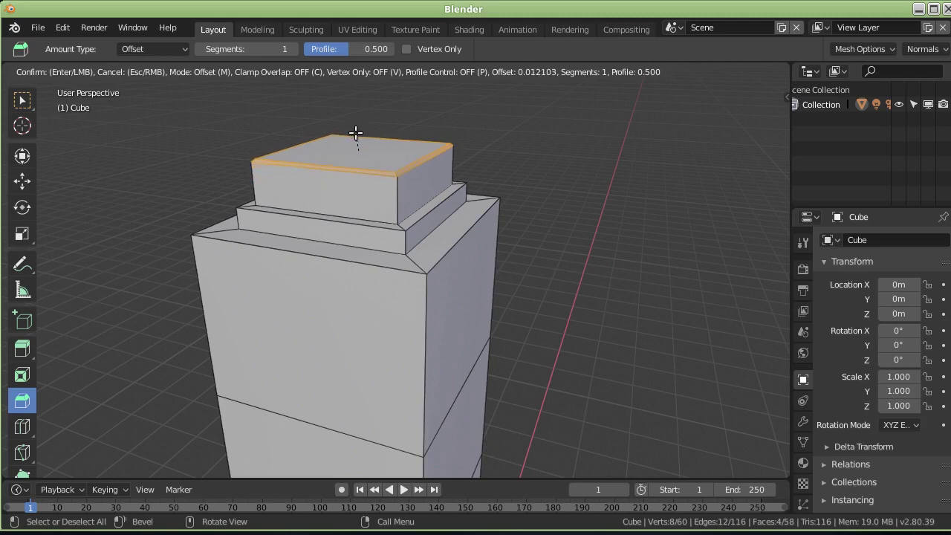
Confirm a narrow single-segment bevel on the top block's upper edges for a chamfered cap.
{"action": "left_click", "coordinate": [355, 133]}
{"action": "scroll", "coordinate": [387, 145], "scroll_direction": "up", "scroll_amount": 1}
{"action": "scroll", "coordinate": [420, 155], "scroll_direction": "up", "scroll_amount": 5}
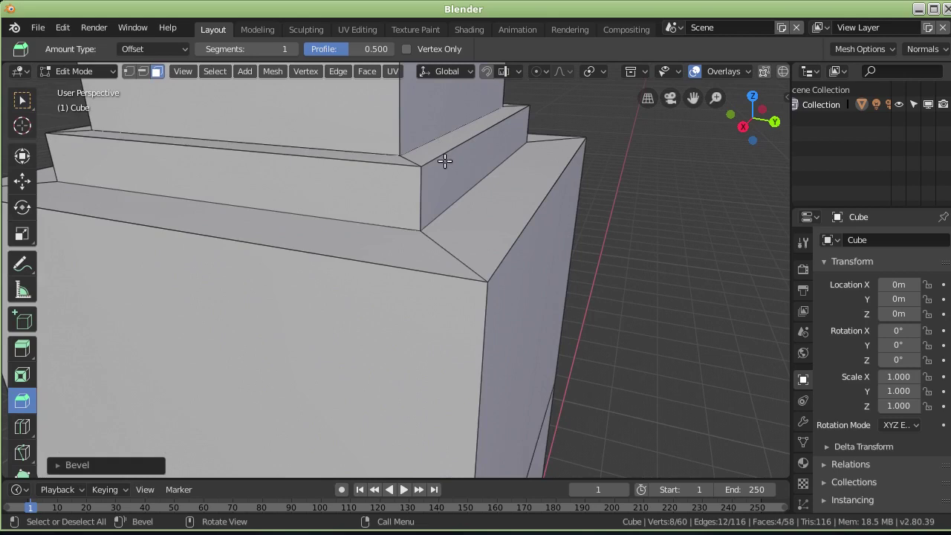
{"action": "mouse_move", "coordinate": [441, 127]}
{"action": "middle_mouse_down"}
{"action": "mouse_move", "coordinate": [446, 346]}
{"action": "mouse_move", "coordinate": [458, 281]}
{"action": "mouse_move", "coordinate": [474, 285]}
{"action": "mouse_move", "coordinate": [464, 285]}
{"action": "middle_mouse_up"}
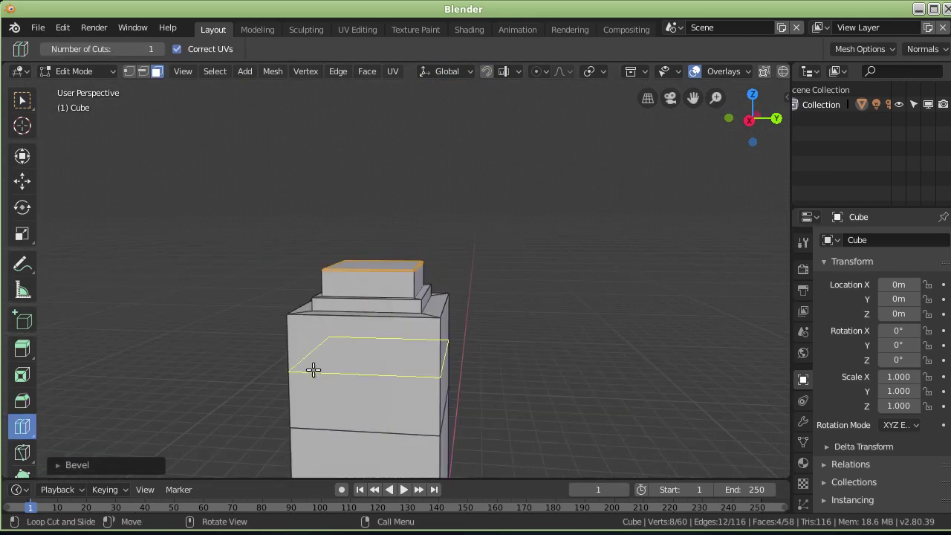
Add a horizontal loop cut ring around the tower.
{"action": "left_click_drag", "start_coordinate": [313, 369], "coordinate": [286, 372]}
{"action": "middle_click_drag", "start_coordinate": [286, 371], "coordinate": [494, 353]}
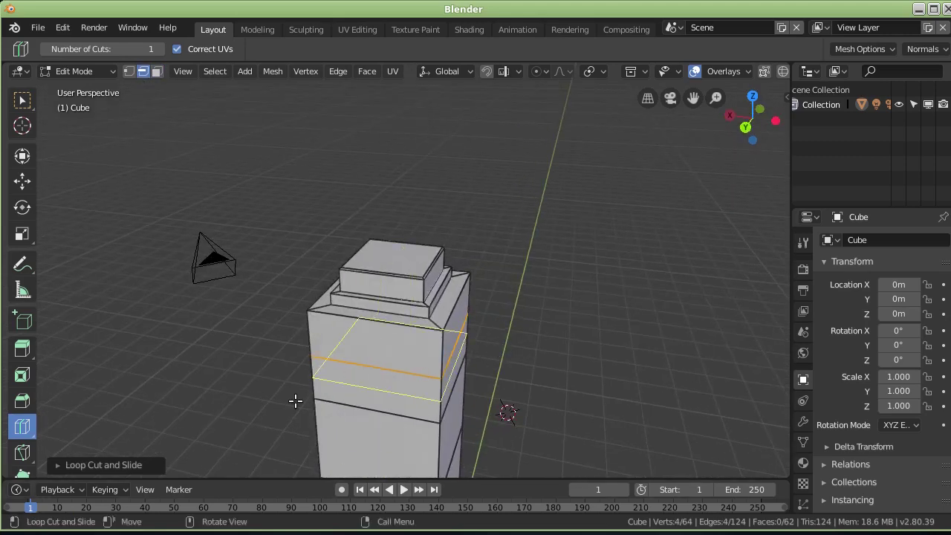
{"action": "mouse_move", "coordinate": [592, 314]}
{"action": "middle_mouse_down"}
{"action": "mouse_move", "coordinate": [302, 297]}
{"action": "mouse_move", "coordinate": [534, 330]}
{"action": "mouse_move", "coordinate": [516, 275]}
{"action": "mouse_move", "coordinate": [287, 283]}
{"action": "middle_mouse_up"}
{"action": "mouse_move", "coordinate": [609, 394]}
{"action": "middle_mouse_down"}
{"action": "mouse_move", "coordinate": [617, 392]}
{"action": "mouse_move", "coordinate": [518, 397]}
{"action": "mouse_move", "coordinate": [508, 379]}
{"action": "mouse_move", "coordinate": [528, 166]}
{"action": "middle_mouse_up"}
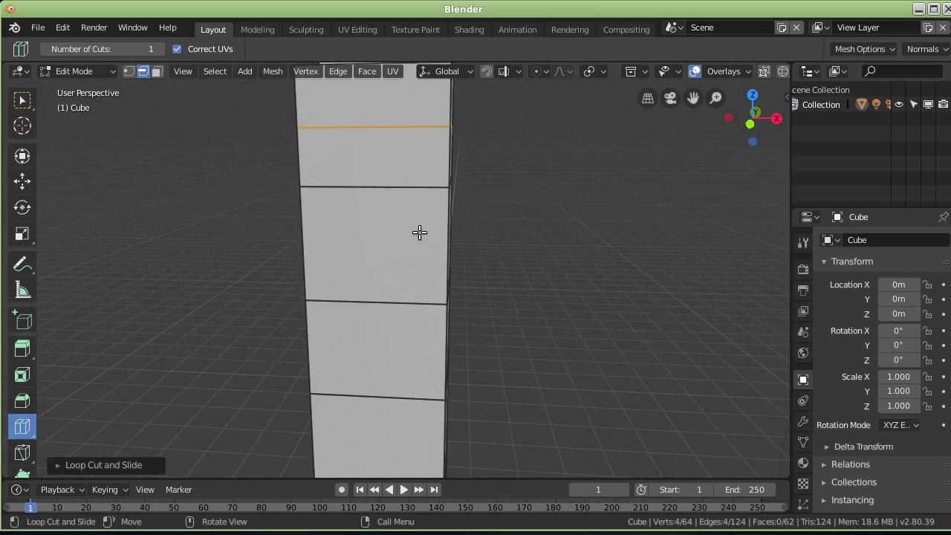
{"action": "mouse_move", "coordinate": [484, 238]}
{"action": "middle_mouse_down"}
{"action": "mouse_move", "coordinate": [418, 233]}
{"action": "mouse_move", "coordinate": [508, 240]}
{"action": "middle_mouse_up"}
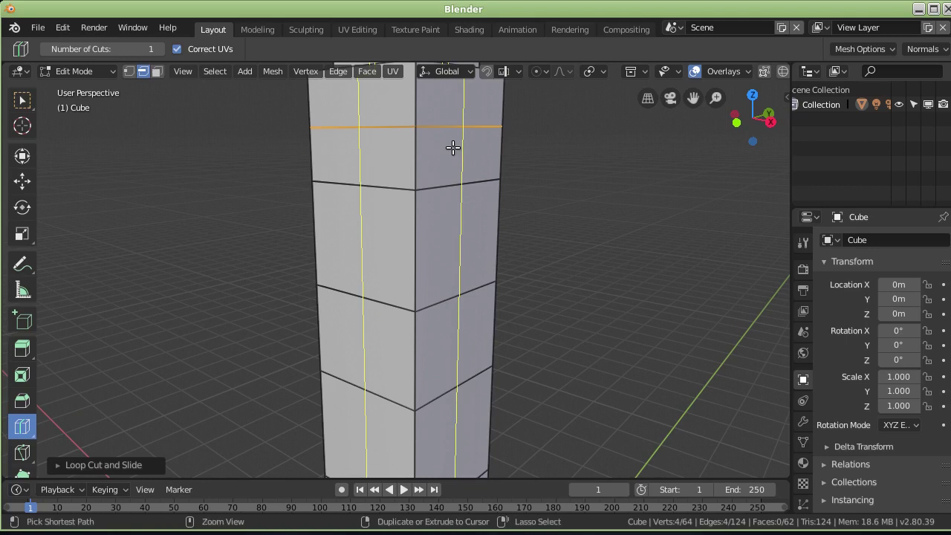
{"action": "scroll", "coordinate": [445, 156], "scroll_direction": "down", "scroll_amount": 3}
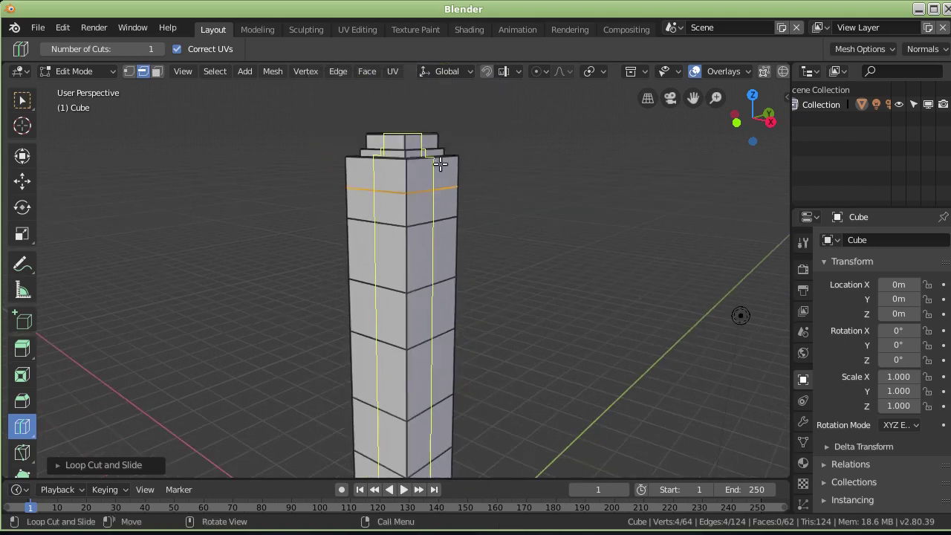
Add vertical loop cuts splitting the column's sides down the middle (130 vertices, 128 faces).
{"action": "left_click", "coordinate": [446, 157]}
{"action": "mouse_move", "coordinate": [524, 251]}
{"action": "middle_mouse_down"}
{"action": "mouse_move", "coordinate": [435, 309]}
{"action": "mouse_move", "coordinate": [560, 278]}
{"action": "mouse_move", "coordinate": [491, 274]}
{"action": "middle_mouse_up"}
{"action": "left_click", "coordinate": [383, 263]}
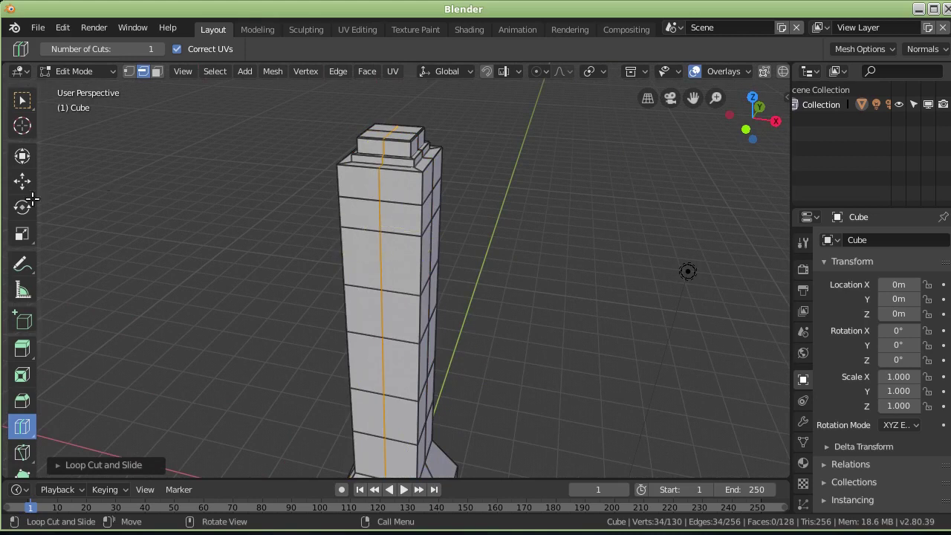
{"action": "left_click", "coordinate": [23, 99]}
In face select mode, extrude a face on the tower's left side outward into an arm.
{"action": "left_click", "coordinate": [403, 261]}
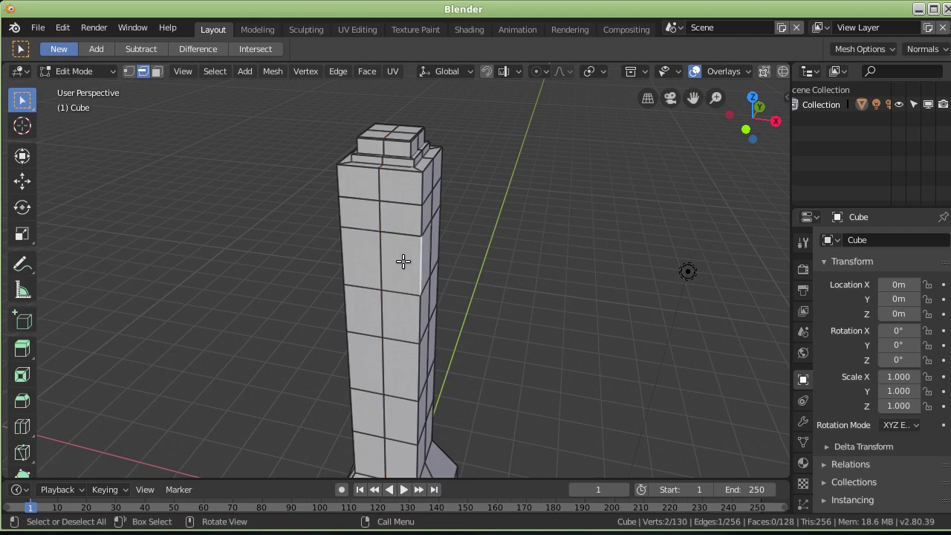
{"action": "middle_click_drag", "start_coordinate": [397, 253], "coordinate": [169, 86]}
{"action": "left_click", "coordinate": [156, 71]}
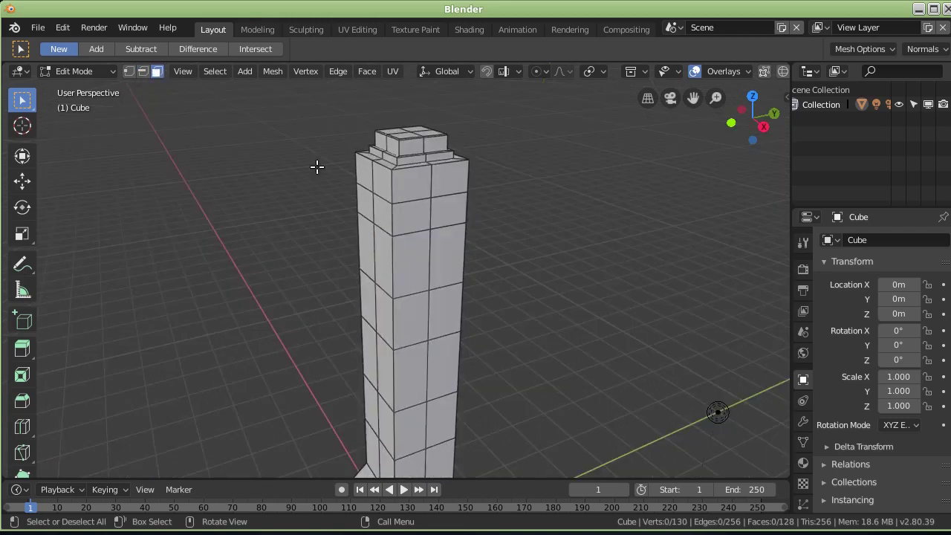
{"action": "left_click", "coordinate": [385, 273]}
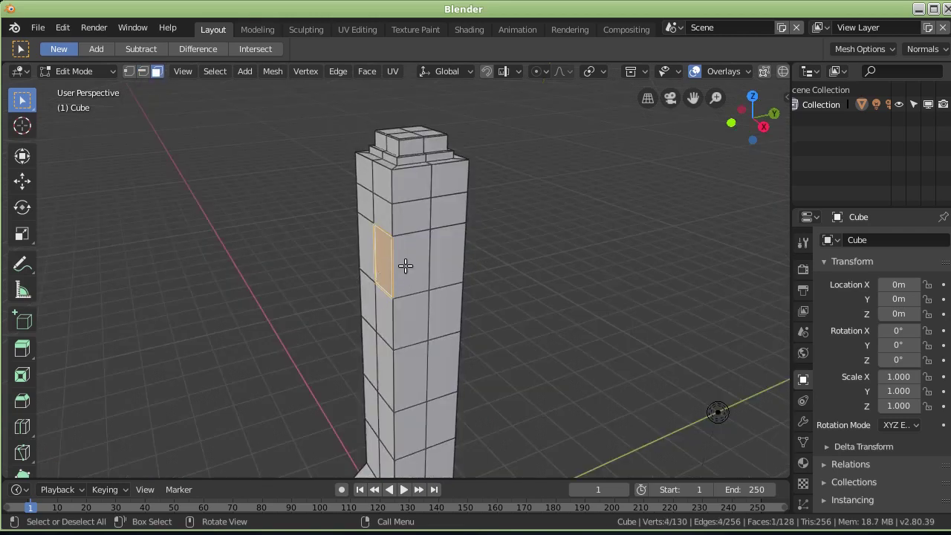
{"action": "key", "text": "e"}
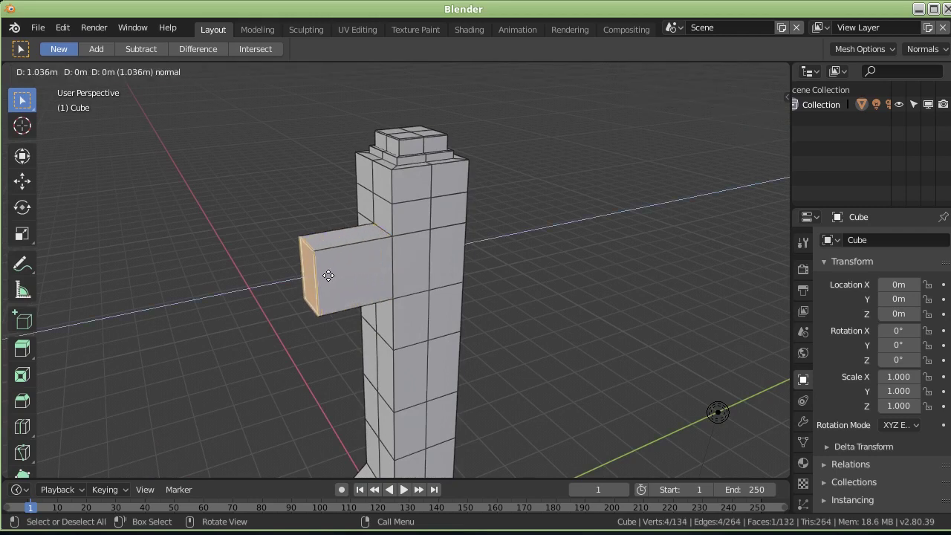
{"action": "left_click", "coordinate": [288, 277]}
Extrude a face on the opposite right side into a matching arm.
{"action": "mouse_move", "coordinate": [530, 232]}
{"action": "middle_mouse_down"}
{"action": "mouse_move", "coordinate": [549, 229]}
{"action": "mouse_move", "coordinate": [486, 229]}
{"action": "middle_mouse_up"}
{"action": "left_click", "coordinate": [422, 245]}
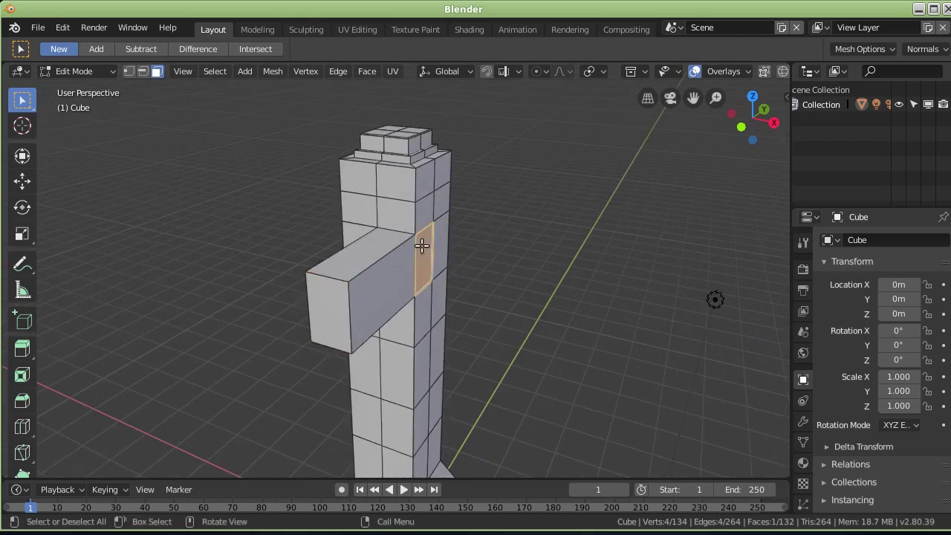
{"action": "key", "text": "e"}
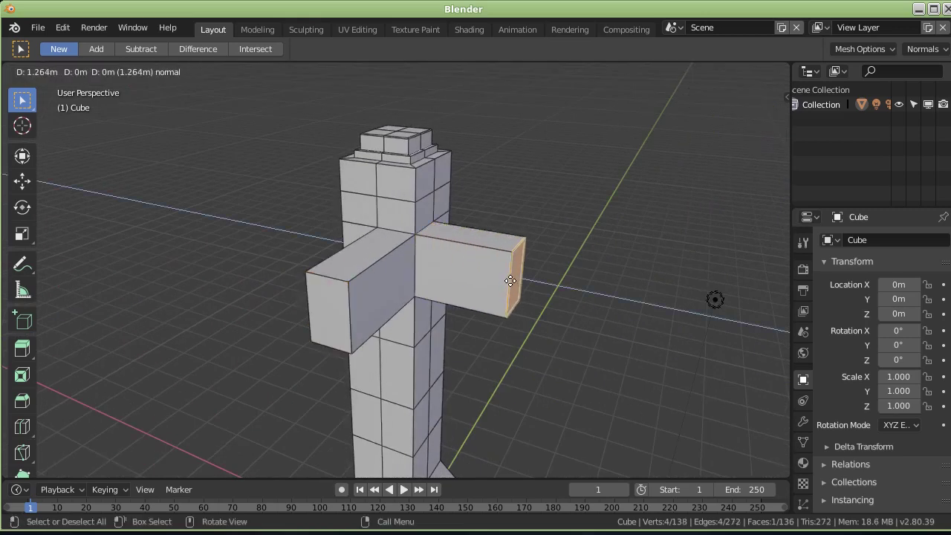
{"action": "left_click", "coordinate": [511, 281]}
{"action": "middle_click_drag", "start_coordinate": [511, 281], "coordinate": [482, 390]}
{"action": "mouse_move", "coordinate": [412, 359]}
{"action": "middle_mouse_down"}
{"action": "mouse_move", "coordinate": [148, 314]}
{"action": "mouse_move", "coordinate": [265, 315]}
{"action": "mouse_move", "coordinate": [488, 290]}
{"action": "mouse_move", "coordinate": [580, 339]}
{"action": "mouse_move", "coordinate": [594, 369]}
{"action": "middle_mouse_up"}
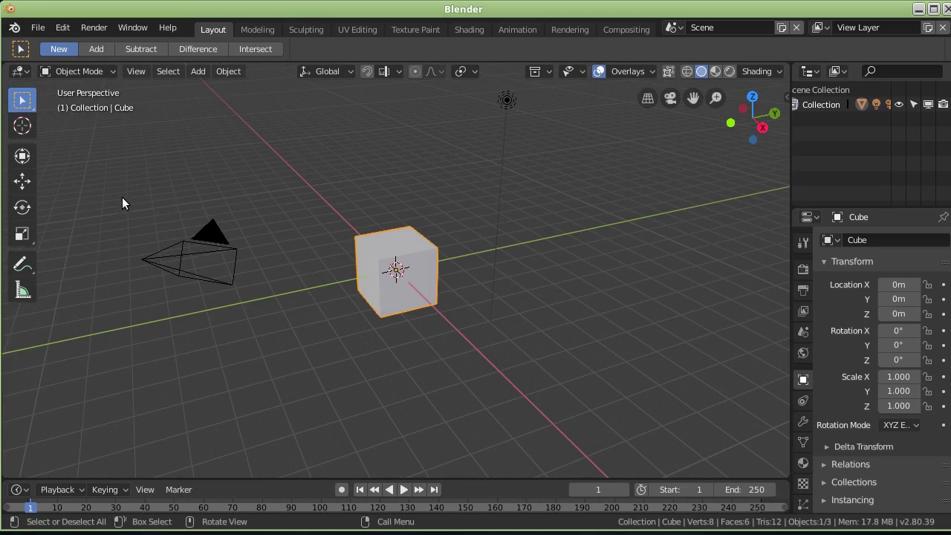
Put the cube into Edit Mode and choose the Knife tool.
{"action": "left_click", "coordinate": [73, 70]}
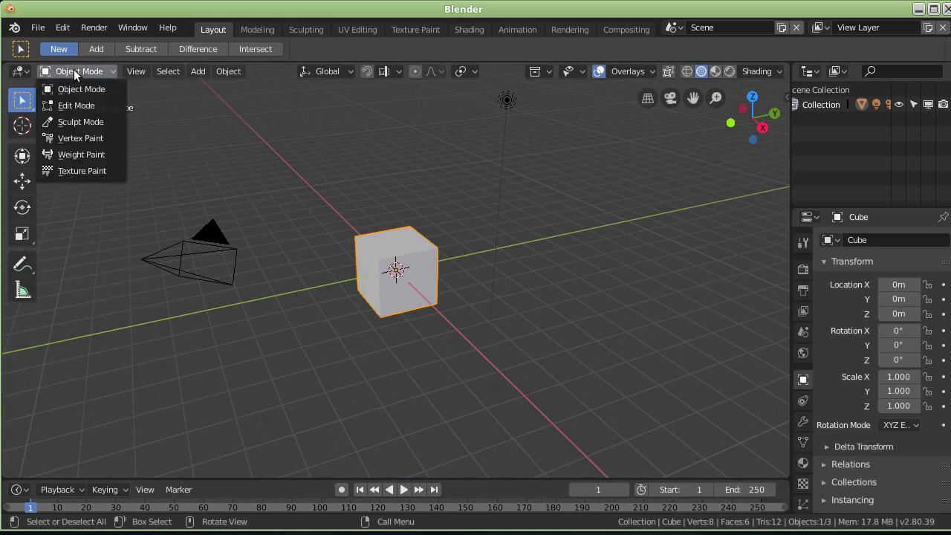
{"action": "left_click", "coordinate": [72, 104]}
{"action": "scroll", "coordinate": [23, 312], "scroll_direction": "down", "scroll_amount": 3}
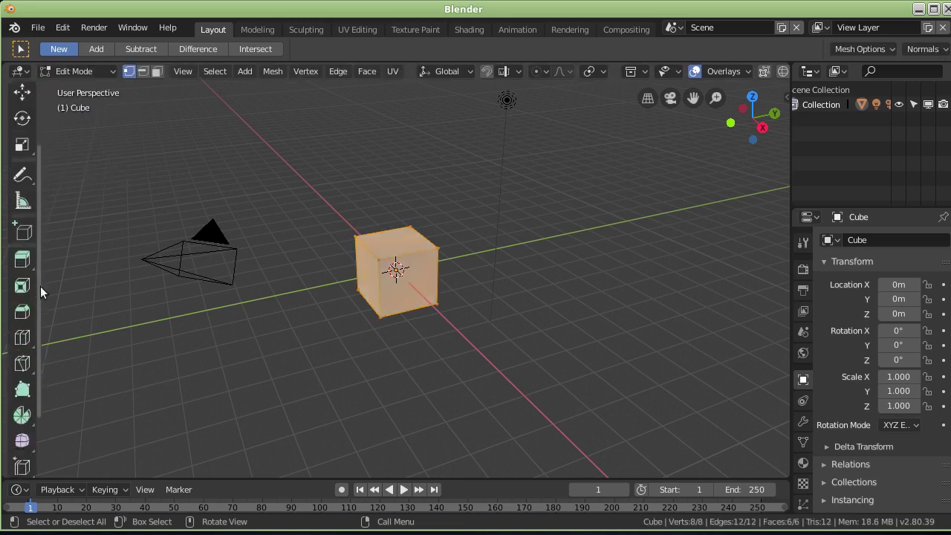
{"action": "left_click", "coordinate": [23, 363]}
{"action": "left_click", "coordinate": [23, 363]}
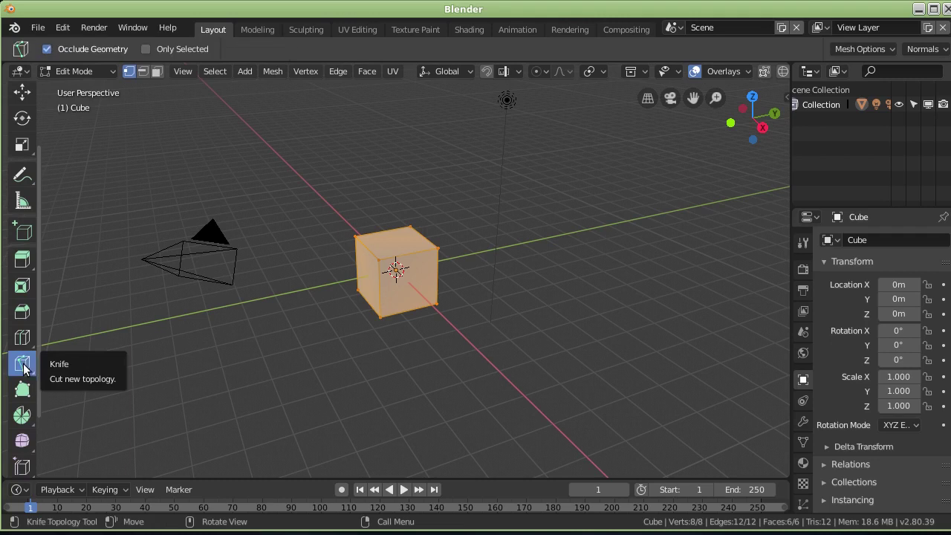
Trace a knife cut across the cube's right face up to the top-back corner.
{"action": "left_click", "coordinate": [380, 291]}
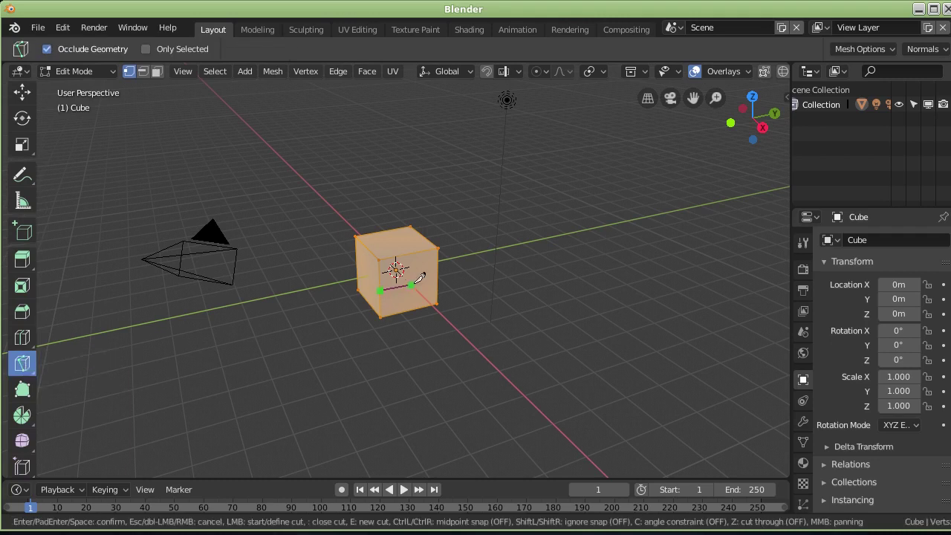
{"action": "left_click", "coordinate": [443, 242]}
{"action": "left_click", "coordinate": [409, 226]}
{"action": "left_click", "coordinate": [384, 288]}
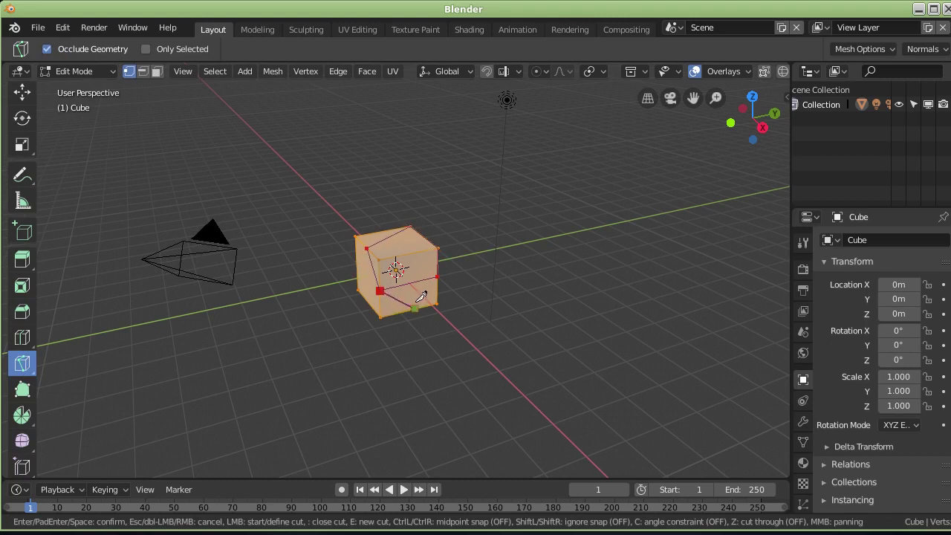
Confirm the knife cut and slide the top vertex along the Y axis.
{"action": "key", "text": "Return"}
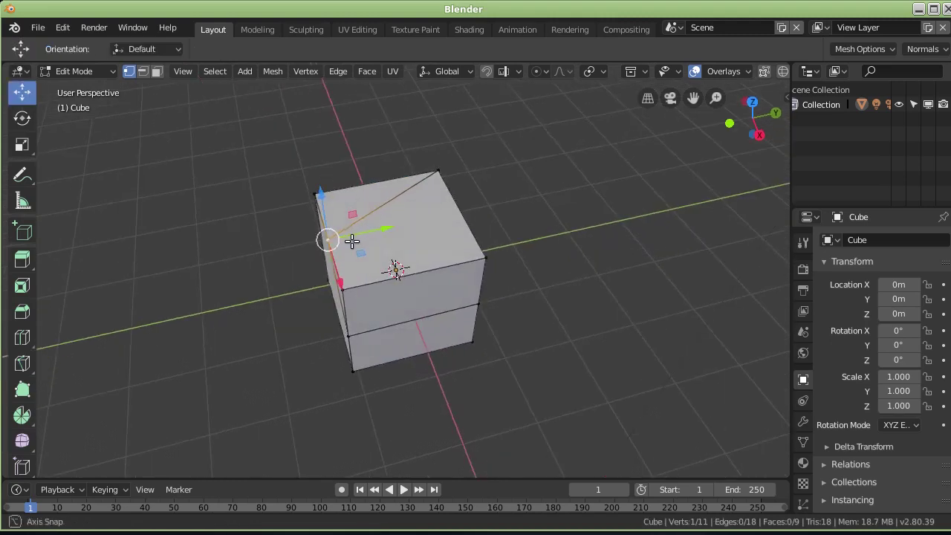
{"action": "left_click_drag", "start_coordinate": [387, 228], "coordinate": [441, 155]}
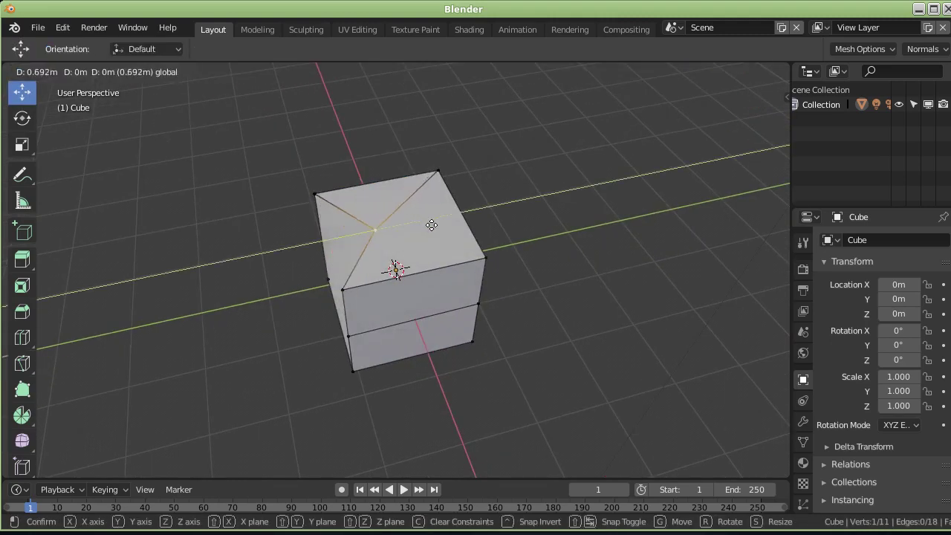
{"action": "mouse_move", "coordinate": [441, 154]}
{"action": "middle_mouse_down"}
{"action": "mouse_move", "coordinate": [530, 170]}
{"action": "mouse_move", "coordinate": [260, 234]}
{"action": "middle_mouse_up"}
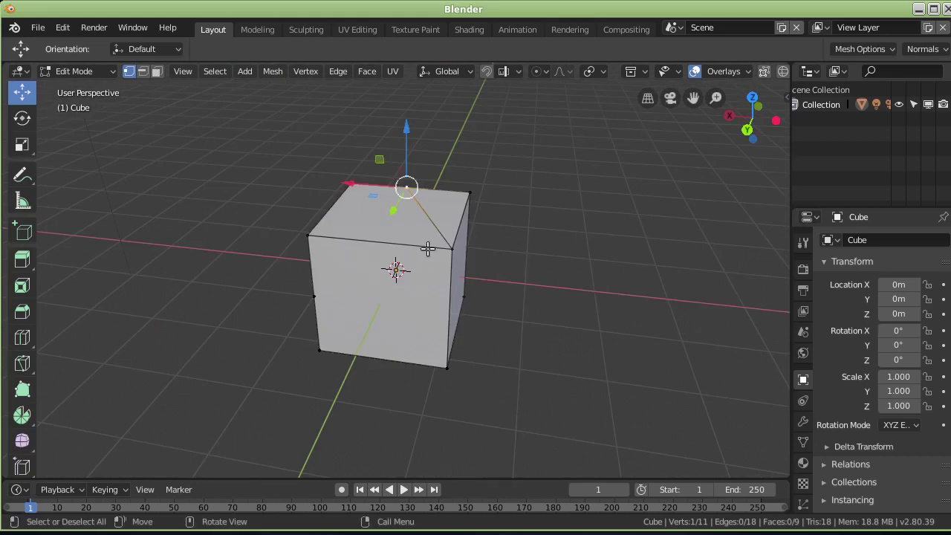
{"action": "middle_click_drag", "start_coordinate": [141, 234], "coordinate": [484, 240]}
{"action": "mouse_move", "coordinate": [439, 278]}
{"action": "middle_mouse_down"}
{"action": "mouse_move", "coordinate": [471, 267]}
{"action": "mouse_move", "coordinate": [332, 290]}
{"action": "mouse_move", "coordinate": [352, 251]}
{"action": "mouse_move", "coordinate": [228, 244]}
{"action": "middle_mouse_up"}
{"action": "middle_click_drag", "start_coordinate": [295, 241], "coordinate": [456, 272]}
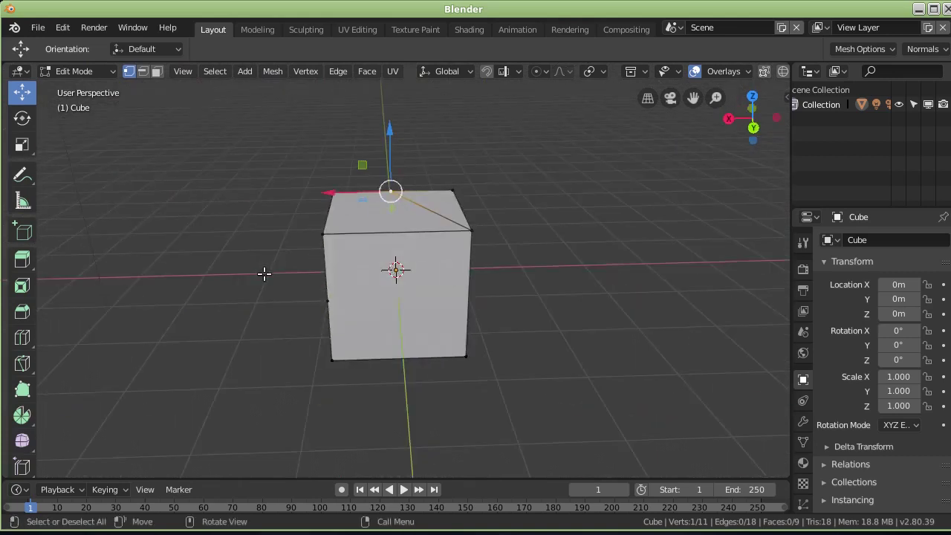
{"action": "mouse_move", "coordinate": [318, 272]}
{"action": "middle_mouse_down"}
{"action": "mouse_move", "coordinate": [370, 290]}
{"action": "mouse_move", "coordinate": [584, 276]}
{"action": "mouse_move", "coordinate": [393, 265]}
{"action": "middle_mouse_up"}
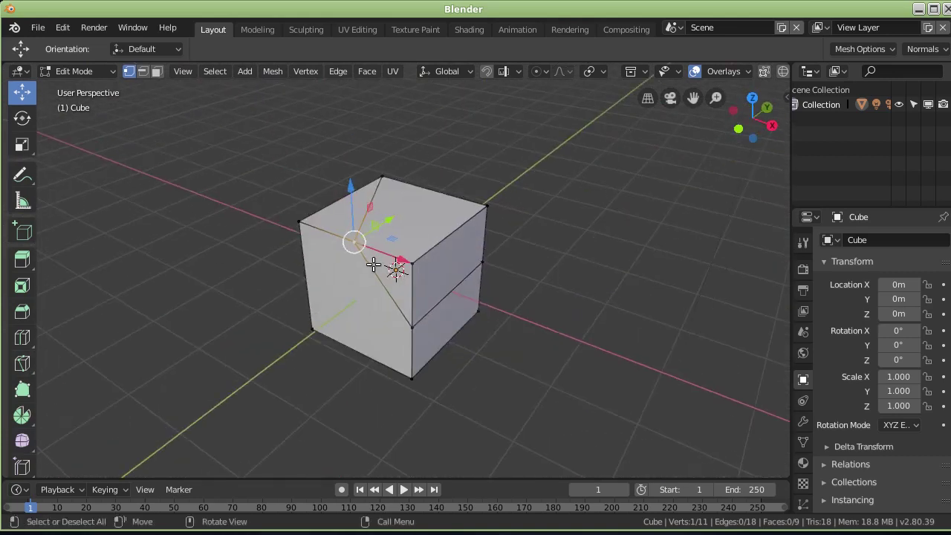
Pull the top vertex outward to stretch the cube, then undo the move.
{"action": "left_click_drag", "start_coordinate": [385, 232], "coordinate": [275, 335]}
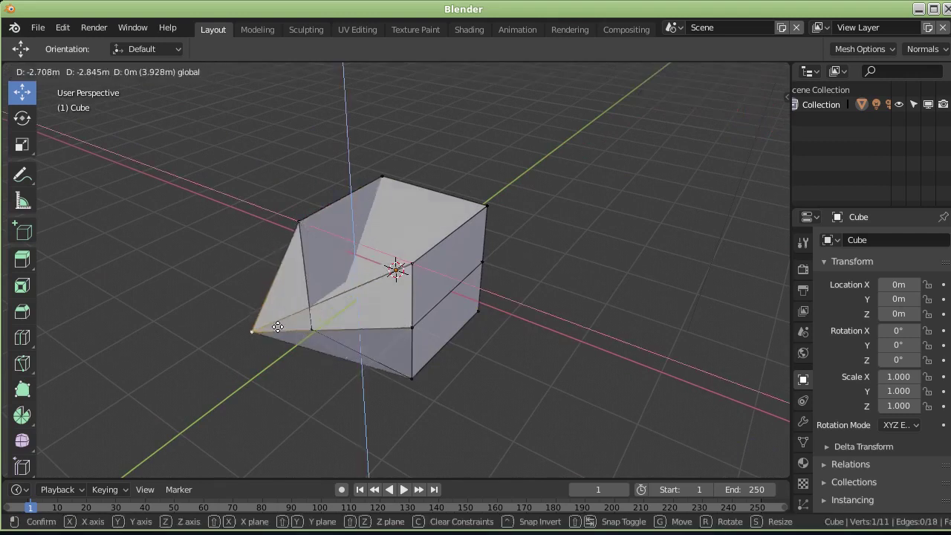
{"action": "middle_click_drag", "start_coordinate": [275, 335], "coordinate": [450, 317]}
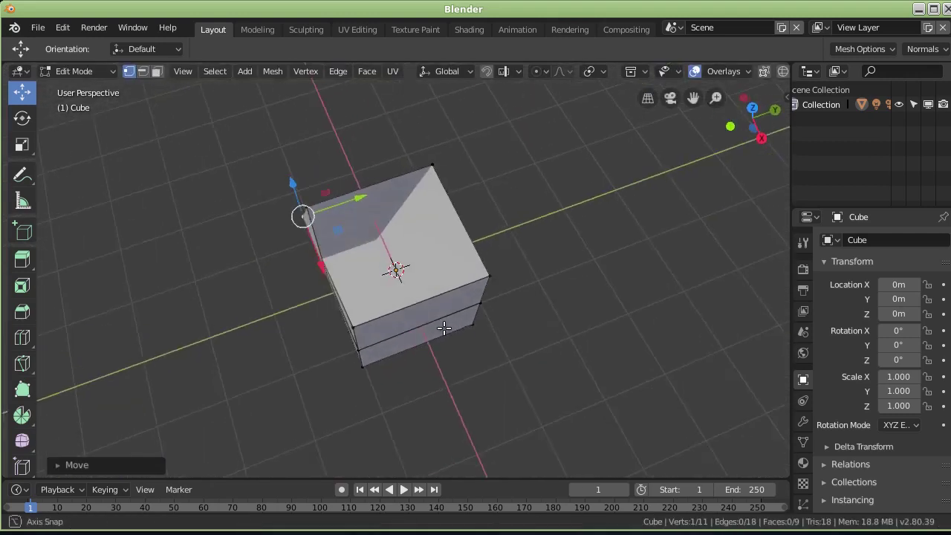
{"action": "key", "text": "ctrl+z"}
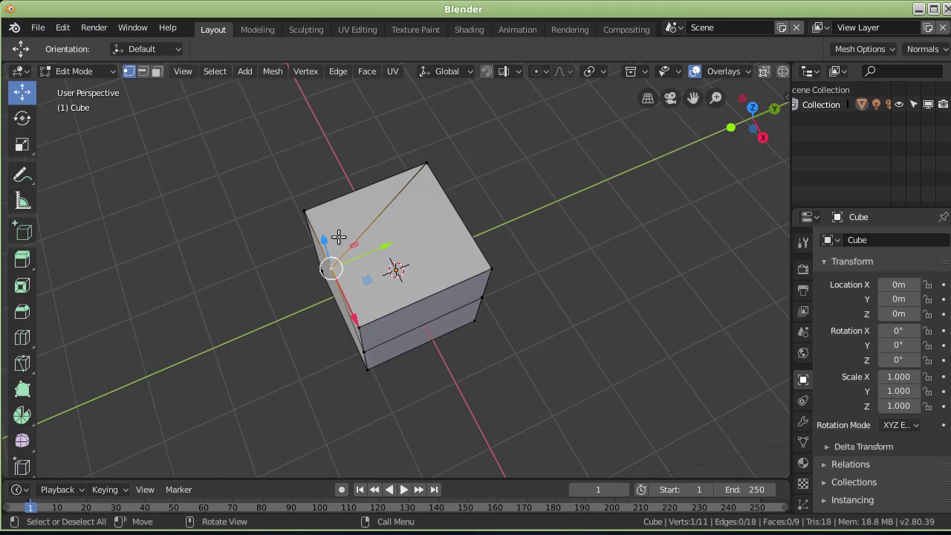
{"action": "mouse_move", "coordinate": [370, 266]}
{"action": "middle_mouse_down"}
{"action": "mouse_move", "coordinate": [471, 329]}
{"action": "mouse_move", "coordinate": [139, 285]}
{"action": "middle_mouse_up"}
{"action": "left_click", "coordinate": [23, 362]}
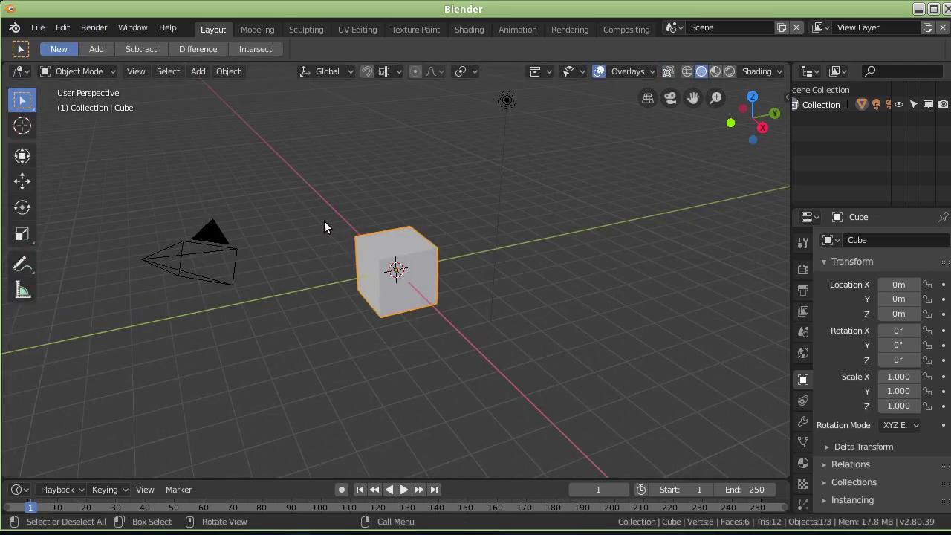
Put the cube in Edit Mode, go to Top view (Numpad 7), deselect all, and choose Poly Build.
{"action": "left_click", "coordinate": [84, 73]}
{"action": "left_click", "coordinate": [81, 105]}
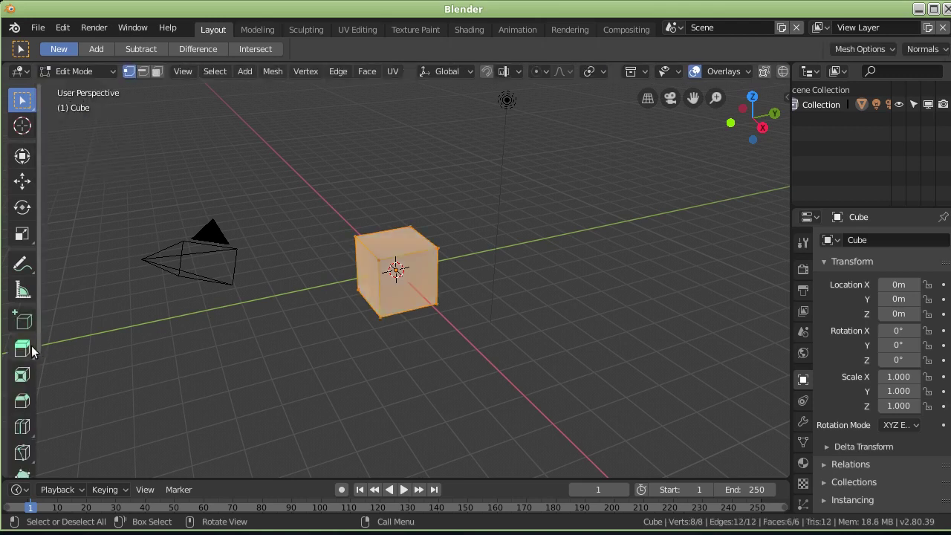
{"action": "scroll", "coordinate": [32, 349], "scroll_direction": "down", "scroll_amount": 3}
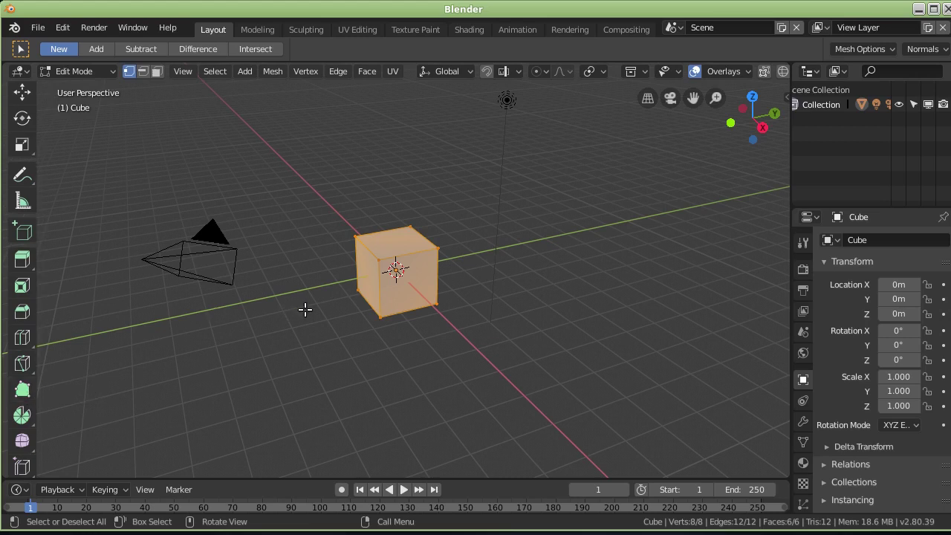
{"action": "key", "text": "KP_7"}
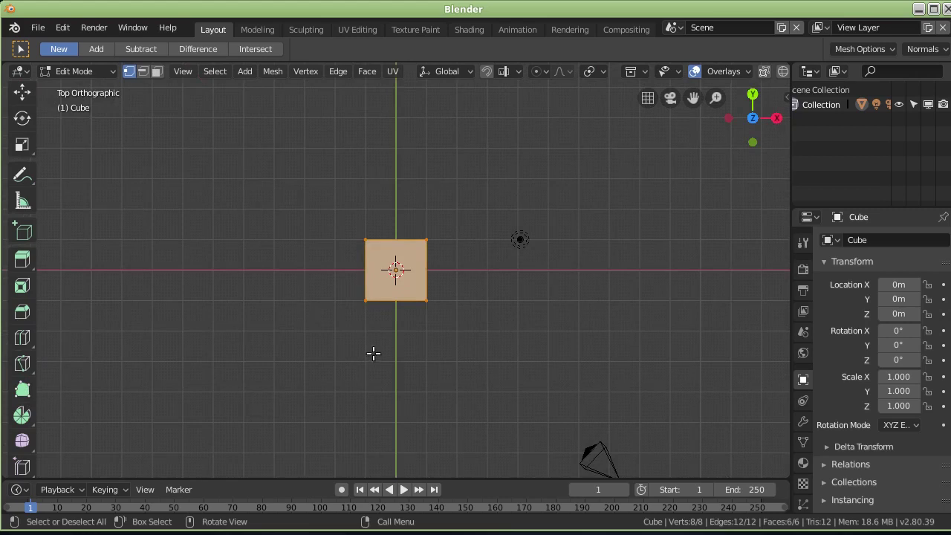
{"action": "left_click", "coordinate": [366, 349]}
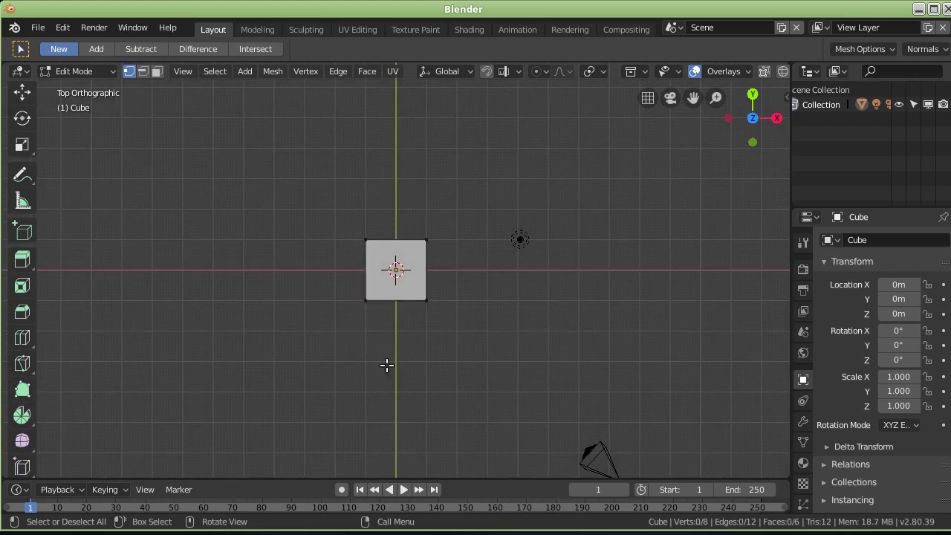
{"action": "left_click", "coordinate": [19, 393]}
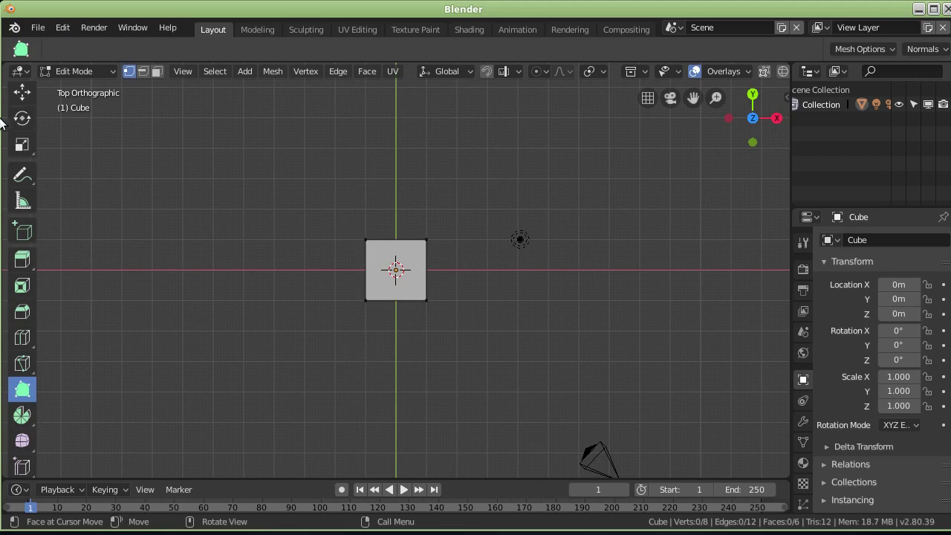
Select the cube's bottom-left corner vertex and add new loose vertices below it with Poly Build.
{"action": "scroll", "coordinate": [21, 118], "scroll_direction": "up", "scroll_amount": 3}
{"action": "left_click", "coordinate": [21, 100]}
{"action": "left_click", "coordinate": [369, 301]}
{"action": "scroll", "coordinate": [363, 310], "scroll_direction": "down", "scroll_amount": 1}
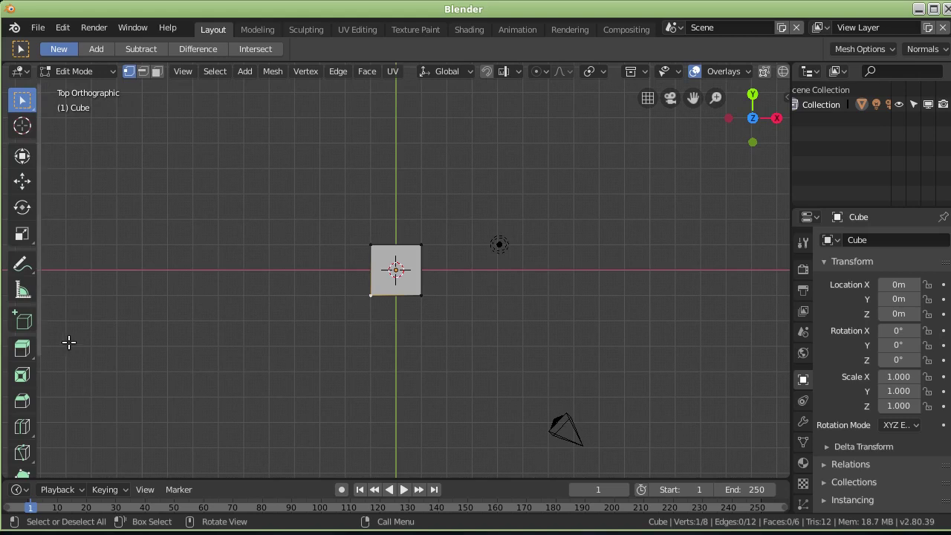
{"action": "scroll", "coordinate": [21, 412], "scroll_direction": "down", "scroll_amount": 2}
{"action": "left_click", "coordinate": [19, 415]}
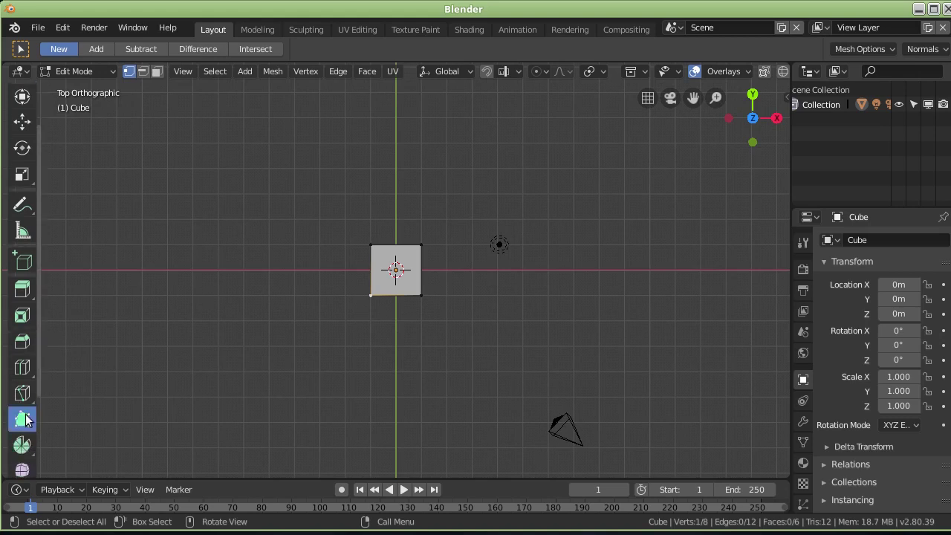
{"action": "left_click", "coordinate": [375, 329]}
{"action": "left_click", "coordinate": [418, 331]}
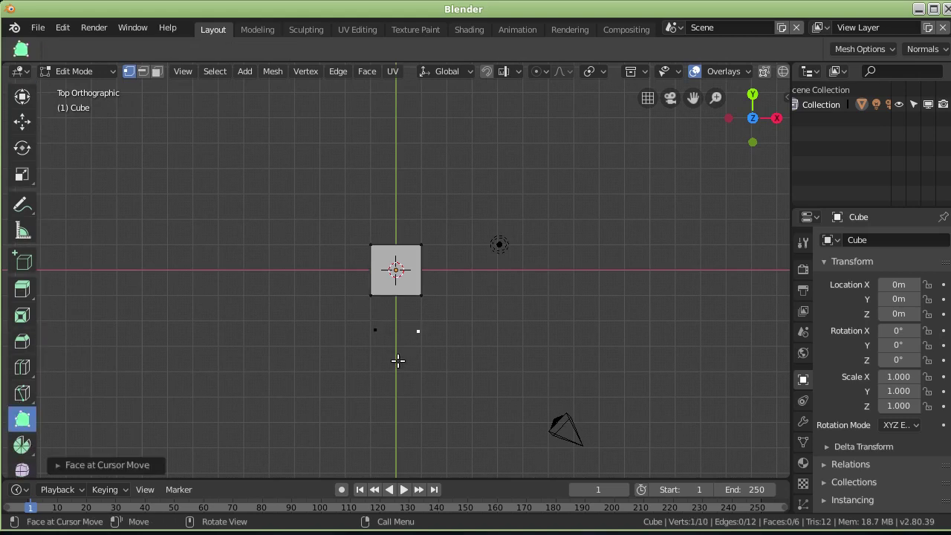
{"action": "left_click", "coordinate": [373, 374]}
Check the new vertices from top, bottom, right and front views, ending in Top view.
{"action": "mouse_move", "coordinate": [458, 370]}
{"action": "middle_mouse_down"}
{"action": "mouse_move", "coordinate": [383, 251]}
{"action": "mouse_move", "coordinate": [311, 313]}
{"action": "middle_mouse_up"}
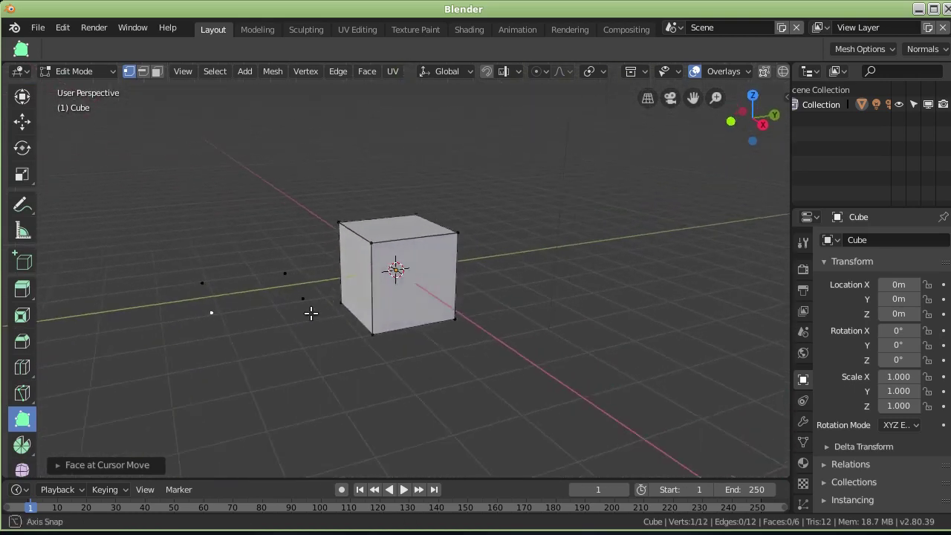
{"action": "middle_click_drag", "start_coordinate": [311, 313], "coordinate": [299, 302]}
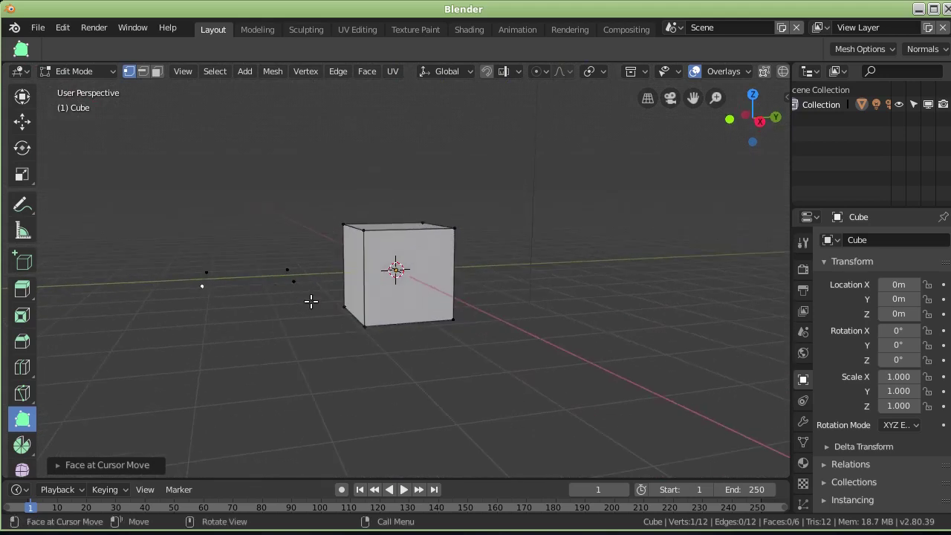
{"action": "key", "text": "KP_7"}
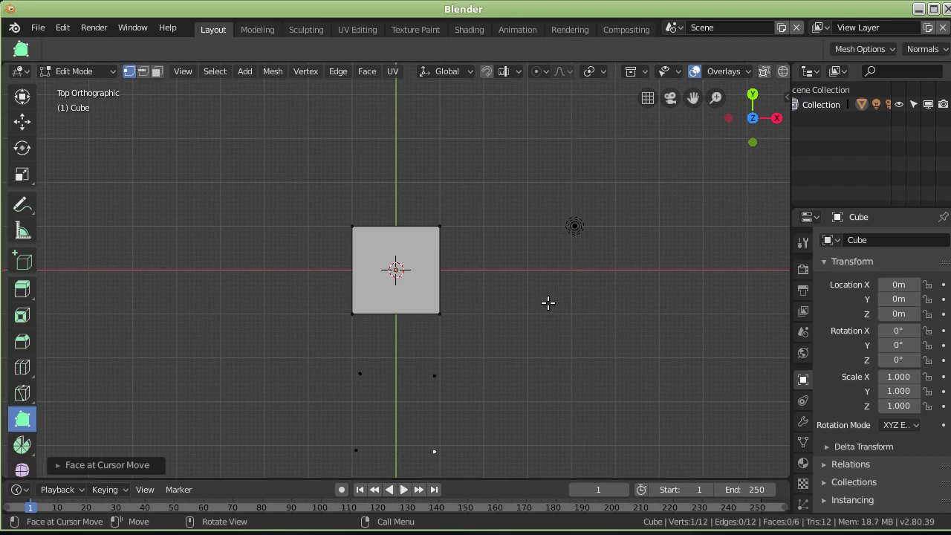
{"action": "key", "text": "ctrl+KP_7"}
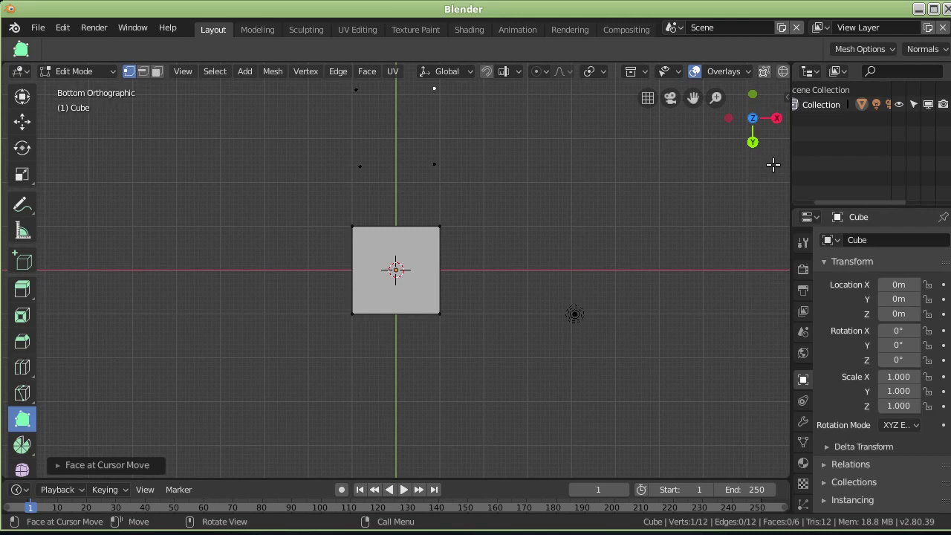
{"action": "key", "text": "KP_3"}
{"action": "key", "text": "KP_1"}
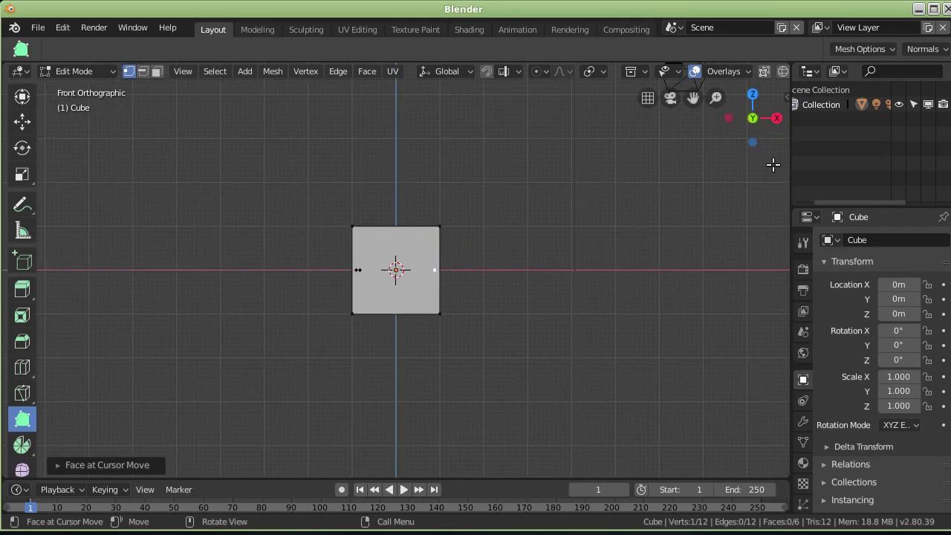
{"action": "key", "text": "KP_3"}
{"action": "key", "text": "KP_8"}
{"action": "key", "text": "KP_5"}
{"action": "key", "text": "KP_5"}
{"action": "key", "text": "KP_5"}
{"action": "key", "text": "KP_5"}
{"action": "key", "text": "KP_5"}
{"action": "key", "text": "KP_5"}
{"action": "key", "text": "KP_5"}
{"action": "key", "text": "KP_5"}
{"action": "key", "text": "KP_5"}
{"action": "key", "text": "KP_5"}
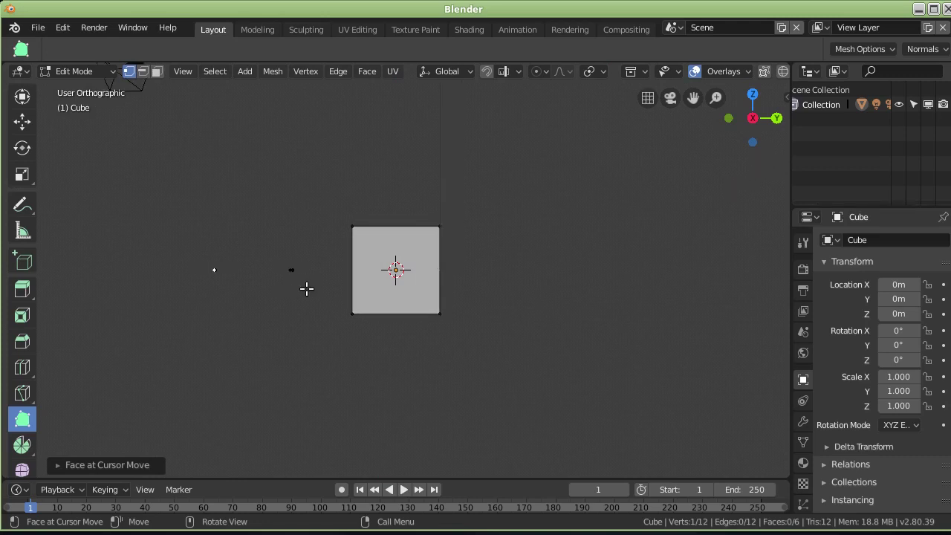
{"action": "middle_click_drag", "start_coordinate": [238, 285], "coordinate": [437, 377]}
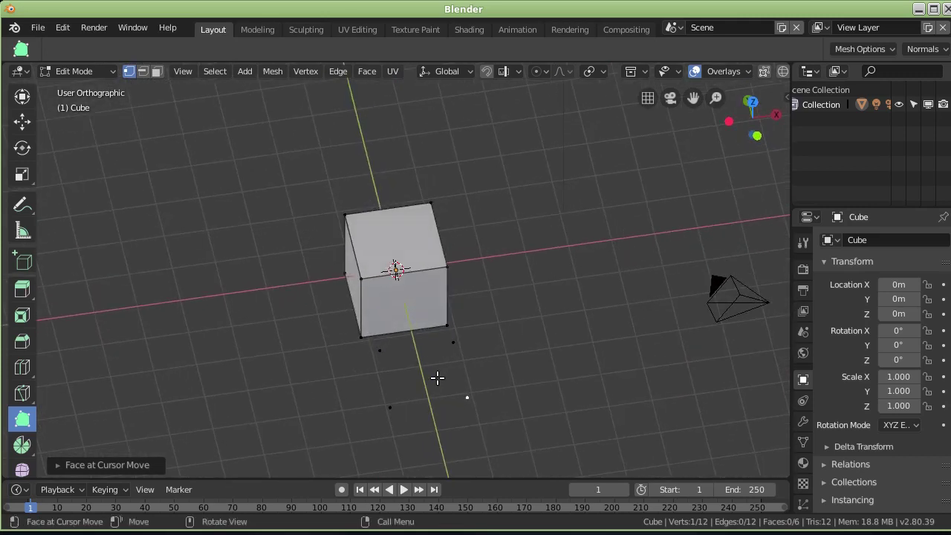
{"action": "key", "text": "KP_7"}
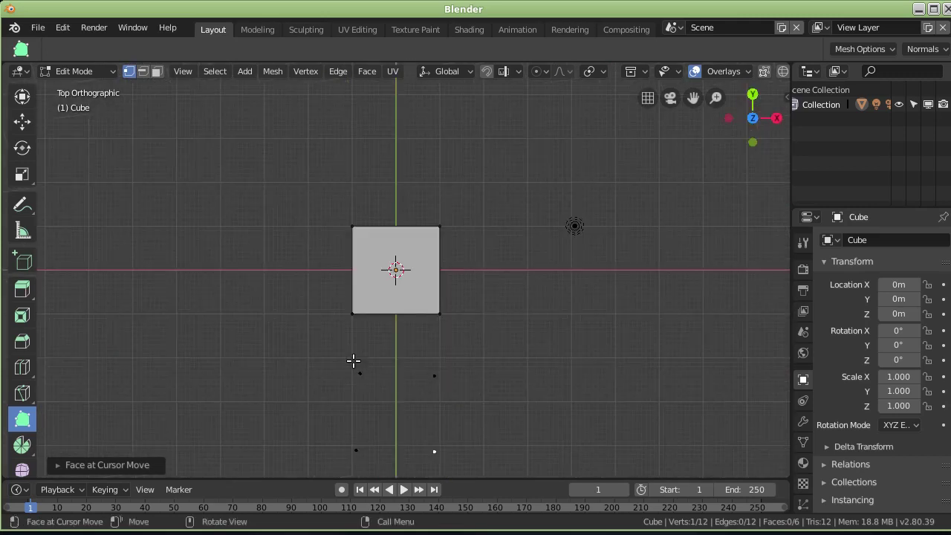
Fill the four selected loose vertices into a new face.
{"action": "left_click", "coordinate": [357, 449], "text": "shift"}
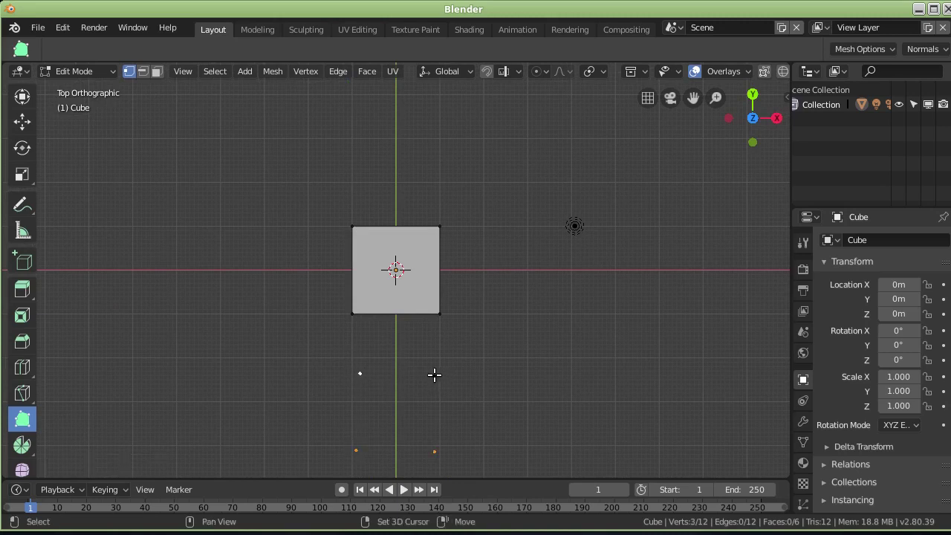
{"action": "left_click", "coordinate": [434, 375], "text": "shift"}
{"action": "key", "text": "f"}
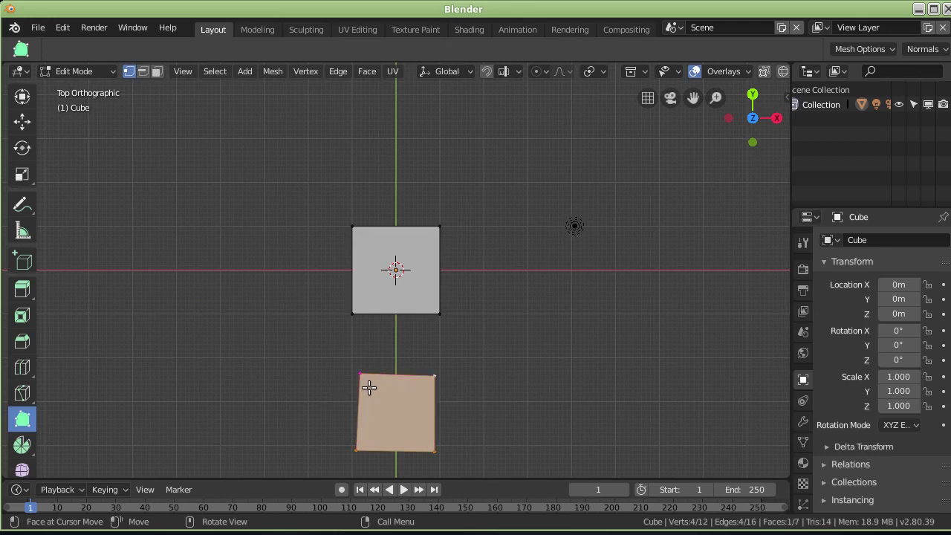
Add a corner vertex and fill a bridging face between the cube and the new face.
{"action": "left_click", "coordinate": [358, 375]}
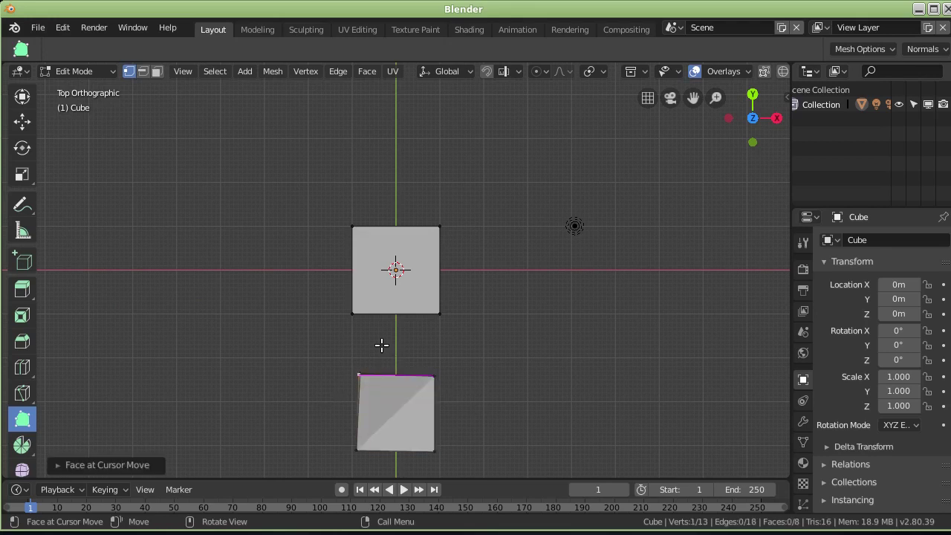
{"action": "left_click", "coordinate": [352, 314], "text": "shift"}
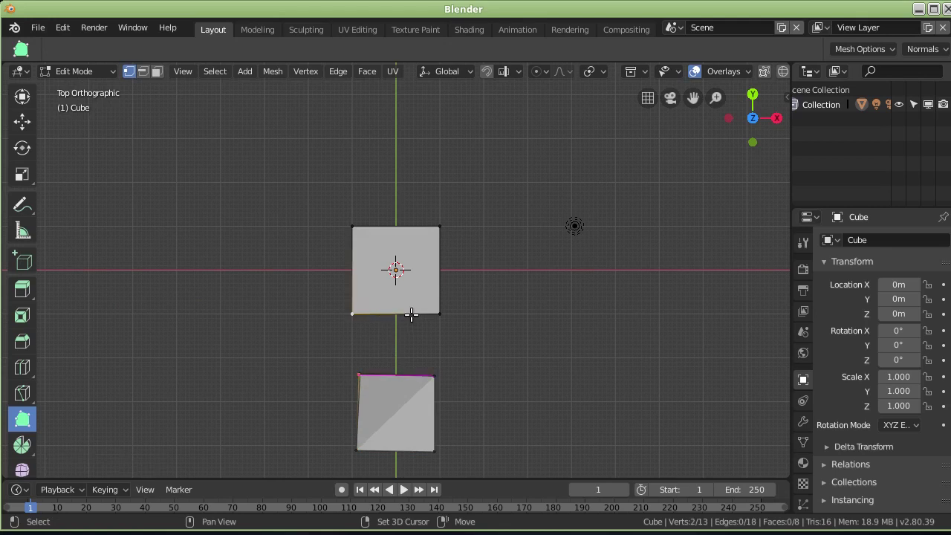
{"action": "left_click", "coordinate": [438, 313], "text": "shift"}
{"action": "left_click", "coordinate": [433, 378], "text": "shift"}
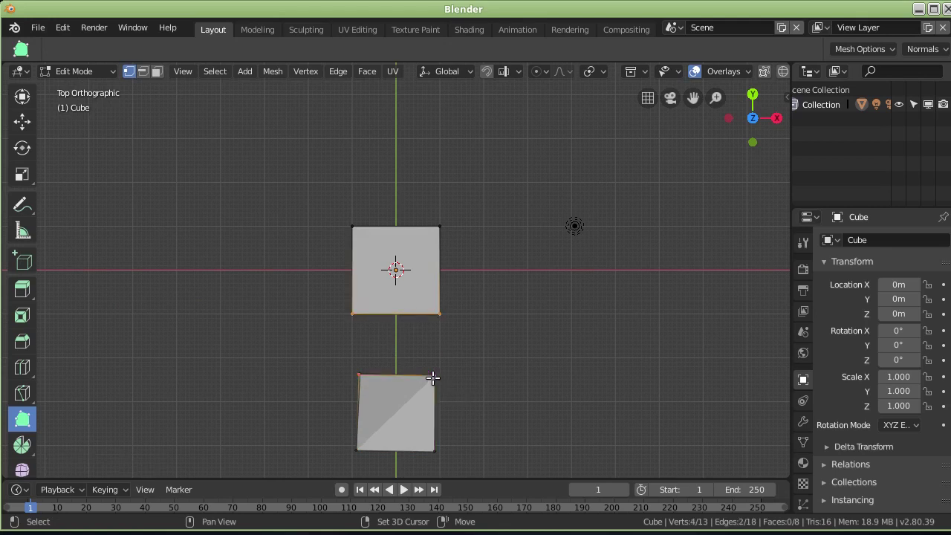
{"action": "key", "text": "f"}
{"action": "mouse_move", "coordinate": [421, 374]}
{"action": "middle_mouse_down"}
{"action": "mouse_move", "coordinate": [322, 290]}
{"action": "mouse_move", "coordinate": [329, 229]}
{"action": "mouse_move", "coordinate": [441, 307]}
{"action": "mouse_move", "coordinate": [448, 374]}
{"action": "mouse_move", "coordinate": [565, 223]}
{"action": "mouse_move", "coordinate": [600, 199]}
{"action": "mouse_move", "coordinate": [477, 293]}
{"action": "mouse_move", "coordinate": [191, 290]}
{"action": "mouse_move", "coordinate": [311, 307]}
{"action": "mouse_move", "coordinate": [586, 309]}
{"action": "mouse_move", "coordinate": [452, 341]}
{"action": "mouse_move", "coordinate": [328, 318]}
{"action": "middle_mouse_up"}
{"action": "key", "text": "w"}
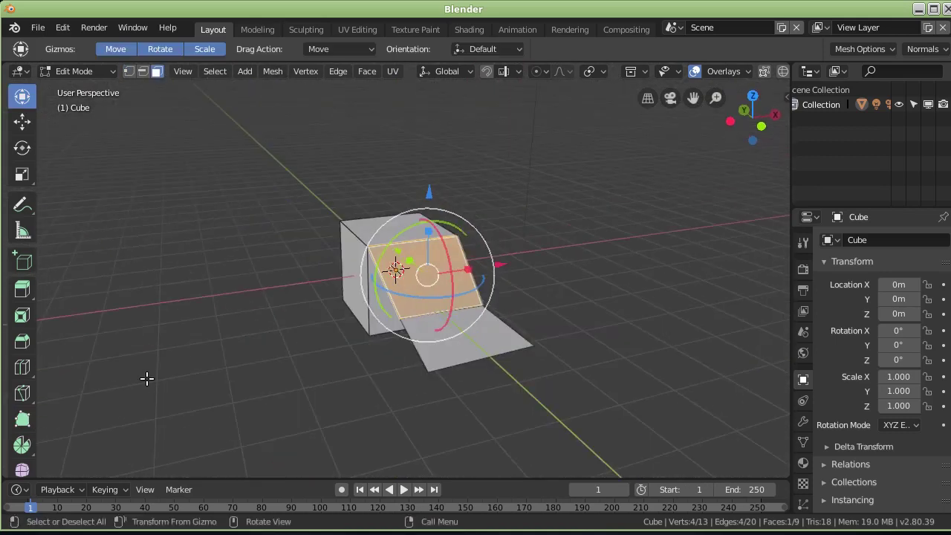